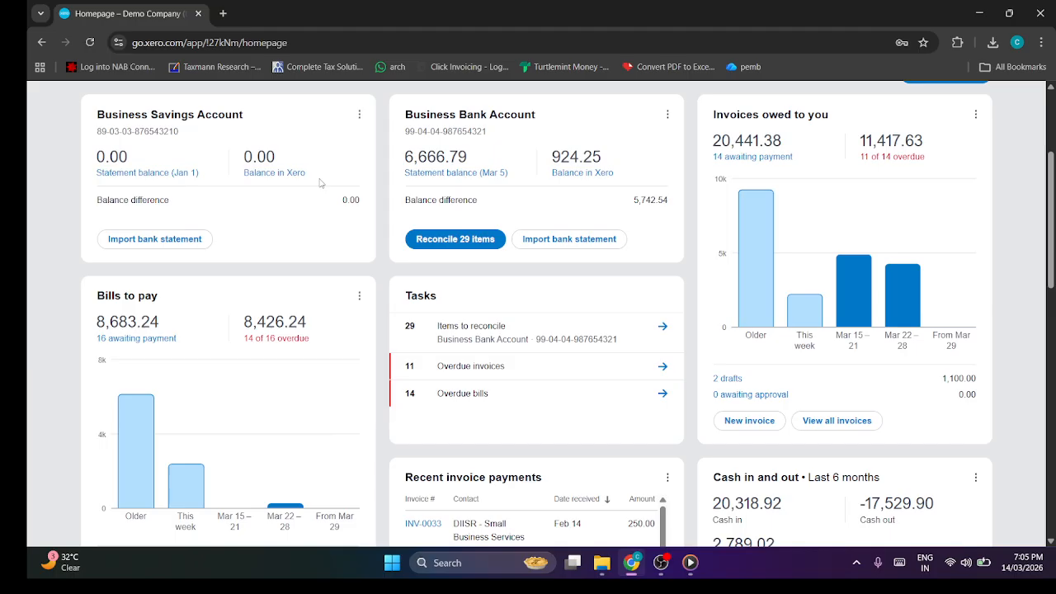
Examine the Business Overview cards for bank accounts, invoices owed, bills to pay, tasks and recent invoice payments.
{"action": "scroll", "coordinate": [404, 212], "scroll_direction": "down", "scroll_amount": 10}
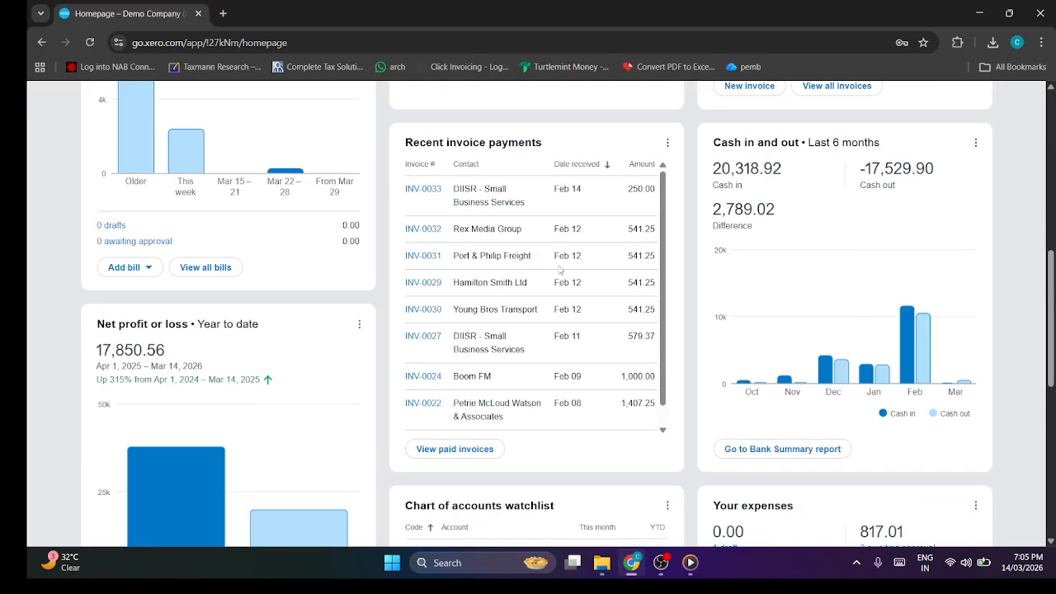
{"action": "scroll", "coordinate": [558, 272], "scroll_direction": "up", "scroll_amount": 11}
{"action": "scroll", "coordinate": [444, 246], "scroll_direction": "up", "scroll_amount": 2}
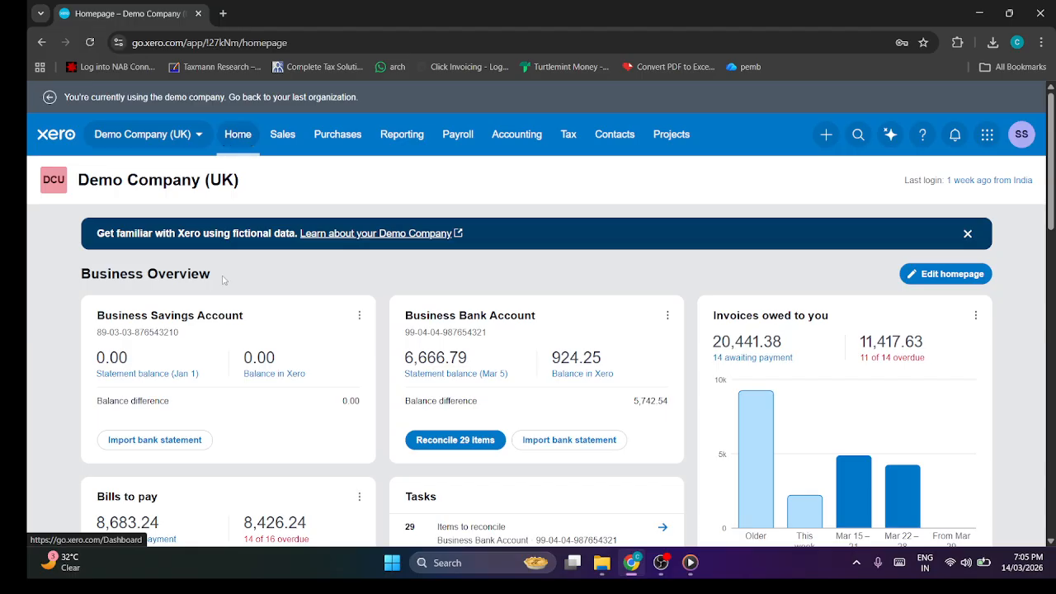
{"action": "scroll", "coordinate": [246, 212], "scroll_direction": "down", "scroll_amount": 2}
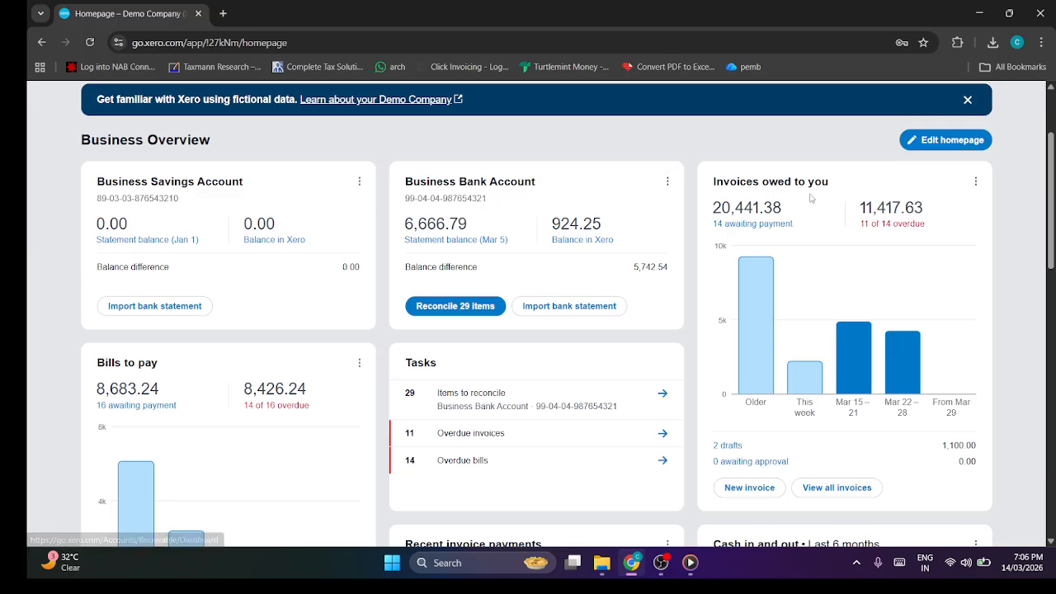
{"action": "scroll", "coordinate": [756, 197], "scroll_direction": "down", "scroll_amount": 3}
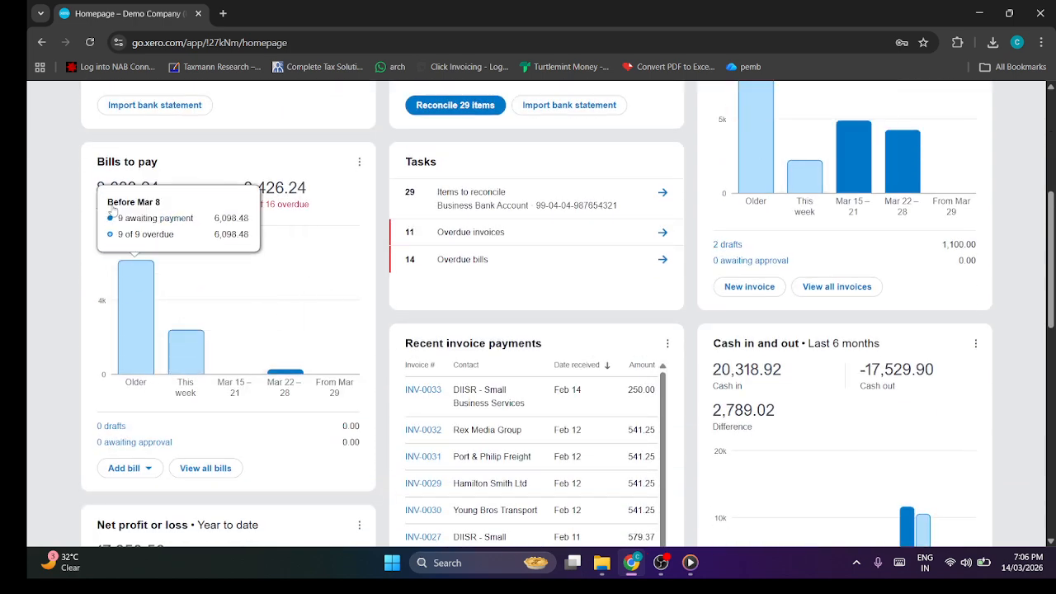
{"action": "mouse_move", "coordinate": [272, 231]}
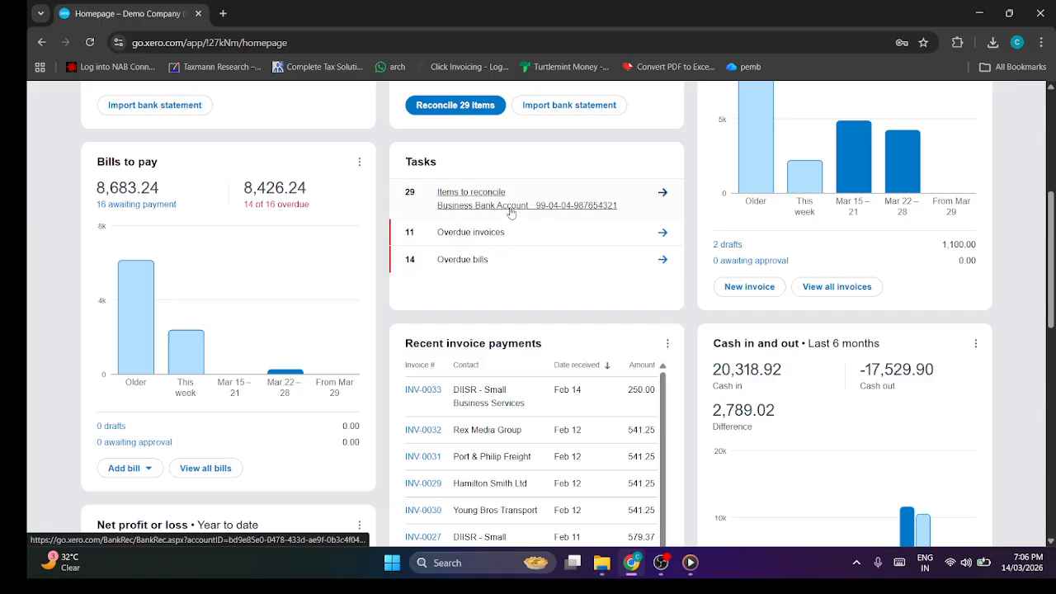
{"action": "scroll", "coordinate": [511, 213], "scroll_direction": "down", "scroll_amount": 1}
{"action": "scroll", "coordinate": [511, 212], "scroll_direction": "down", "scroll_amount": 2}
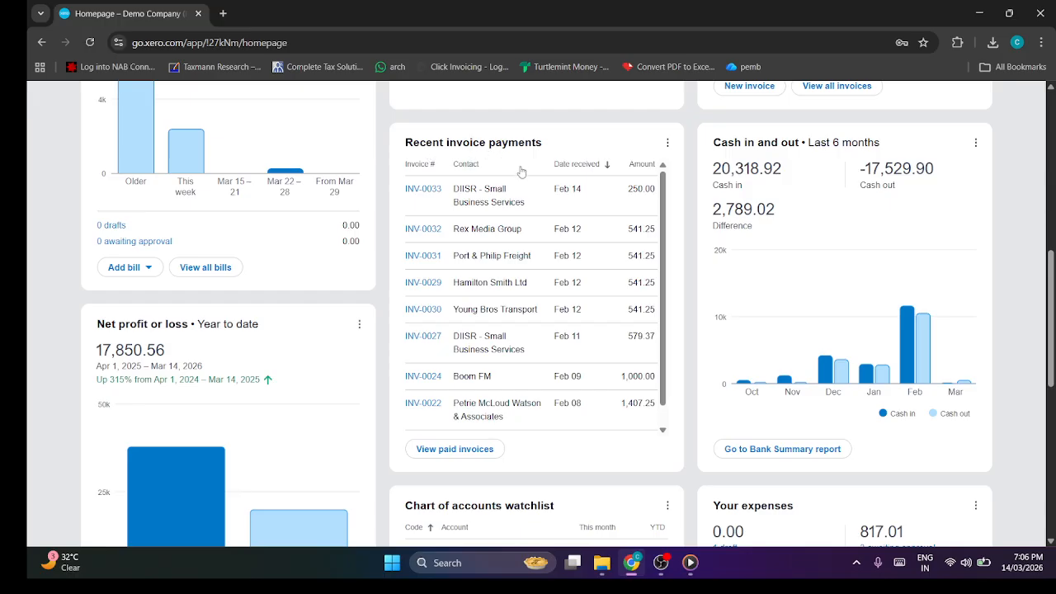
{"action": "scroll", "coordinate": [531, 187], "scroll_direction": "down", "scroll_amount": 1}
{"action": "scroll", "coordinate": [512, 235], "scroll_direction": "down", "scroll_amount": 1}
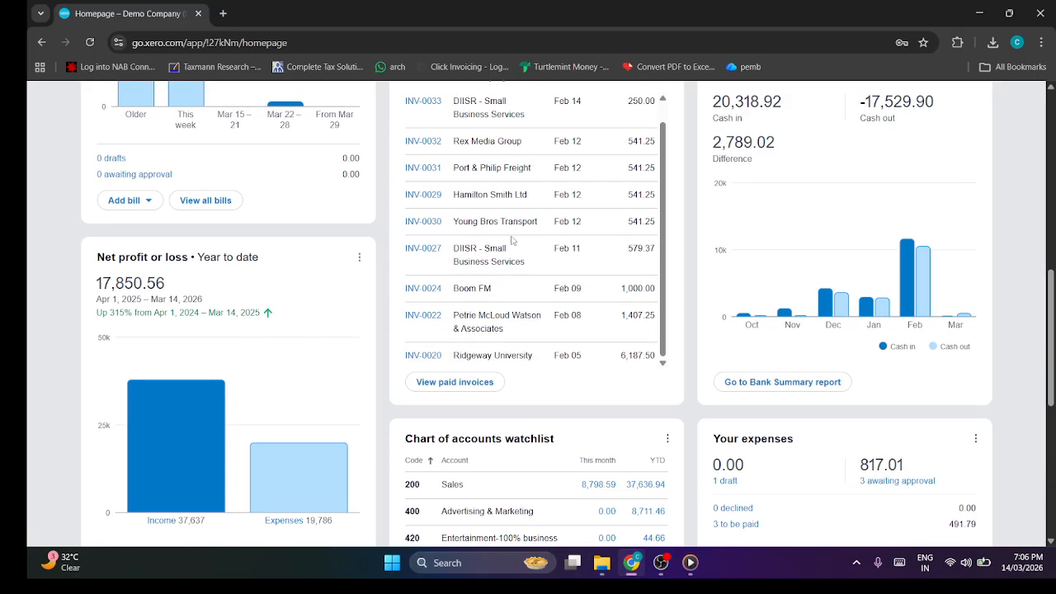
{"action": "scroll", "coordinate": [512, 240], "scroll_direction": "up", "scroll_amount": 1}
{"action": "scroll", "coordinate": [511, 238], "scroll_direction": "up", "scroll_amount": 2}
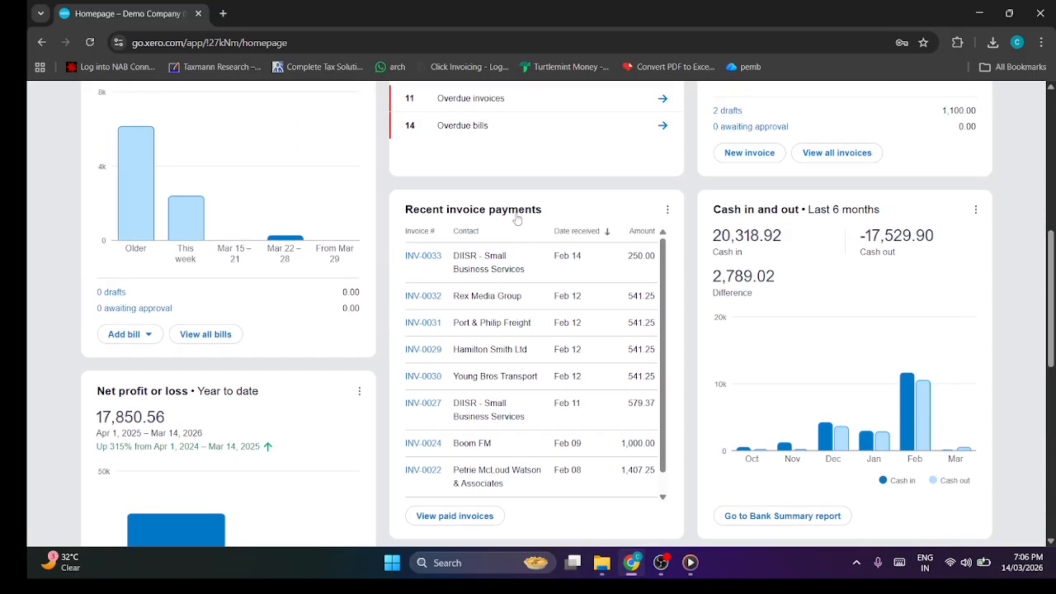
{"action": "scroll", "coordinate": [571, 213], "scroll_direction": "down", "scroll_amount": 3}
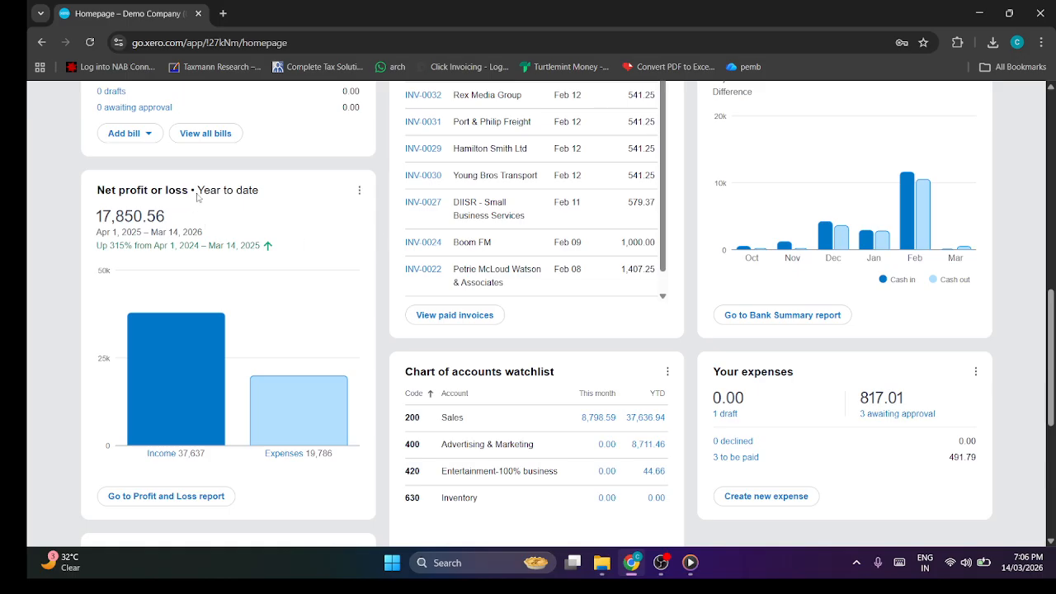
Check the year-to-date label and date range on the Net profit or loss card.
{"action": "left_click_drag", "start_coordinate": [197, 196], "coordinate": [258, 191]}
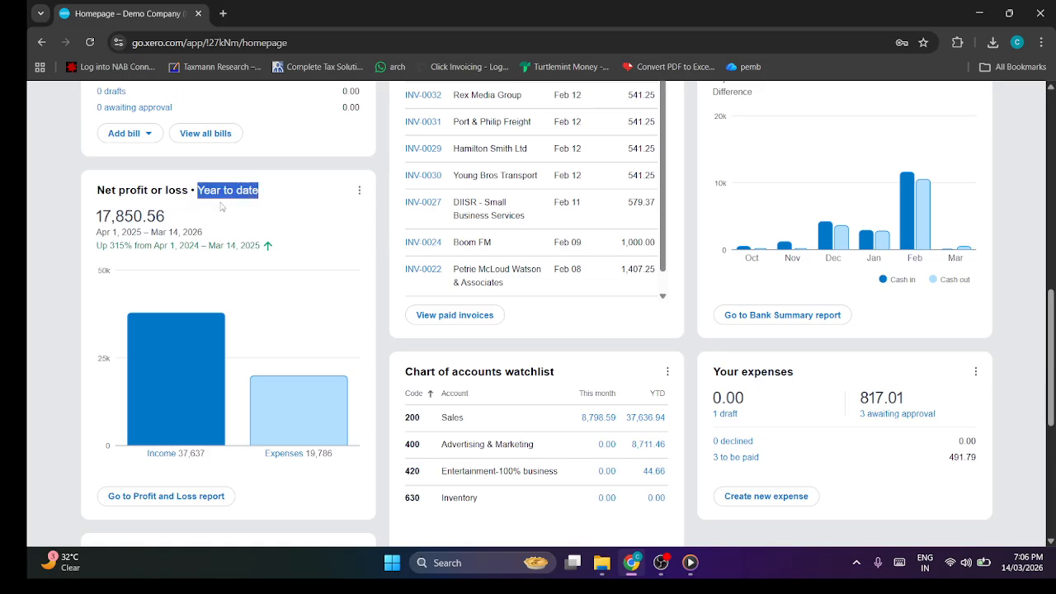
{"action": "left_click_drag", "start_coordinate": [99, 237], "coordinate": [188, 233]}
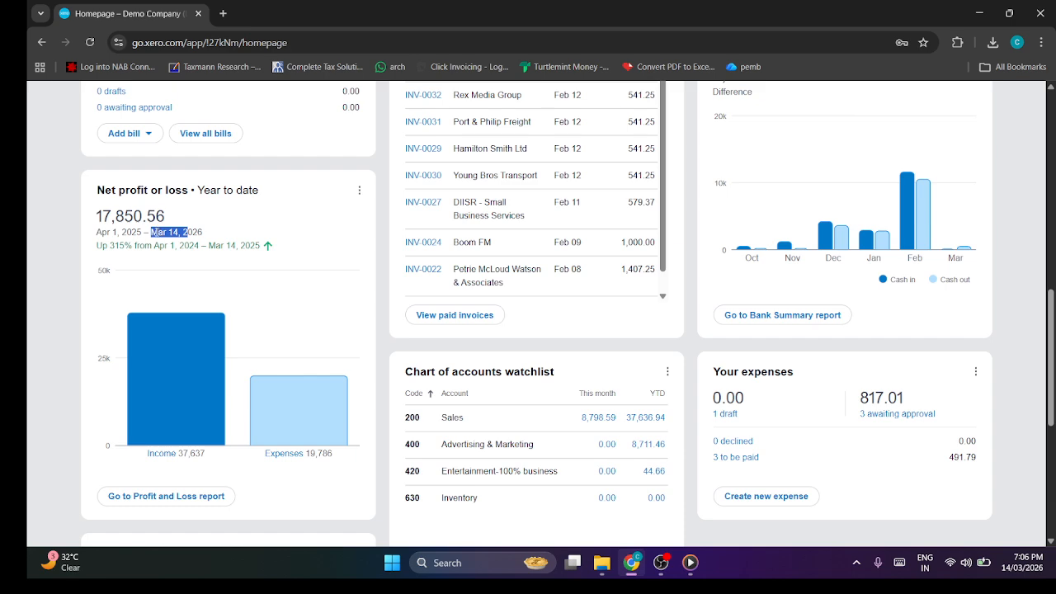
{"action": "left_click_drag", "start_coordinate": [168, 233], "coordinate": [201, 233]}
{"action": "left_click", "coordinate": [218, 235]}
Review the chart of accounts watchlist and the expense cards, then return to the bank account cards.
{"action": "scroll", "coordinate": [648, 296], "scroll_direction": "down", "scroll_amount": 4}
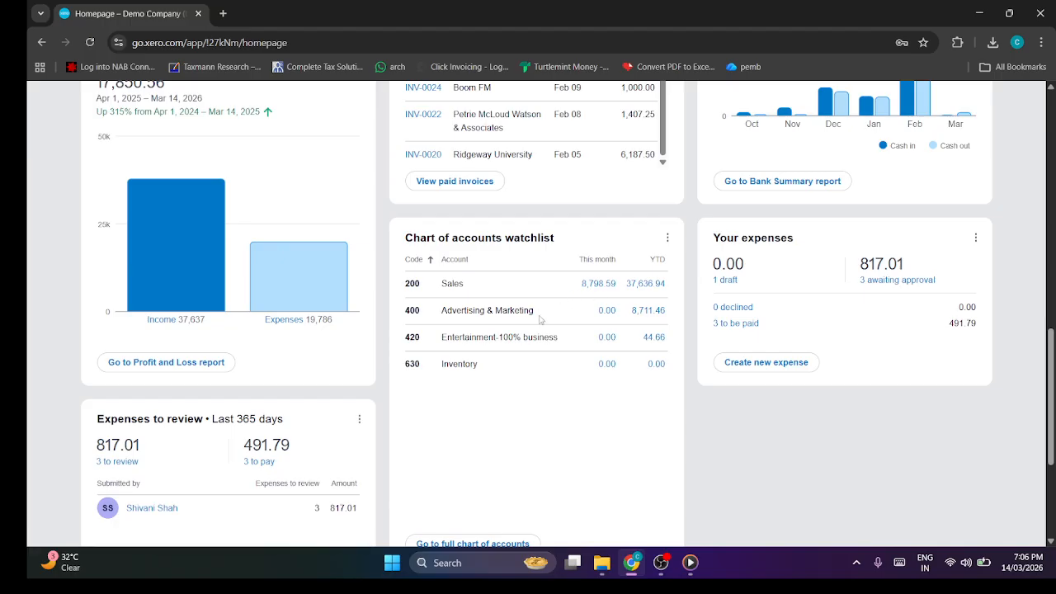
{"action": "scroll", "coordinate": [553, 264], "scroll_direction": "down", "scroll_amount": 2}
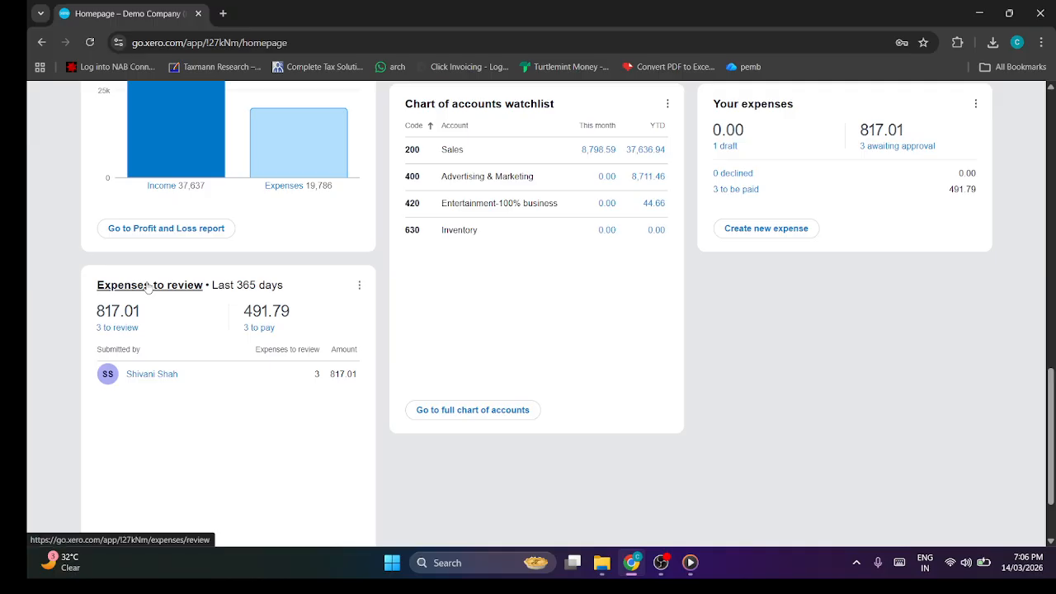
{"action": "scroll", "coordinate": [820, 276], "scroll_direction": "up", "scroll_amount": 2}
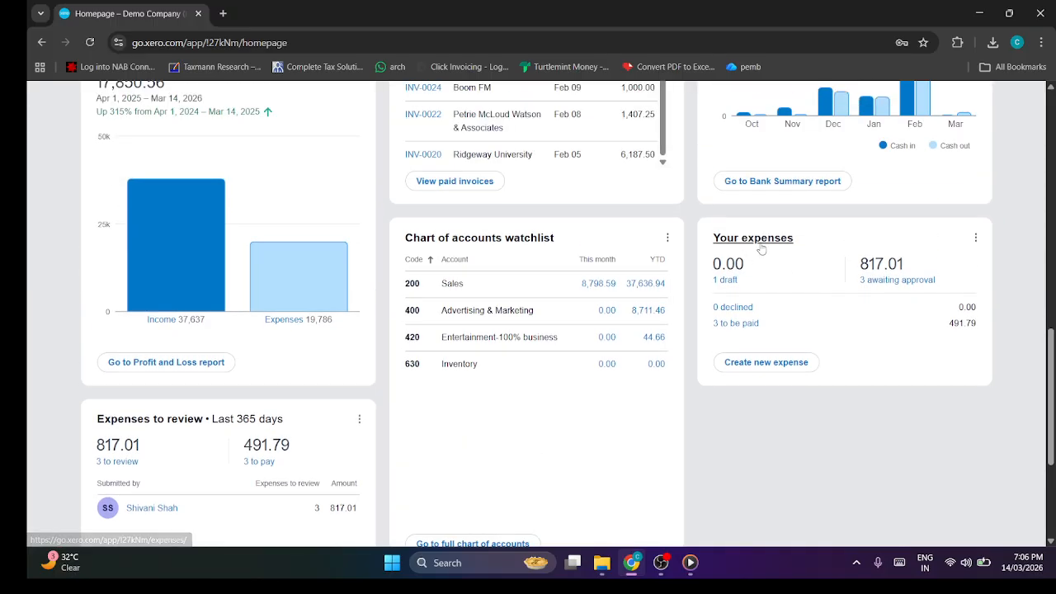
{"action": "scroll", "coordinate": [755, 252], "scroll_direction": "up", "scroll_amount": 10}
{"action": "scroll", "coordinate": [759, 249], "scroll_direction": "up", "scroll_amount": 1}
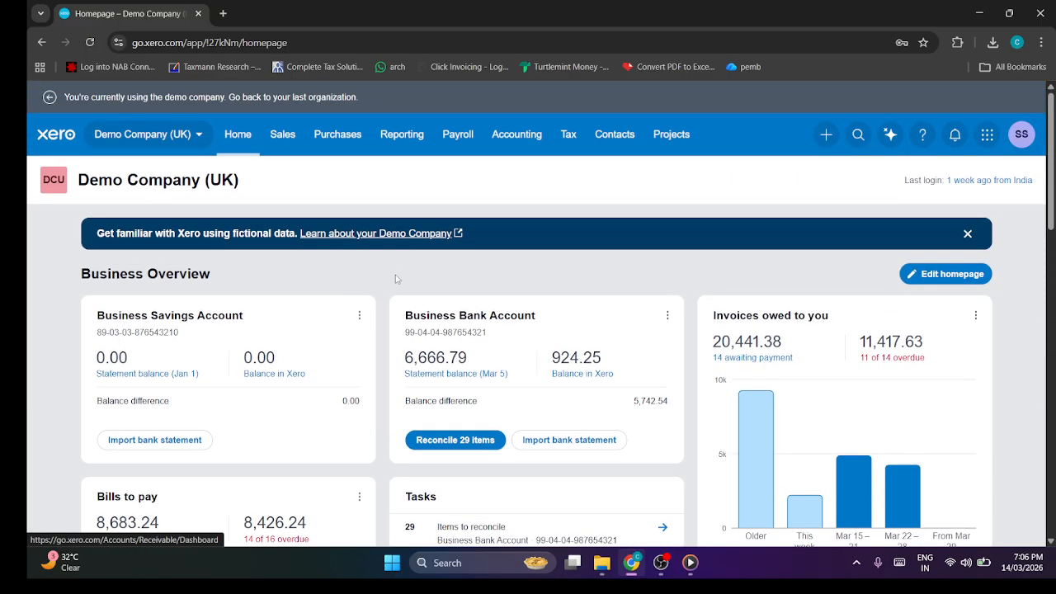
{"action": "scroll", "coordinate": [346, 272], "scroll_direction": "down", "scroll_amount": 3}
{"action": "scroll", "coordinate": [191, 226], "scroll_direction": "up", "scroll_amount": 1}
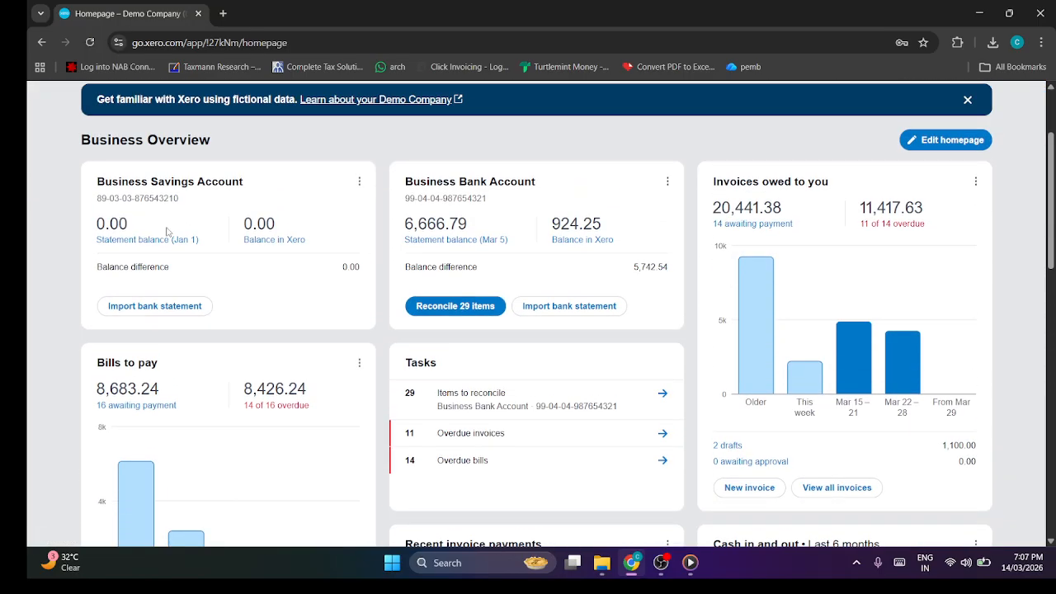
Open the reconciliation of the Business Bank Account and compare its statement balance with its balance in Xero.
{"action": "left_click", "coordinate": [464, 308]}
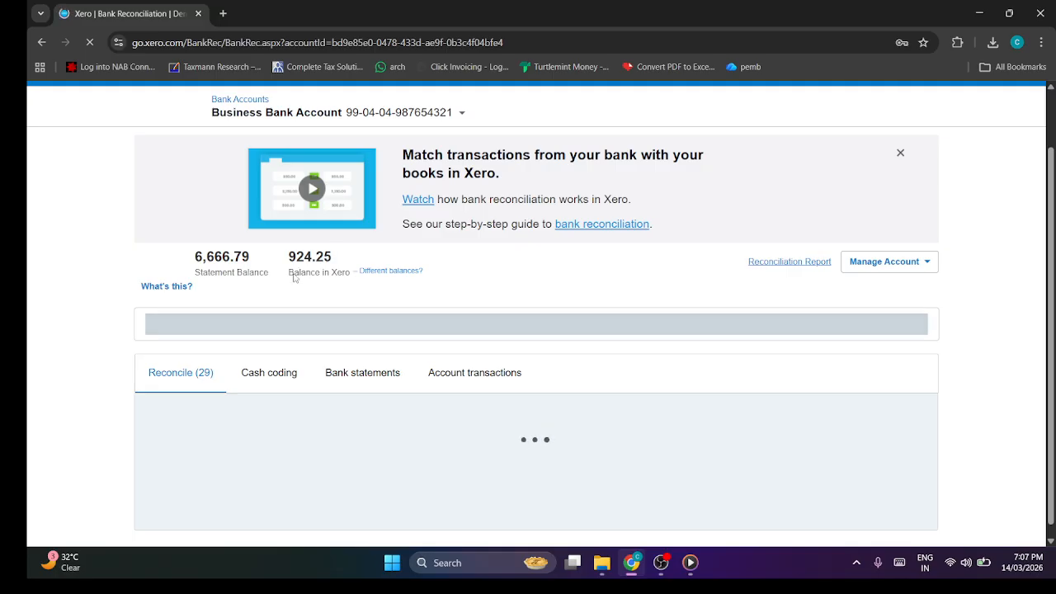
{"action": "left_click_drag", "start_coordinate": [294, 277], "coordinate": [332, 258]}
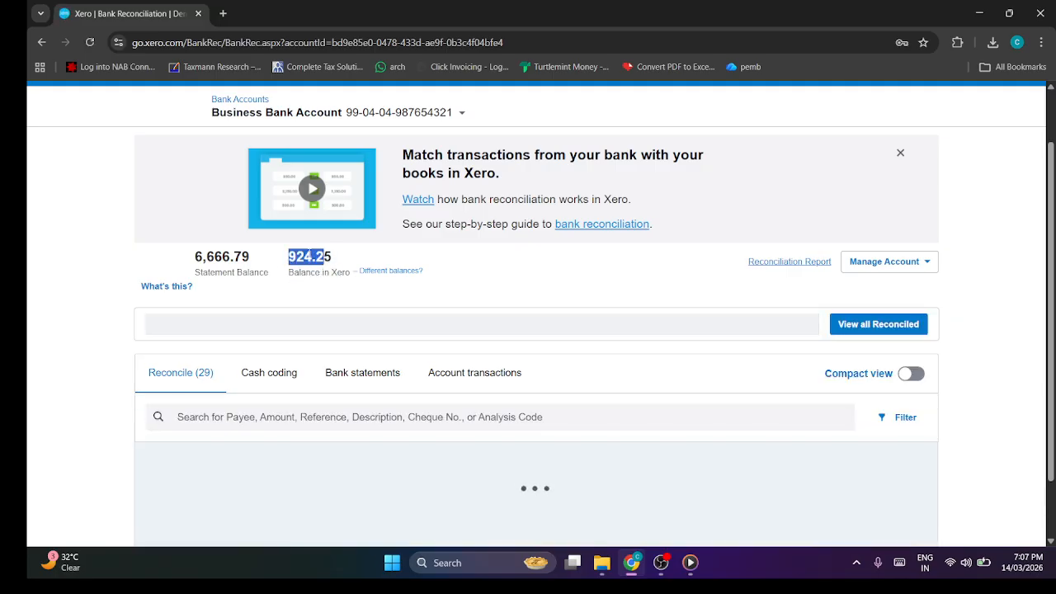
{"action": "left_click_drag", "start_coordinate": [237, 273], "coordinate": [266, 250]}
{"action": "scroll", "coordinate": [267, 248], "scroll_direction": "down", "scroll_amount": 1}
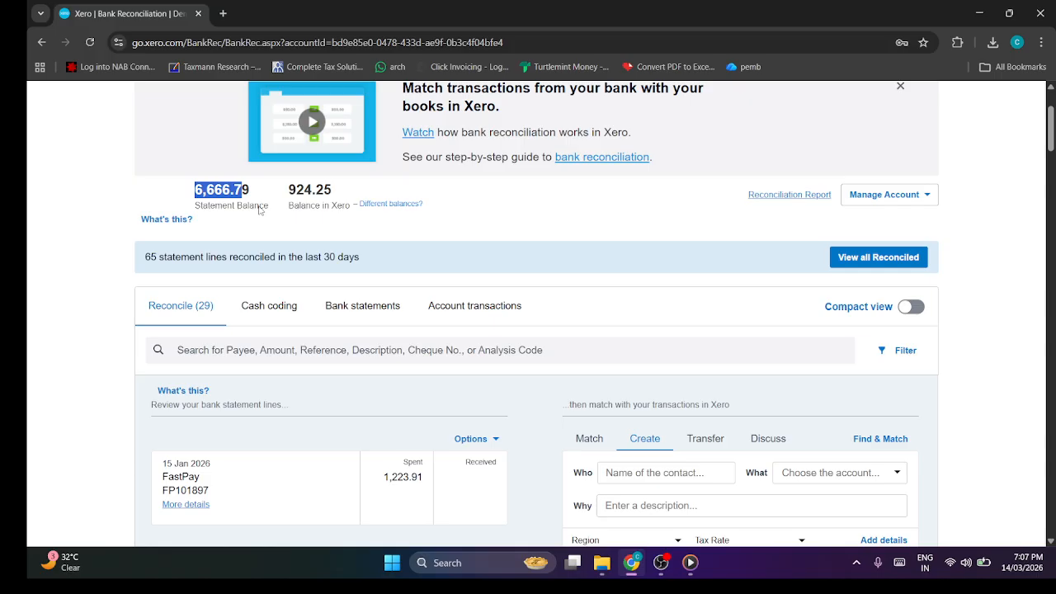
{"action": "scroll", "coordinate": [258, 209], "scroll_direction": "up", "scroll_amount": 1}
{"action": "scroll", "coordinate": [422, 245], "scroll_direction": "down", "scroll_amount": 1}
{"action": "scroll", "coordinate": [478, 217], "scroll_direction": "down", "scroll_amount": 2}
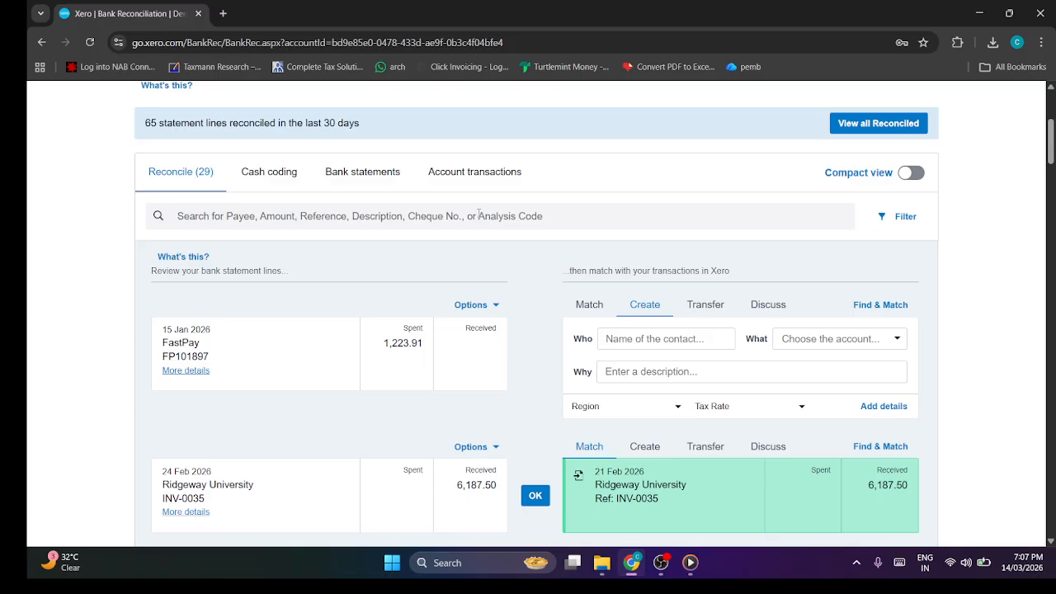
Reconcile the suggested matches for the Truxton Property Management rent payment and the Ridgeway University INV-0035 receipt.
{"action": "scroll", "coordinate": [478, 215], "scroll_direction": "down", "scroll_amount": 15}
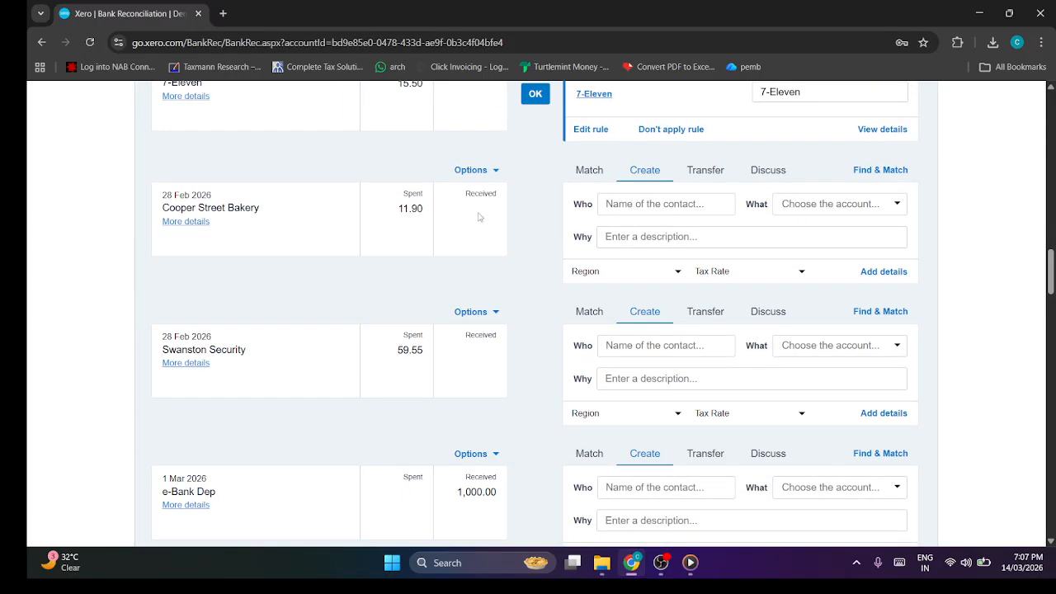
{"action": "scroll", "coordinate": [478, 217], "scroll_direction": "up", "scroll_amount": 20}
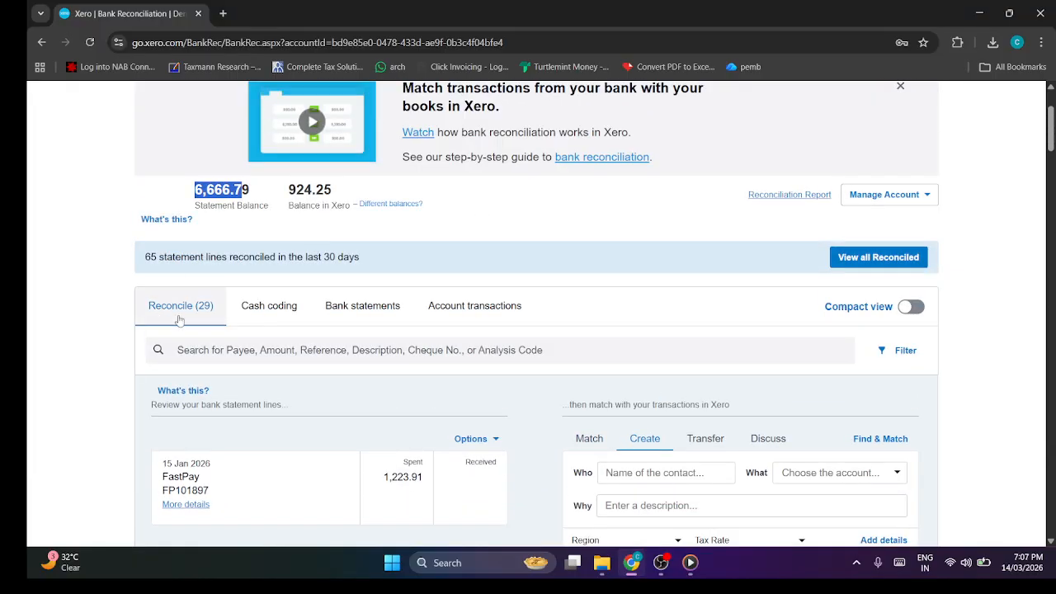
{"action": "scroll", "coordinate": [355, 262], "scroll_direction": "down", "scroll_amount": 4}
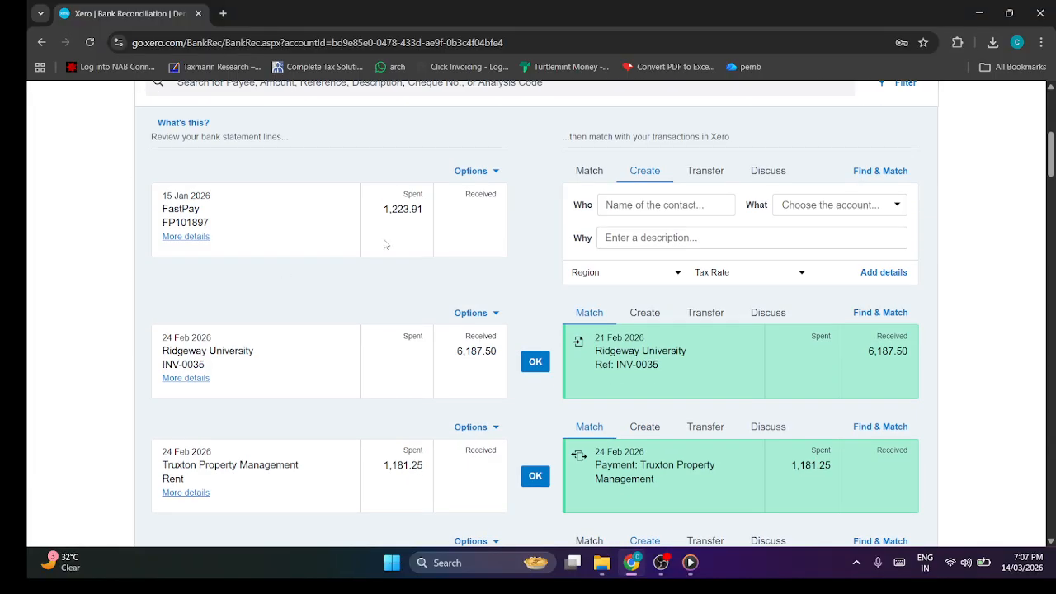
{"action": "scroll", "coordinate": [261, 222], "scroll_direction": "down", "scroll_amount": 2}
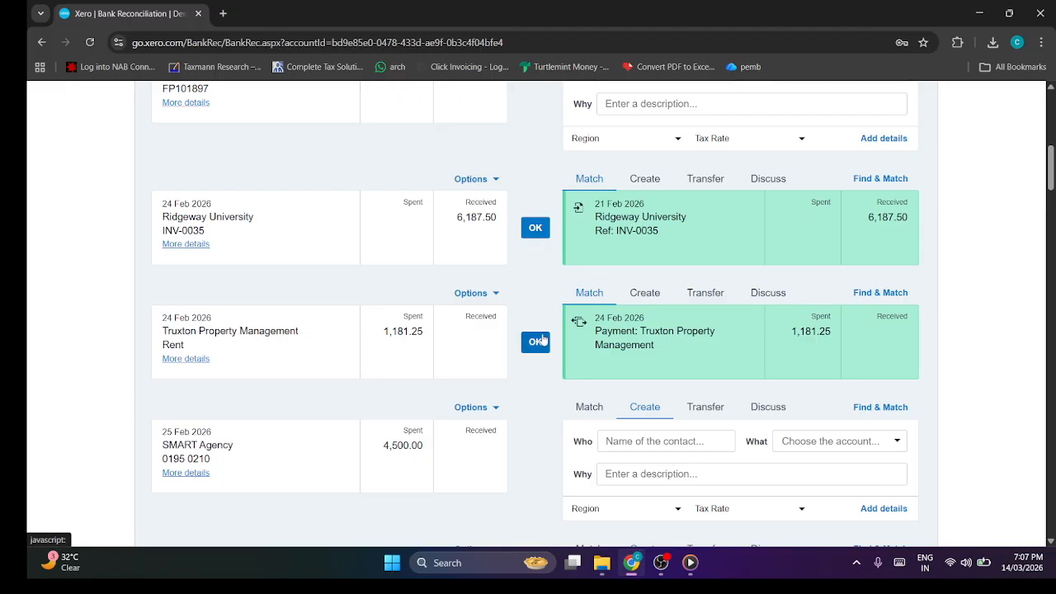
{"action": "left_click", "coordinate": [535, 342]}
{"action": "left_click", "coordinate": [535, 228]}
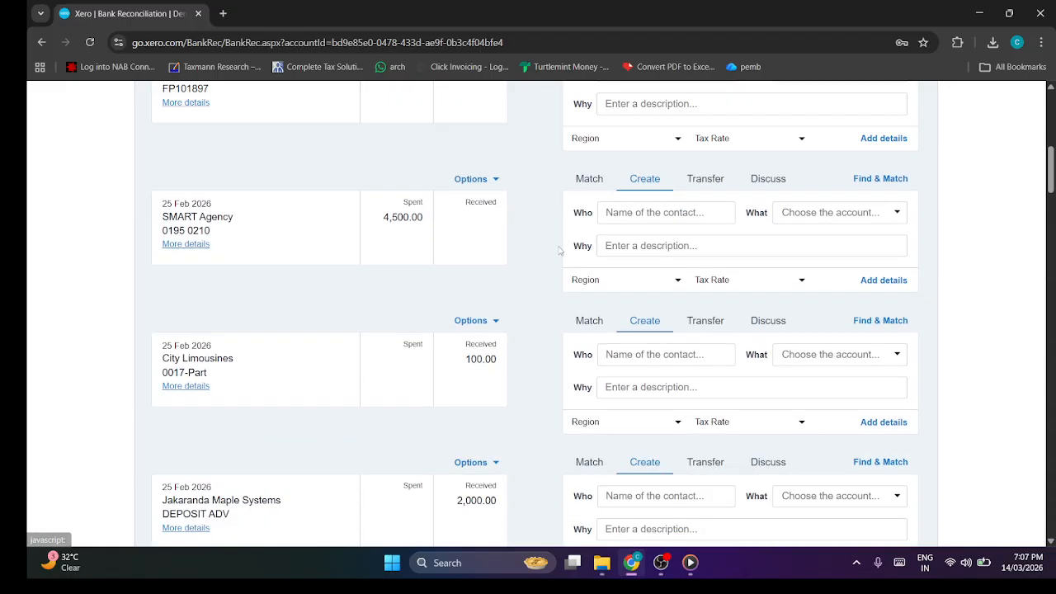
Look through the remaining unreconciled statement lines and check the account's balance in Xero.
{"action": "scroll", "coordinate": [559, 250], "scroll_direction": "up", "scroll_amount": 1}
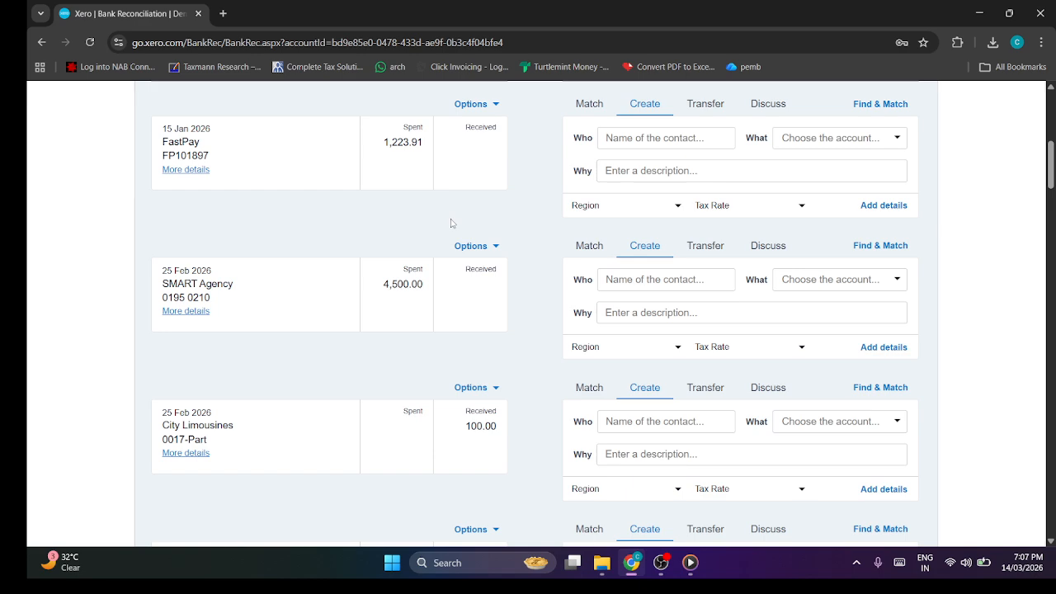
{"action": "scroll", "coordinate": [452, 221], "scroll_direction": "down", "scroll_amount": 15}
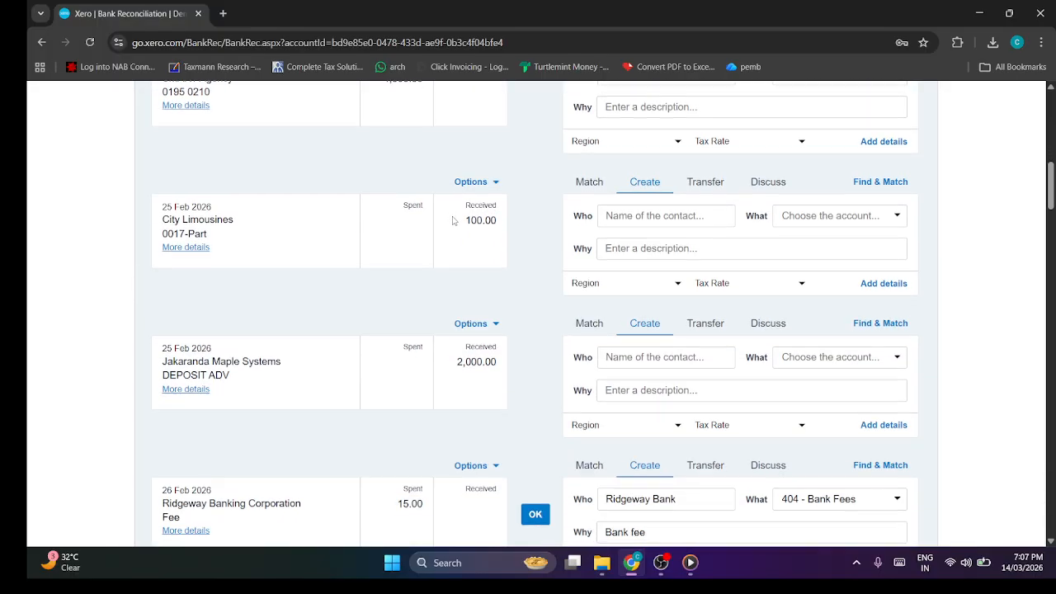
{"action": "scroll", "coordinate": [521, 273], "scroll_direction": "down", "scroll_amount": 20}
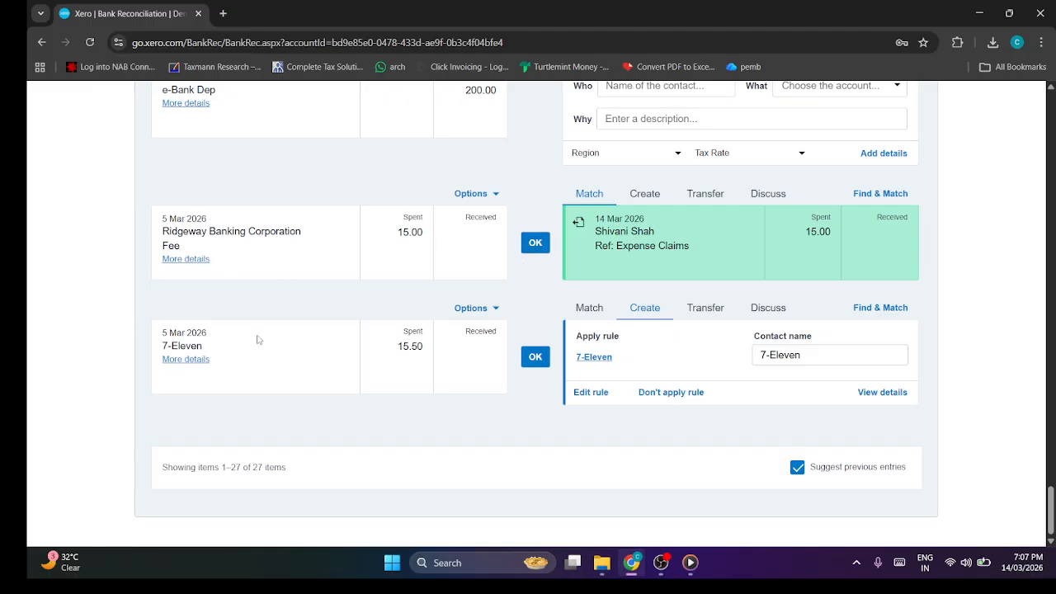
{"action": "scroll", "coordinate": [350, 291], "scroll_direction": "up", "scroll_amount": 20}
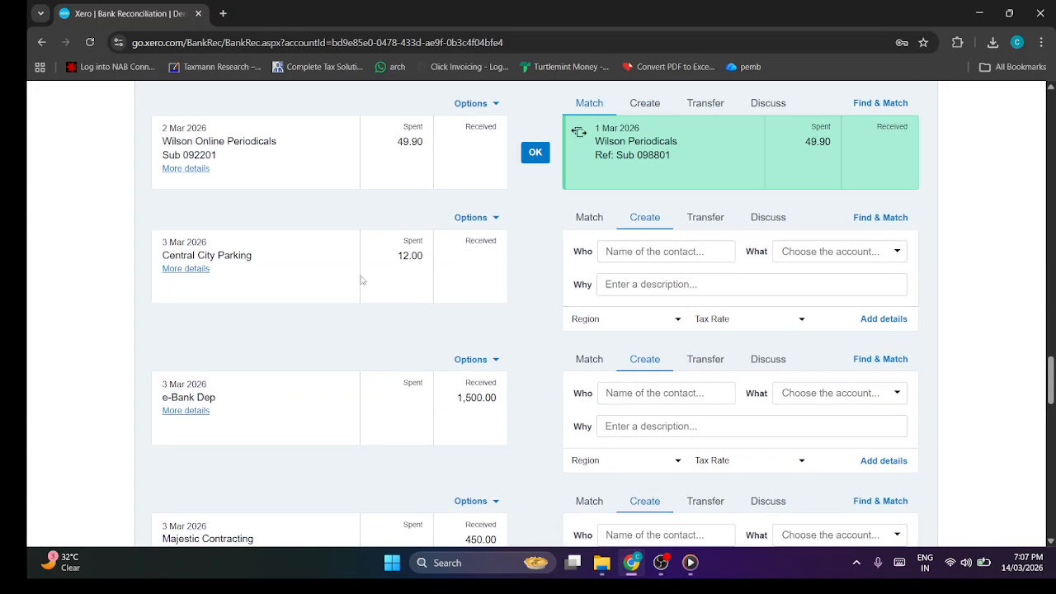
{"action": "scroll", "coordinate": [360, 280], "scroll_direction": "up", "scroll_amount": 20}
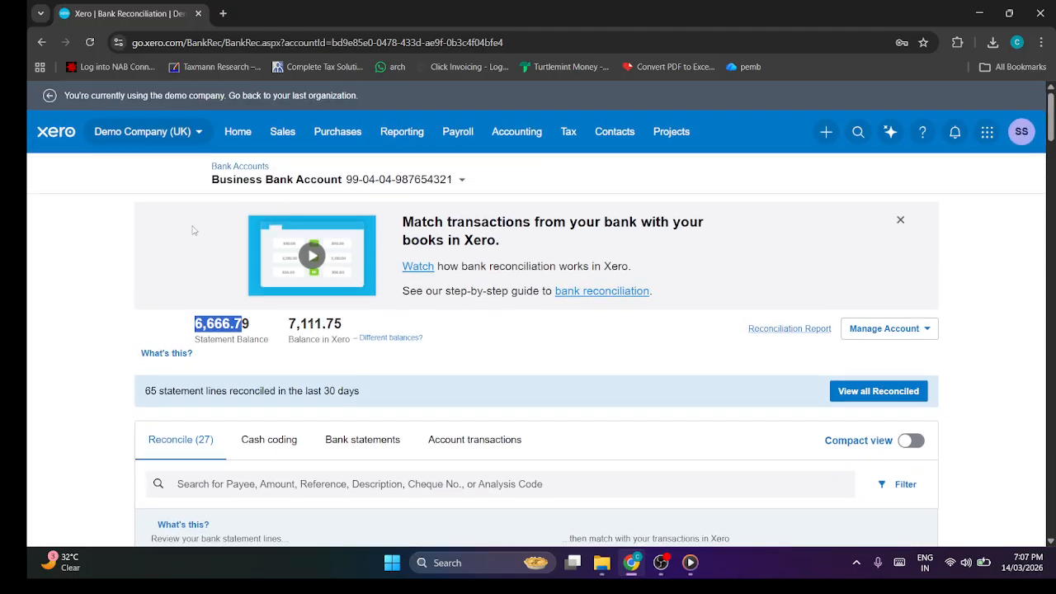
Return to the homepage and check the refreshed bank account, tasks and invoice cards.
{"action": "left_click", "coordinate": [237, 132]}
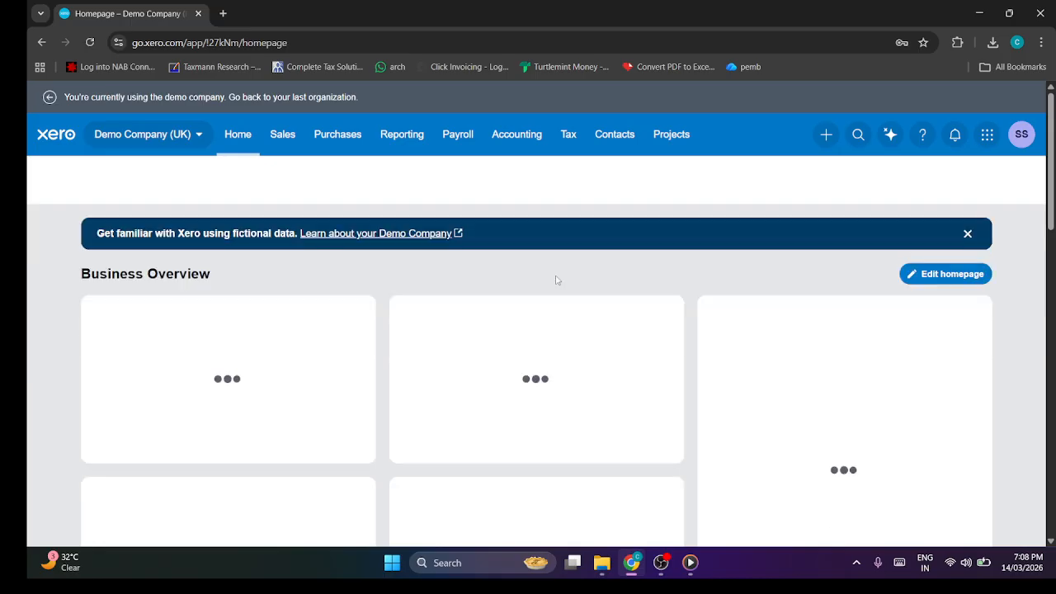
{"action": "scroll", "coordinate": [551, 279], "scroll_direction": "down", "scroll_amount": 1}
{"action": "scroll", "coordinate": [613, 228], "scroll_direction": "down", "scroll_amount": 2}
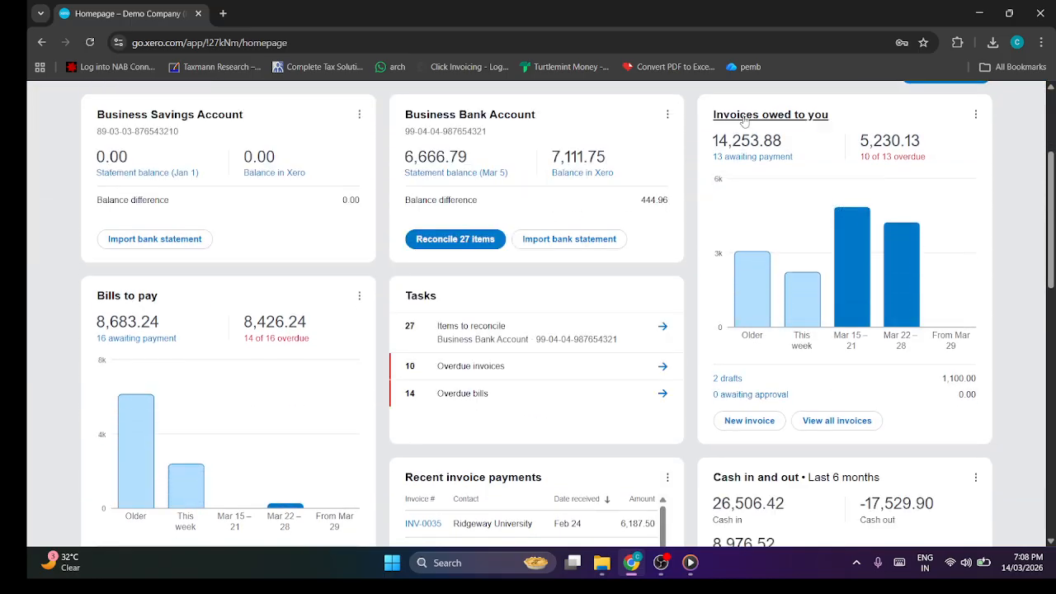
Open the sales overview from Invoices owed to you and examine its invoice totals, incoming money chart and quotes.
{"action": "left_click", "coordinate": [806, 121]}
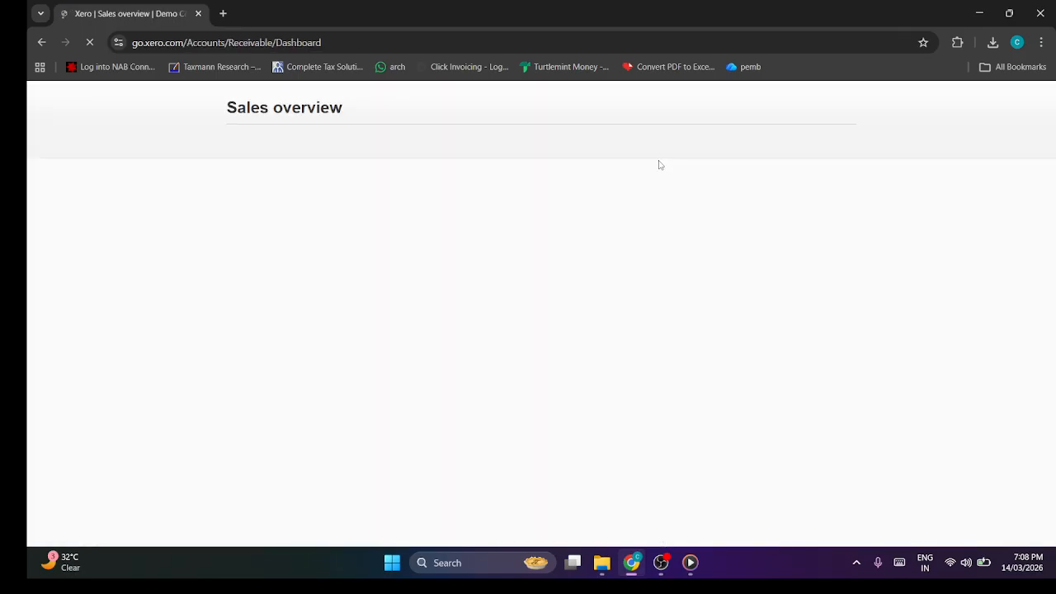
{"action": "scroll", "coordinate": [445, 264], "scroll_direction": "down", "scroll_amount": 3}
{"action": "scroll", "coordinate": [381, 278], "scroll_direction": "up", "scroll_amount": 2}
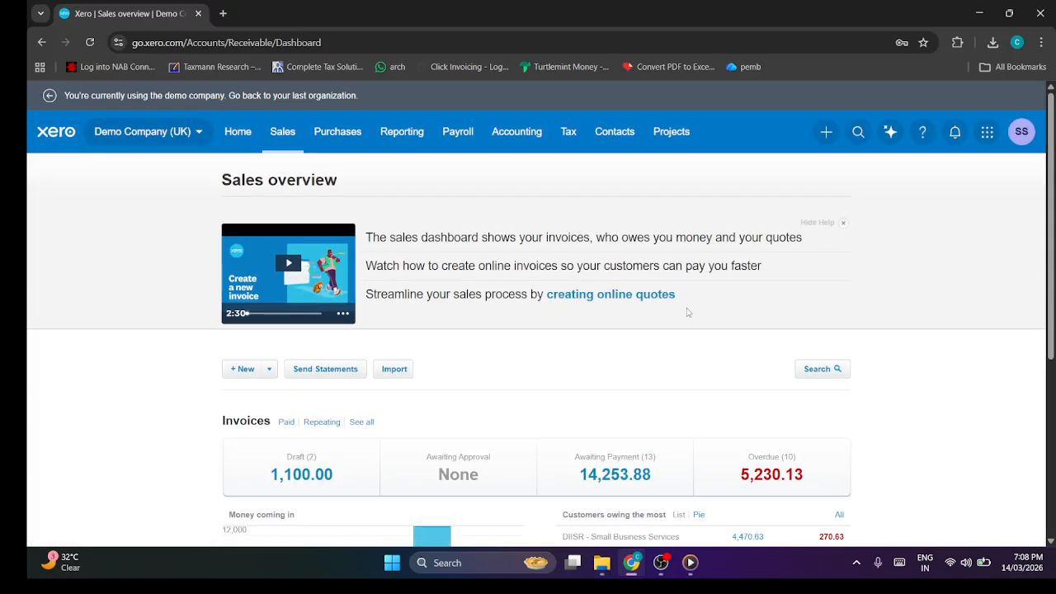
{"action": "scroll", "coordinate": [685, 309], "scroll_direction": "down", "scroll_amount": 2}
{"action": "scroll", "coordinate": [688, 311], "scroll_direction": "down", "scroll_amount": 1}
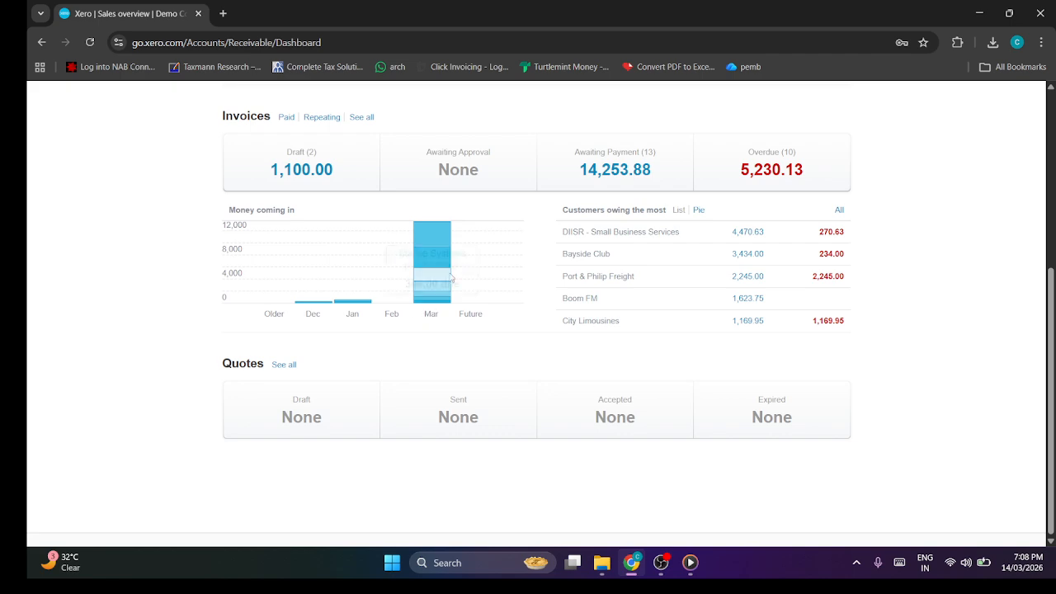
Examine the sales overview's incoming money chart, overdue invoices total and customers owing the most.
{"action": "mouse_move", "coordinate": [442, 246]}
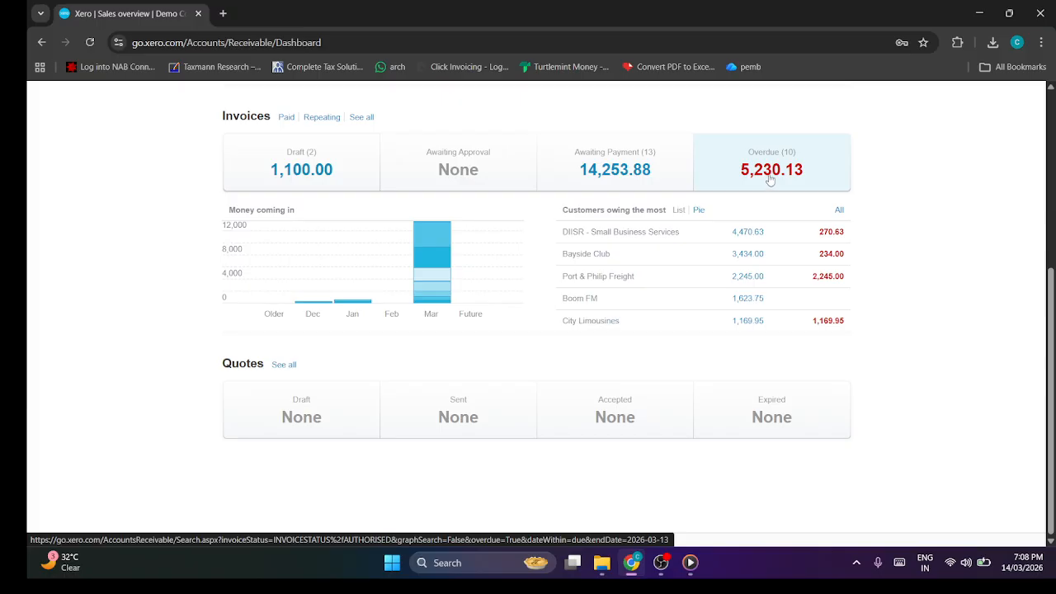
{"action": "scroll", "coordinate": [627, 183], "scroll_direction": "up", "scroll_amount": 5}
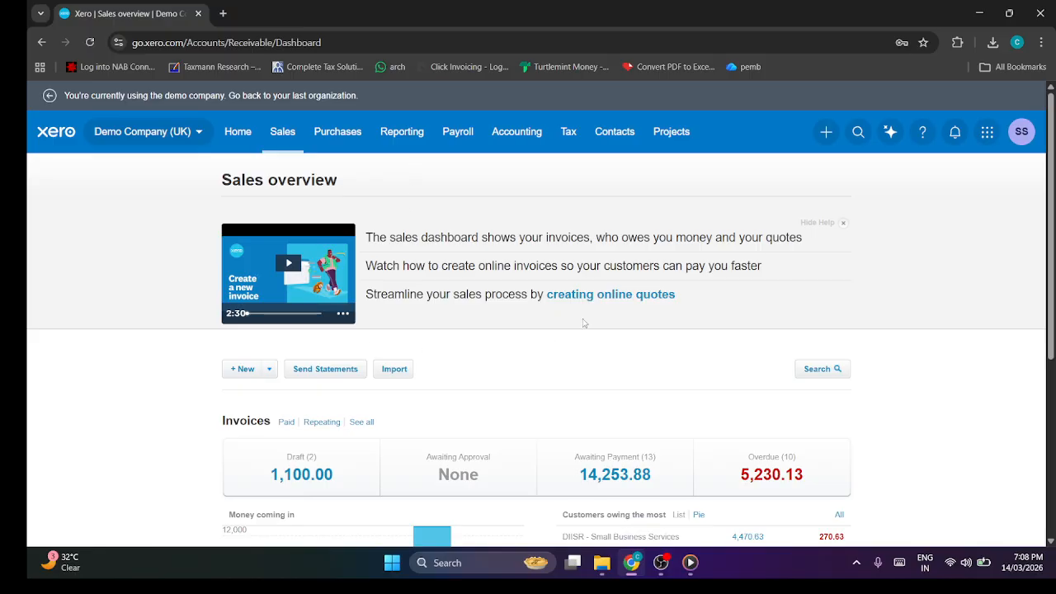
{"action": "scroll", "coordinate": [583, 323], "scroll_direction": "down", "scroll_amount": 3}
{"action": "scroll", "coordinate": [283, 224], "scroll_direction": "up", "scroll_amount": 4}
Return to the homepage, open Bills to pay and look through the bills awaiting payment.
{"action": "left_click", "coordinate": [238, 132]}
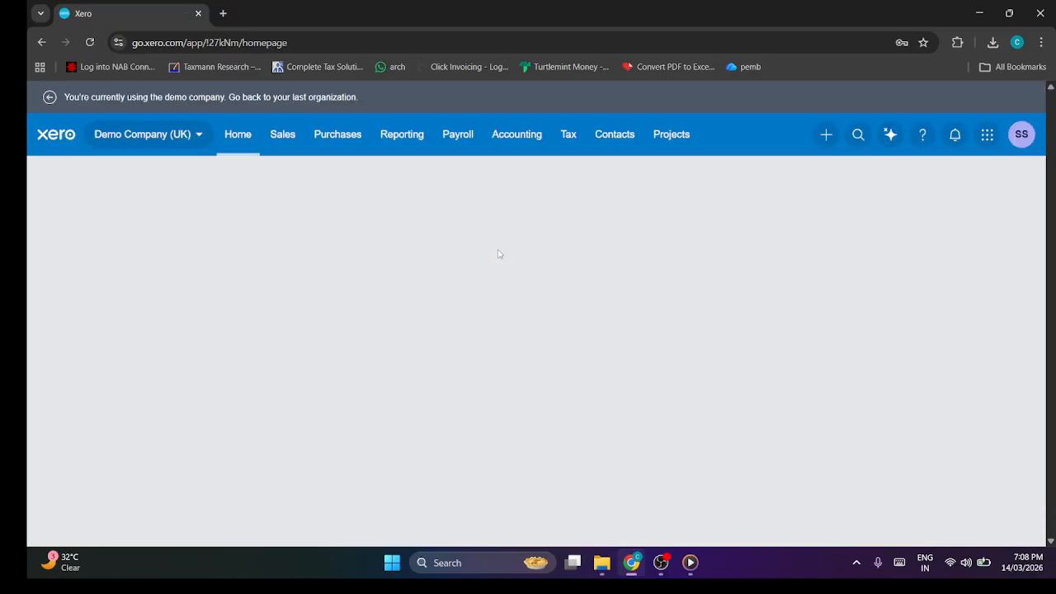
{"action": "scroll", "coordinate": [593, 271], "scroll_direction": "down", "scroll_amount": 2}
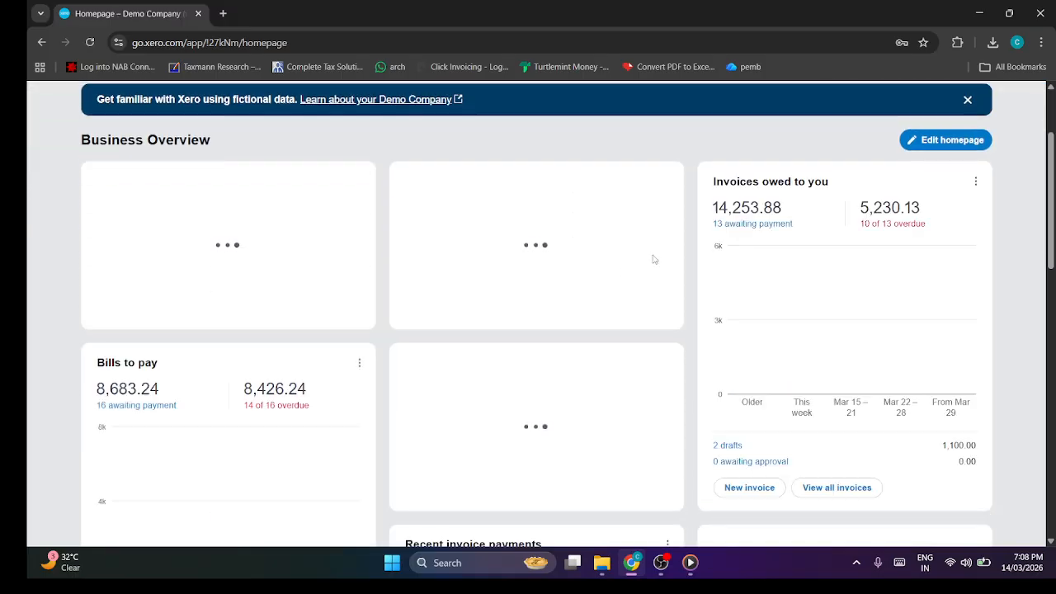
{"action": "scroll", "coordinate": [790, 245], "scroll_direction": "down", "scroll_amount": 1}
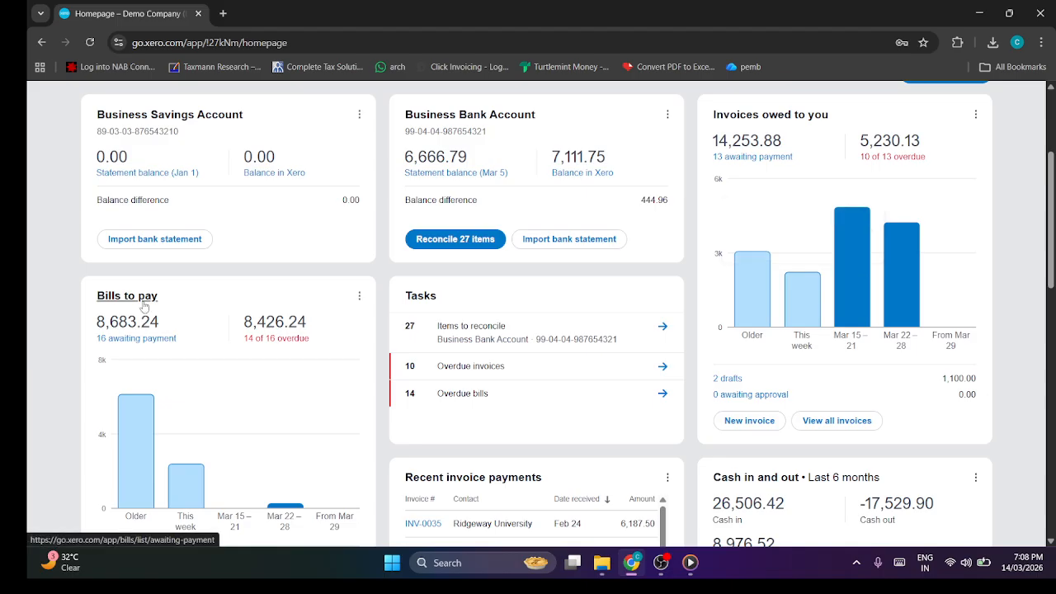
{"action": "left_click", "coordinate": [144, 306]}
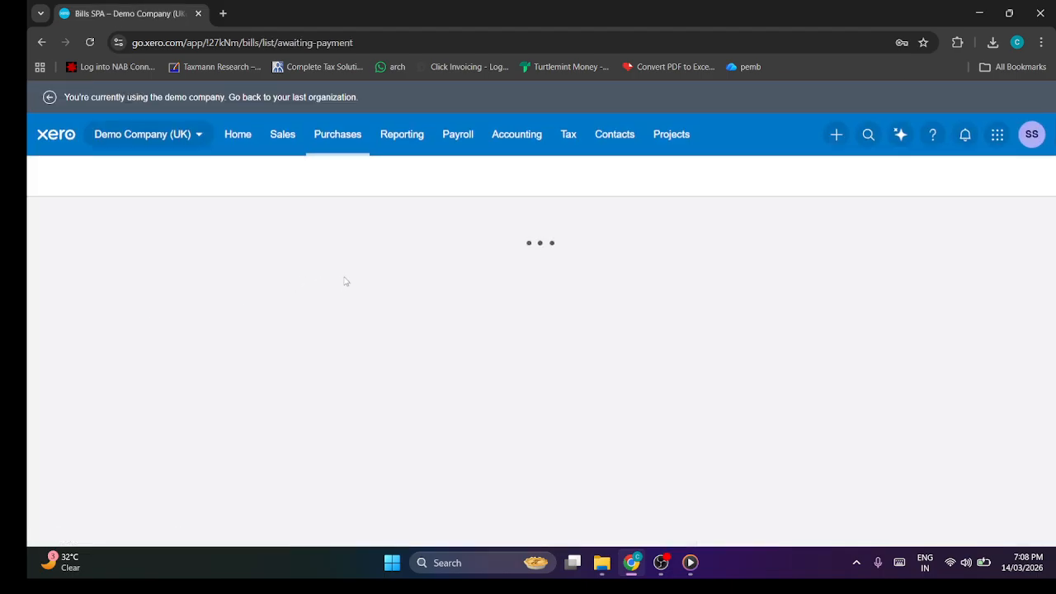
{"action": "scroll", "coordinate": [464, 264], "scroll_direction": "down", "scroll_amount": 1}
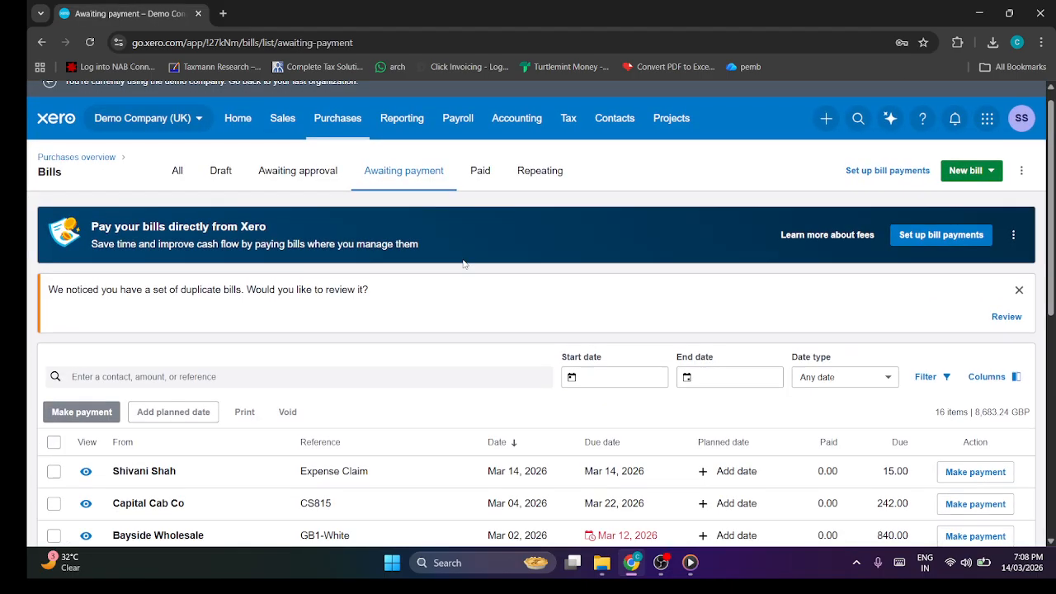
{"action": "scroll", "coordinate": [464, 264], "scroll_direction": "down", "scroll_amount": 2}
{"action": "scroll", "coordinate": [407, 289], "scroll_direction": "down", "scroll_amount": 2}
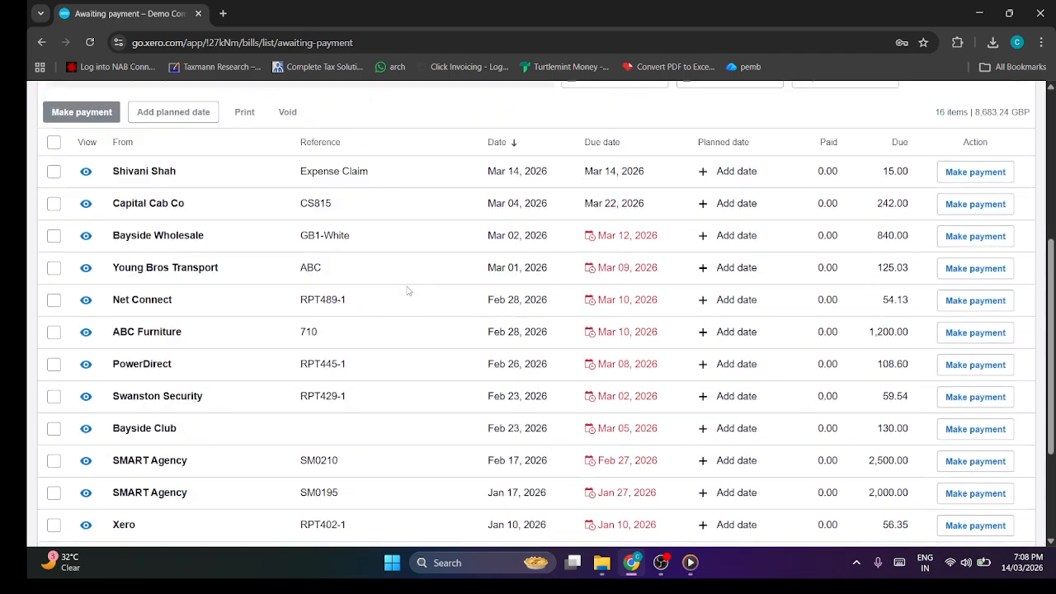
{"action": "scroll", "coordinate": [407, 290], "scroll_direction": "up", "scroll_amount": 4}
Look through the list of all bills and check the draft bills.
{"action": "left_click", "coordinate": [179, 189]}
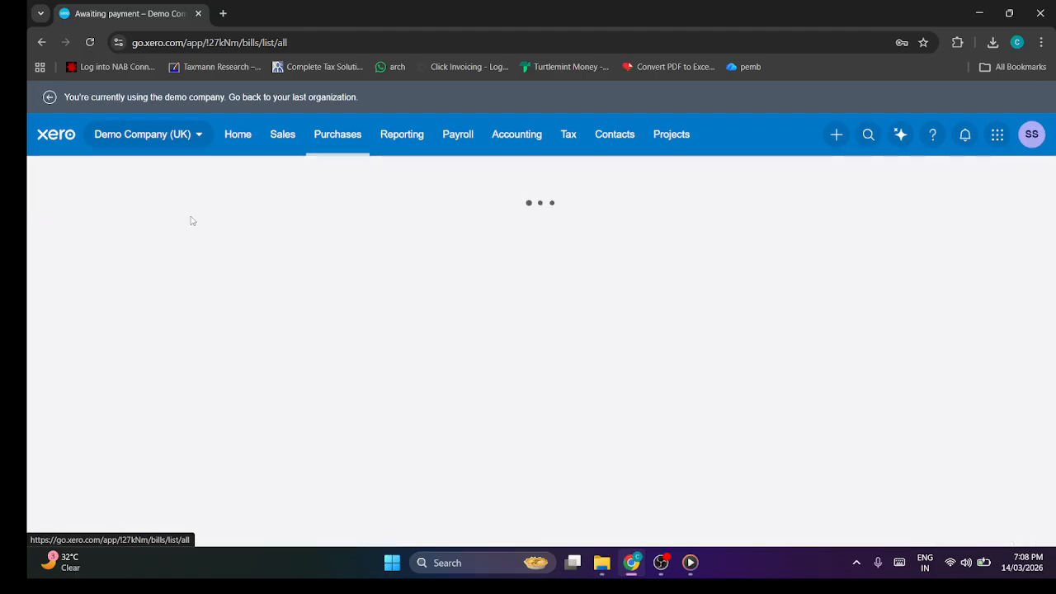
{"action": "scroll", "coordinate": [393, 382], "scroll_direction": "down", "scroll_amount": 3}
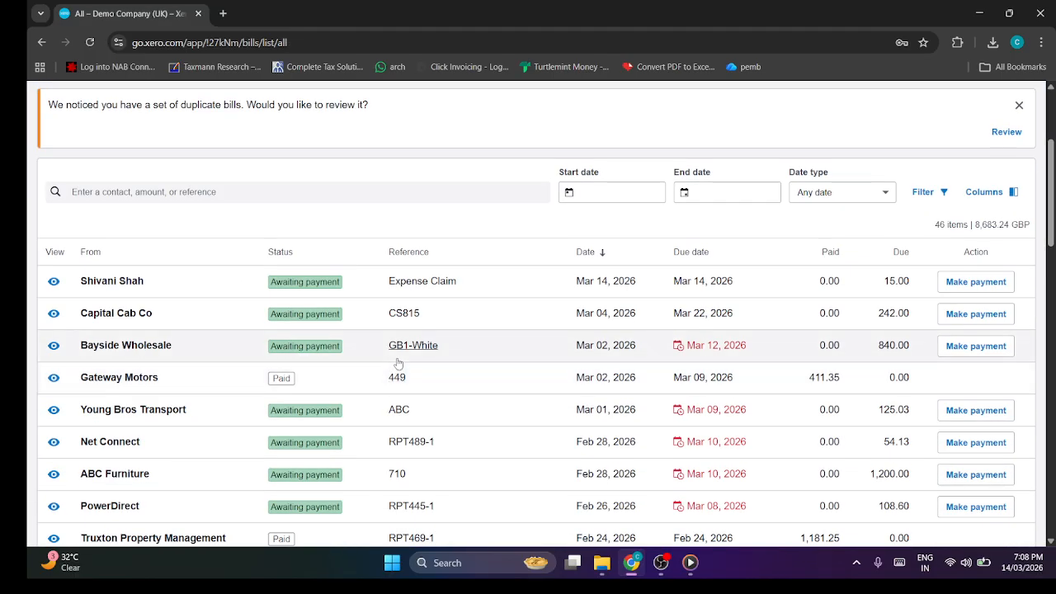
{"action": "scroll", "coordinate": [398, 363], "scroll_direction": "down", "scroll_amount": 3}
{"action": "scroll", "coordinate": [398, 363], "scroll_direction": "up", "scroll_amount": 5}
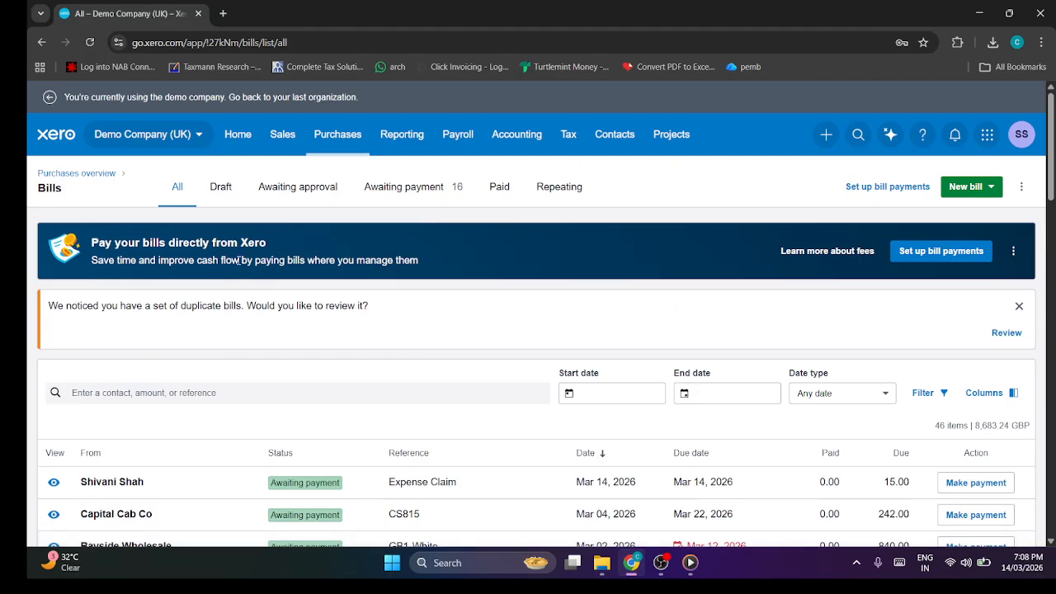
{"action": "left_click", "coordinate": [223, 188]}
{"action": "scroll", "coordinate": [345, 298], "scroll_direction": "down", "scroll_amount": 2}
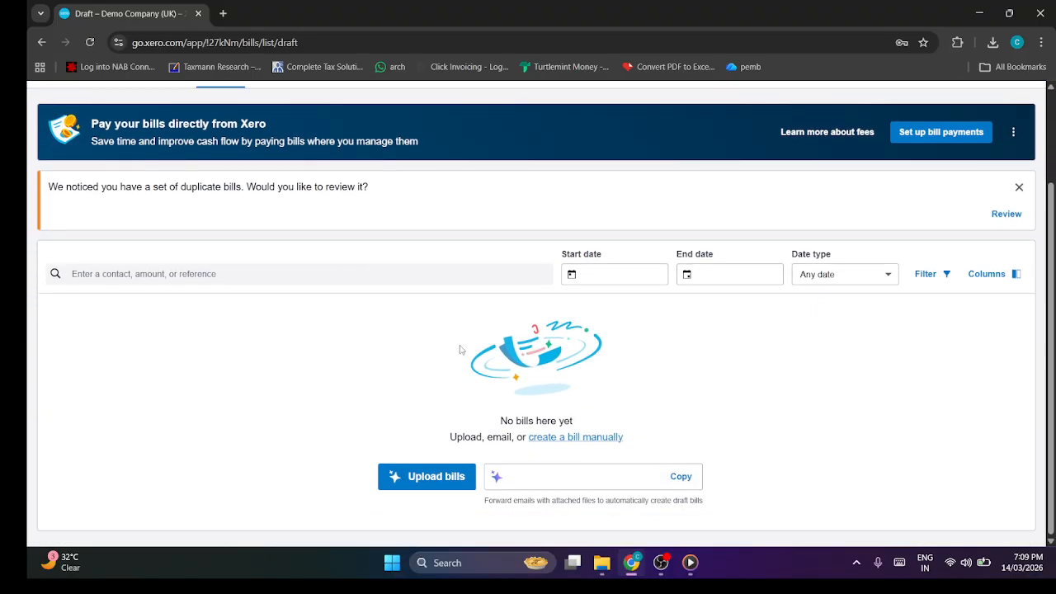
{"action": "scroll", "coordinate": [344, 255], "scroll_direction": "up", "scroll_amount": 2}
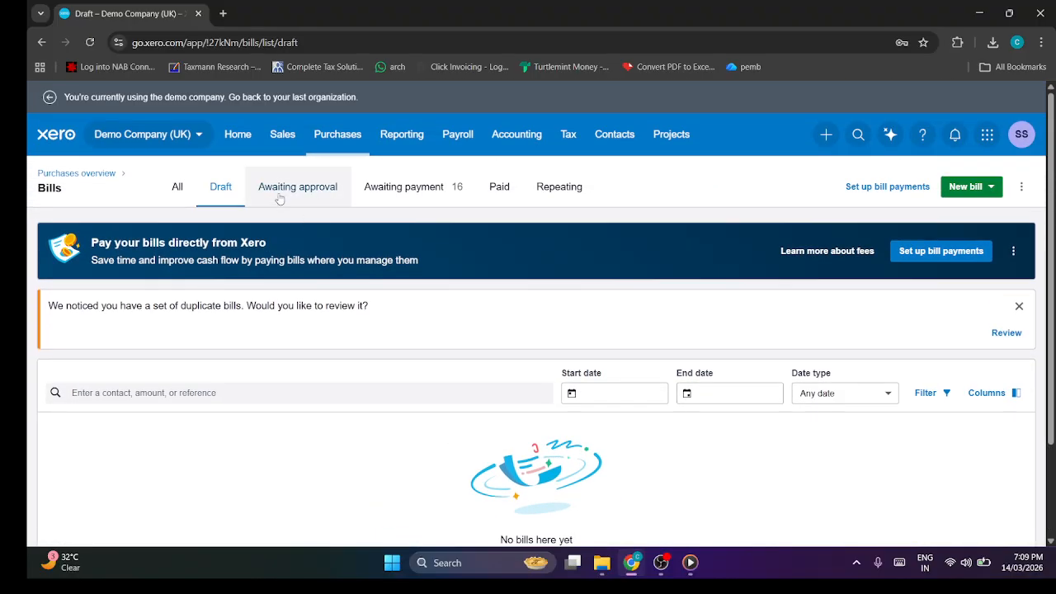
Reopen the bills awaiting payment and review their bill dates, due dates and amounts due.
{"action": "left_click", "coordinate": [381, 193]}
{"action": "scroll", "coordinate": [492, 252], "scroll_direction": "down", "scroll_amount": 4}
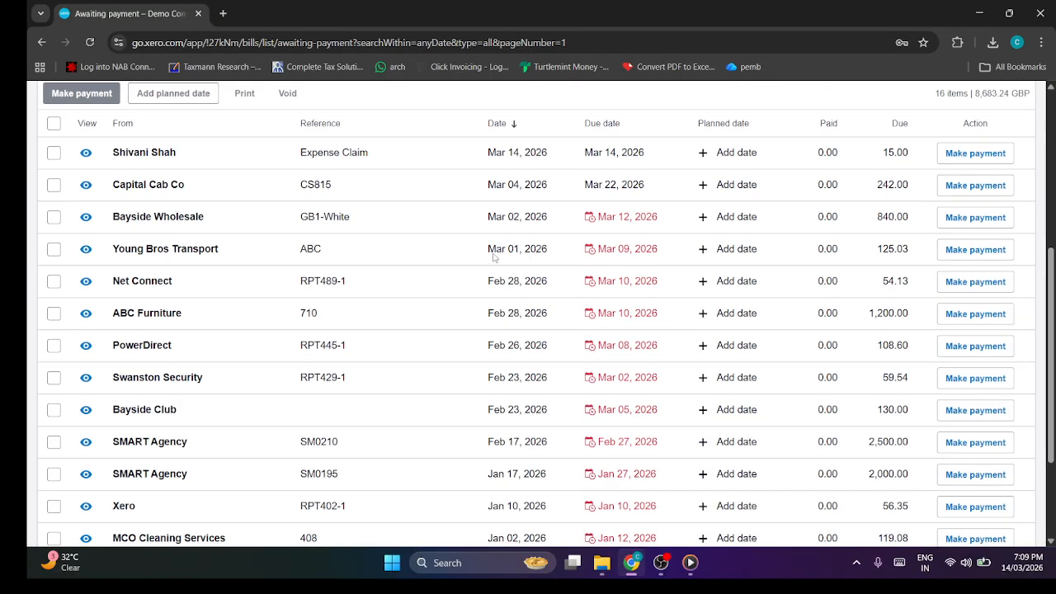
{"action": "scroll", "coordinate": [601, 245], "scroll_direction": "up", "scroll_amount": 2}
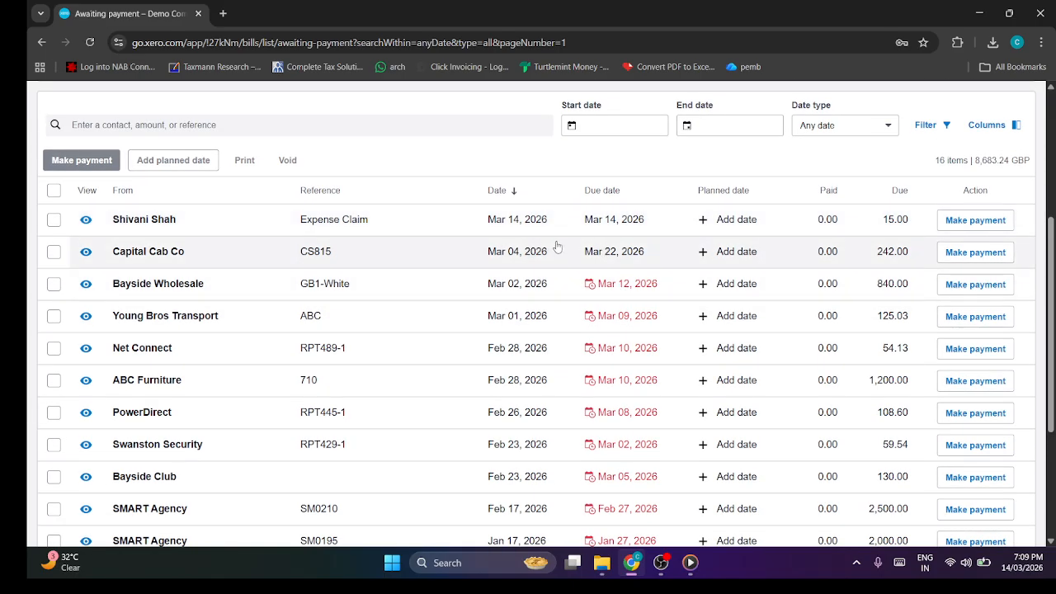
{"action": "scroll", "coordinate": [529, 249], "scroll_direction": "down", "scroll_amount": 4}
{"action": "scroll", "coordinate": [819, 273], "scroll_direction": "up", "scroll_amount": 5}
{"action": "scroll", "coordinate": [819, 273], "scroll_direction": "up", "scroll_amount": 2}
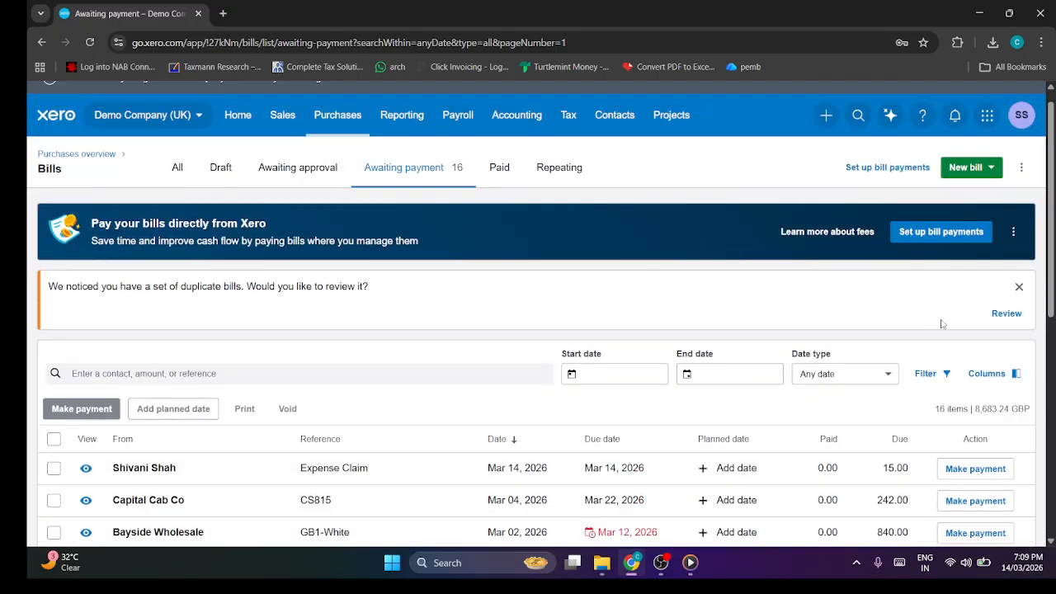
Filter the bills awaiting payment to show overdue bills and look through the filtered list.
{"action": "left_click", "coordinate": [930, 373]}
{"action": "left_click", "coordinate": [930, 146]}
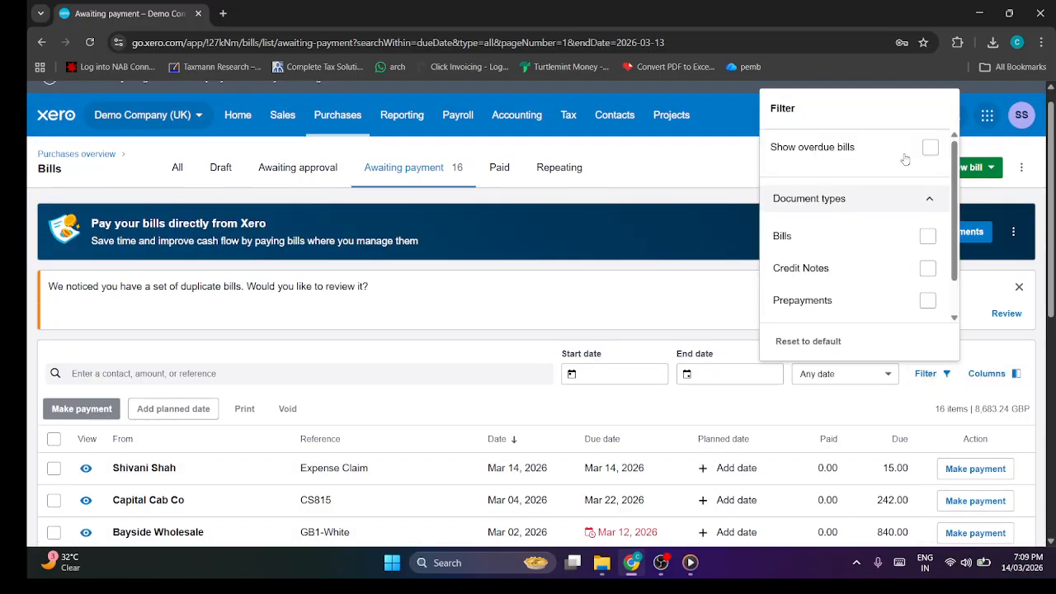
{"action": "scroll", "coordinate": [449, 361], "scroll_direction": "down", "scroll_amount": 5}
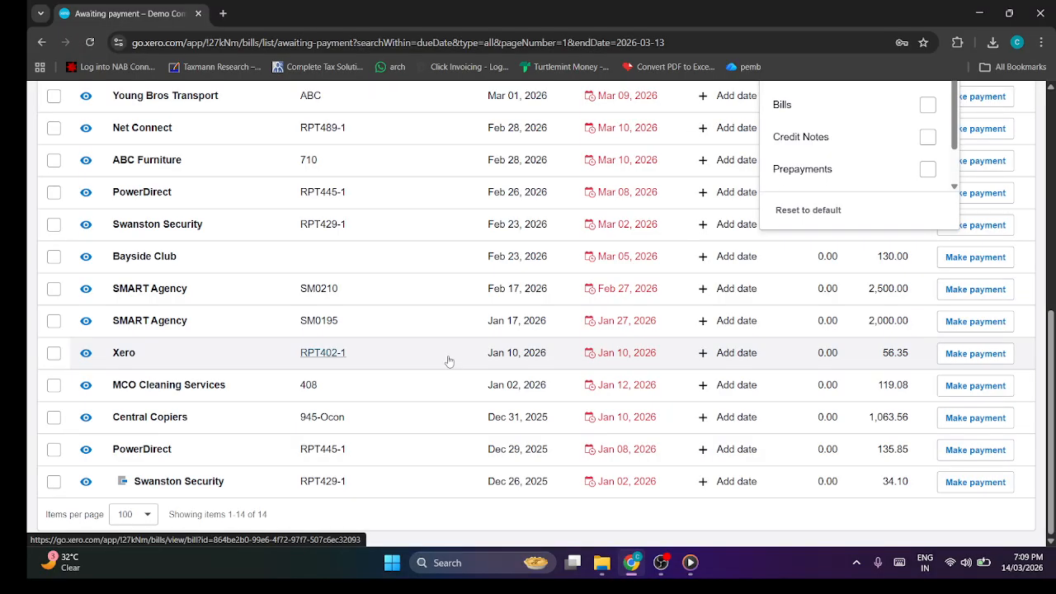
{"action": "scroll", "coordinate": [449, 361], "scroll_direction": "up", "scroll_amount": 5}
{"action": "left_click", "coordinate": [415, 425]}
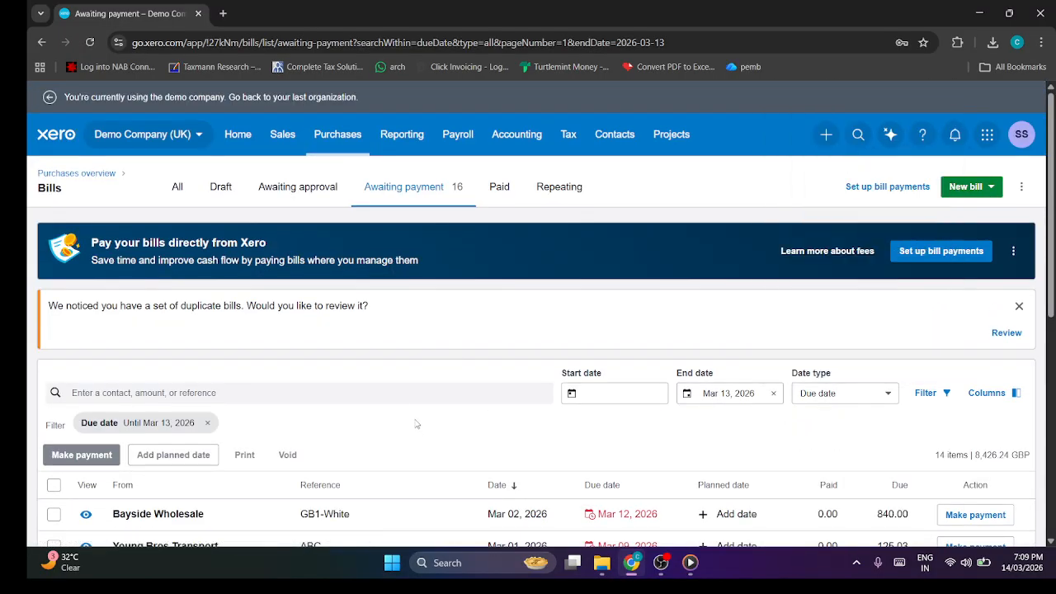
{"action": "scroll", "coordinate": [416, 426], "scroll_direction": "down", "scroll_amount": 2}
{"action": "scroll", "coordinate": [415, 423], "scroll_direction": "up", "scroll_amount": 2}
{"action": "scroll", "coordinate": [412, 401], "scroll_direction": "down", "scroll_amount": 1}
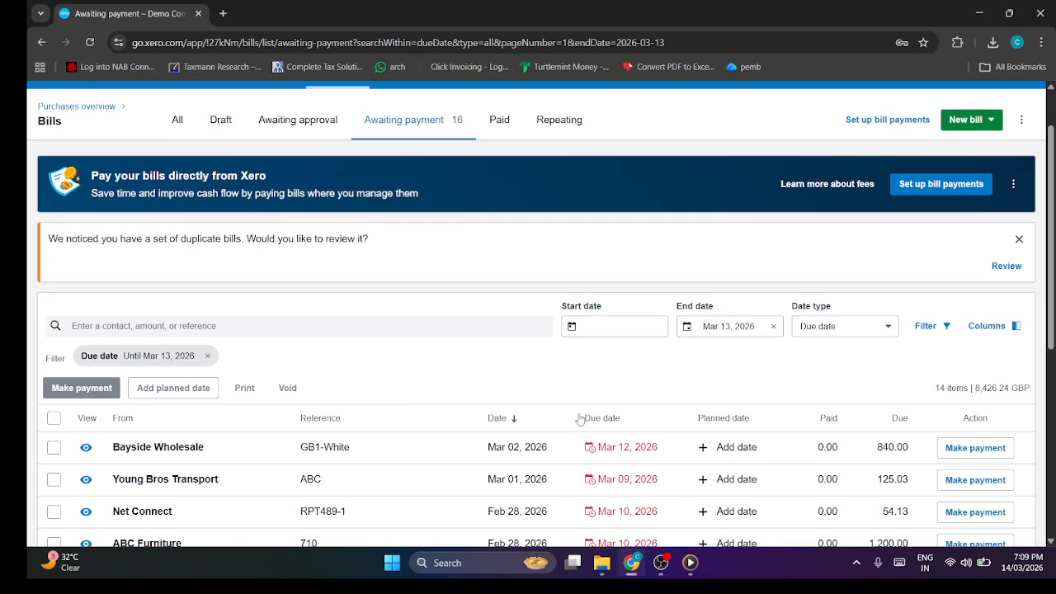
{"action": "scroll", "coordinate": [441, 289], "scroll_direction": "up", "scroll_amount": 1}
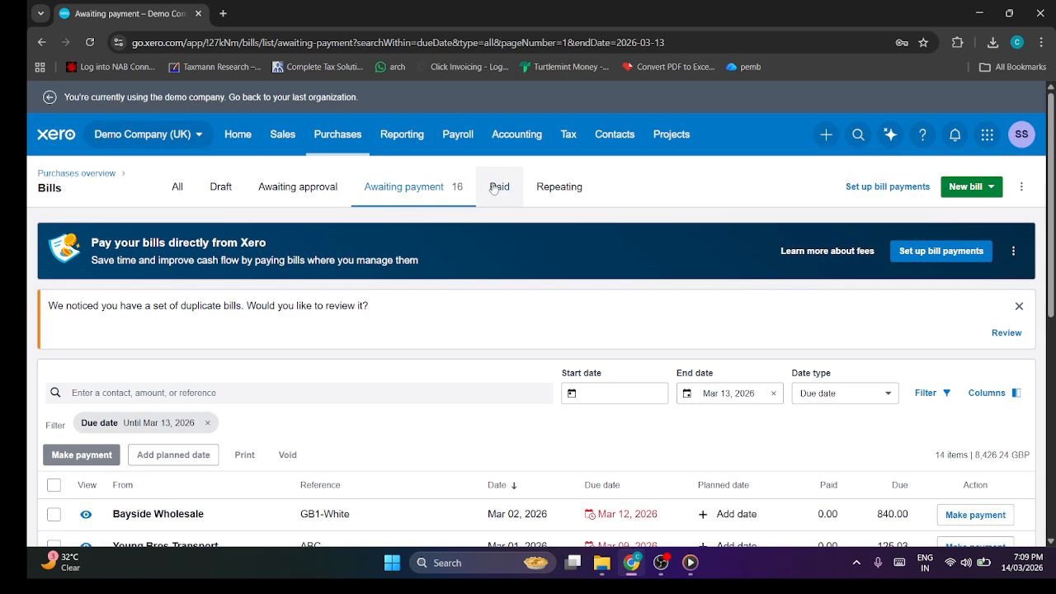
Go back to the homepage and check the overdue amounts under Invoices owed to you and Bills to pay.
{"action": "left_click", "coordinate": [236, 141]}
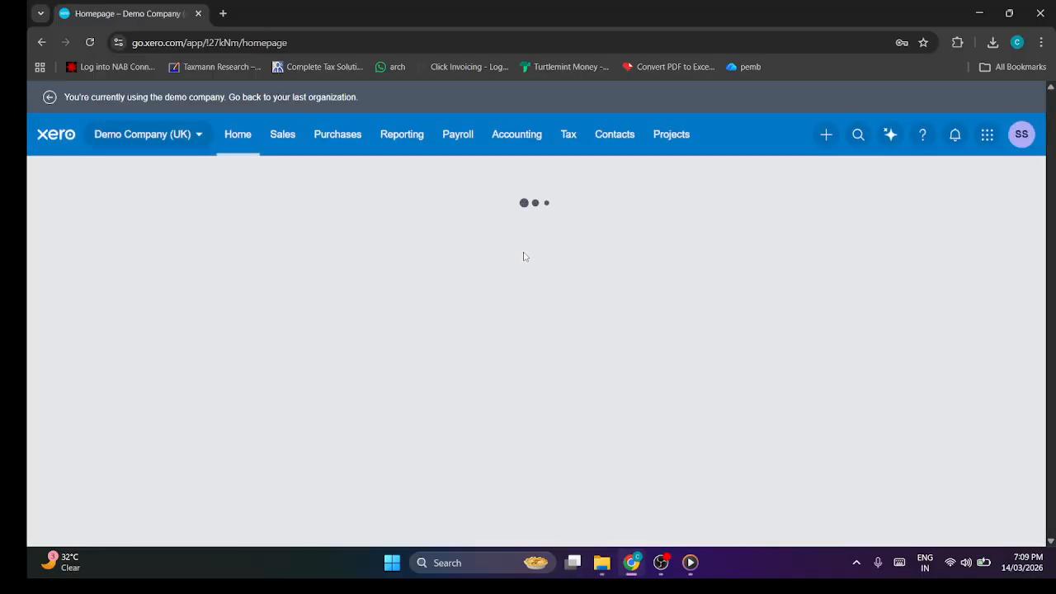
{"action": "scroll", "coordinate": [526, 260], "scroll_direction": "down", "scroll_amount": 2}
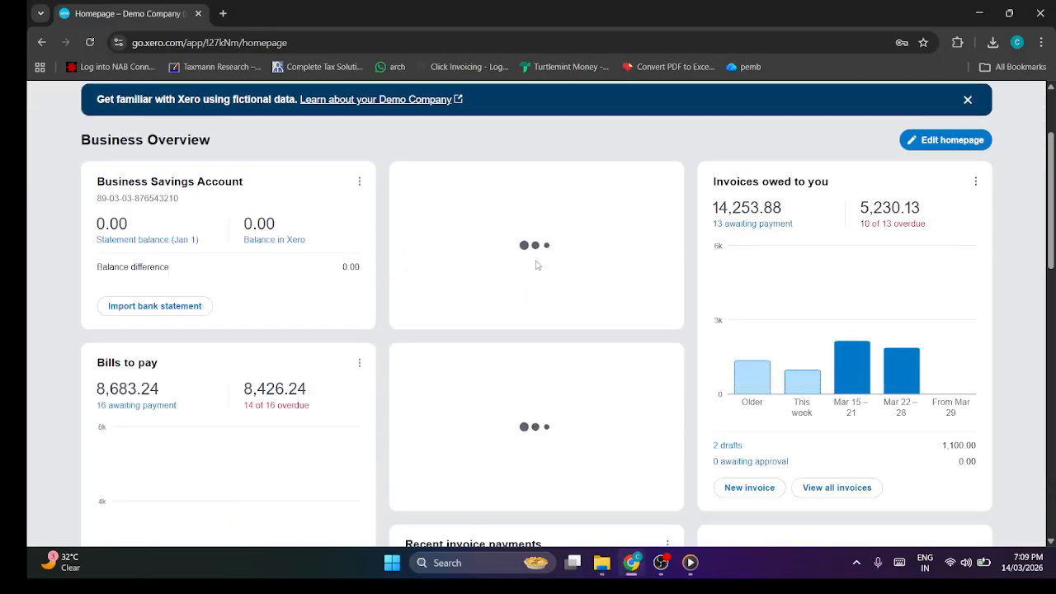
{"action": "scroll", "coordinate": [535, 265], "scroll_direction": "down", "scroll_amount": 1}
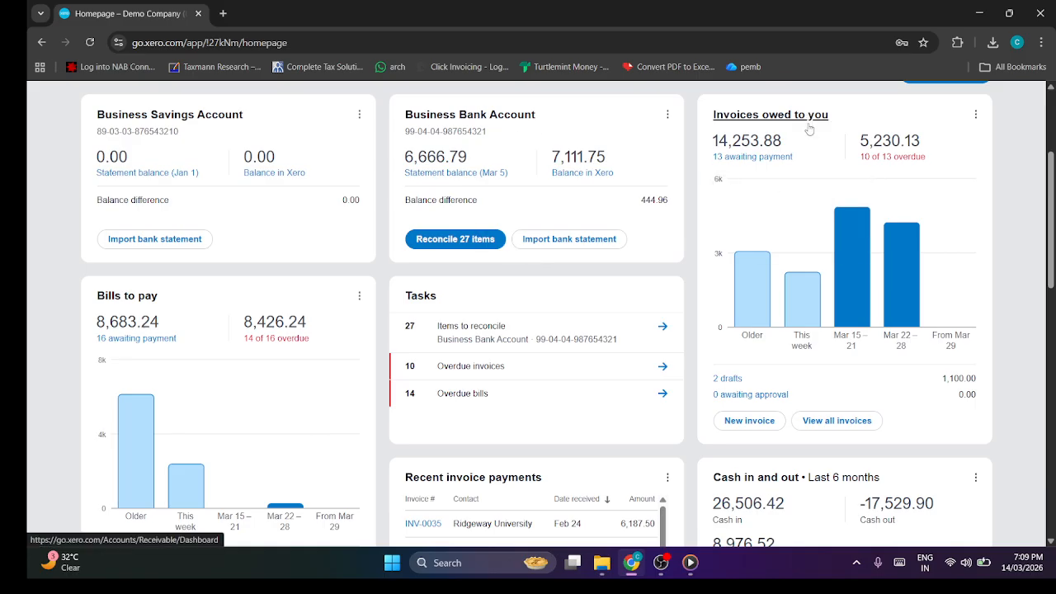
{"action": "left_click_drag", "start_coordinate": [919, 140], "coordinate": [856, 138]}
{"action": "scroll", "coordinate": [856, 138], "scroll_direction": "down", "scroll_amount": 2}
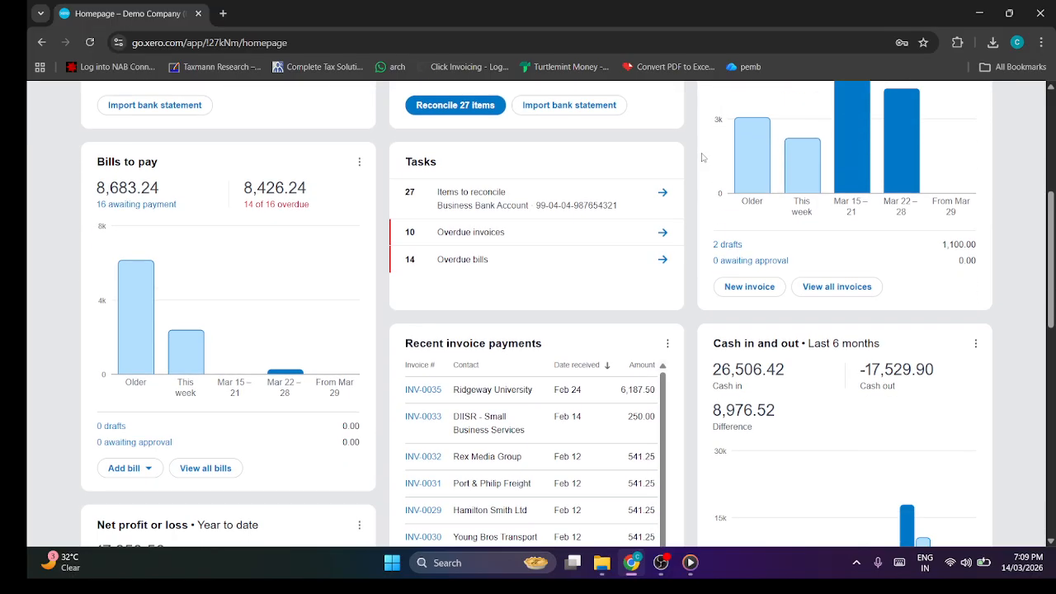
{"action": "left_click_drag", "start_coordinate": [244, 188], "coordinate": [312, 188]}
Examine the year-to-date Net profit or loss card with its income and expenses bars.
{"action": "scroll", "coordinate": [275, 196], "scroll_direction": "down", "scroll_amount": 4}
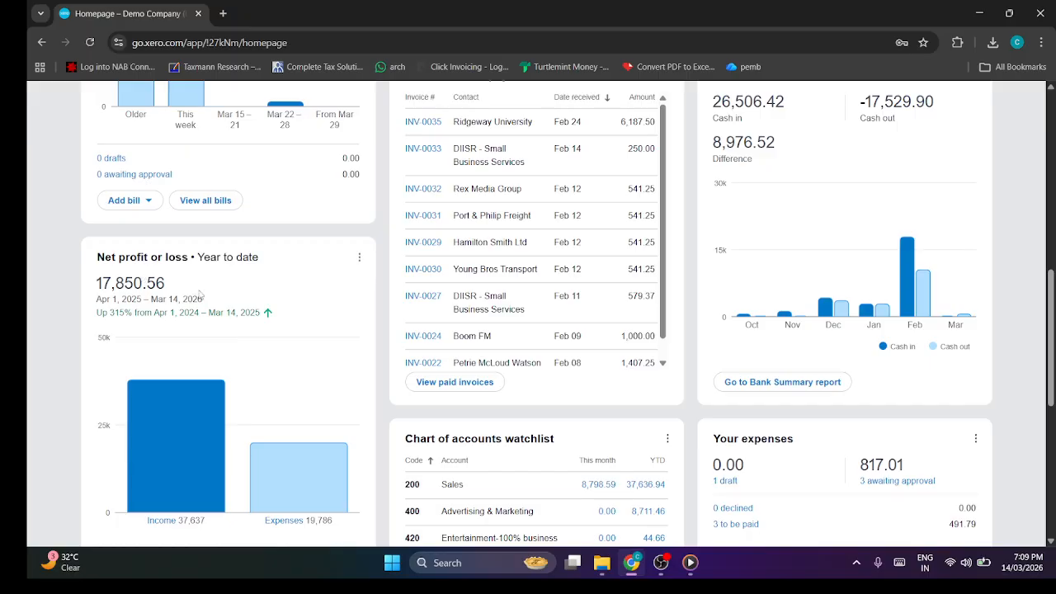
{"action": "scroll", "coordinate": [224, 287], "scroll_direction": "down", "scroll_amount": 1}
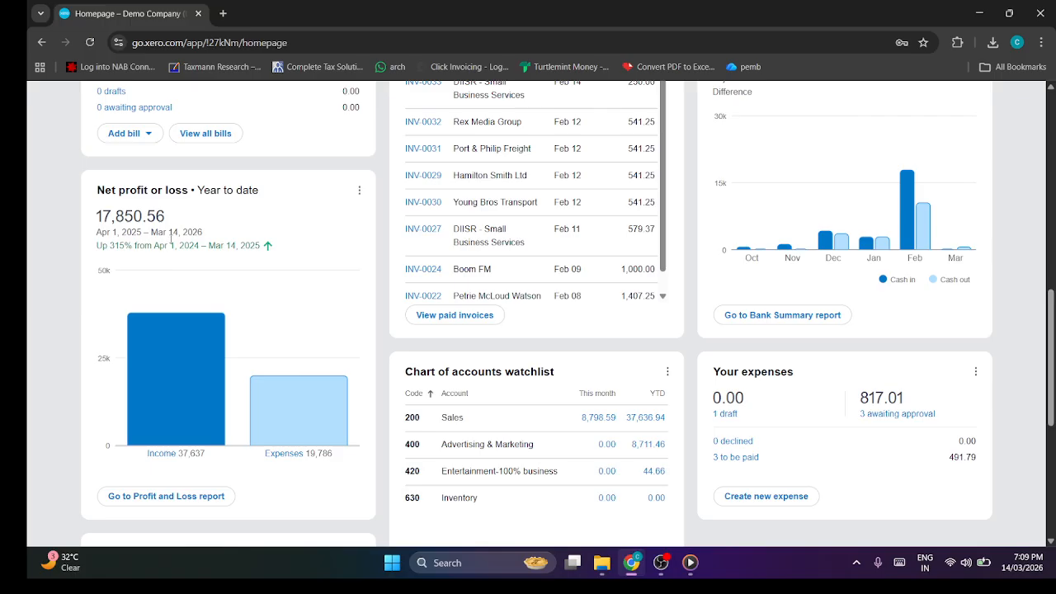
{"action": "scroll", "coordinate": [303, 220], "scroll_direction": "down", "scroll_amount": 1}
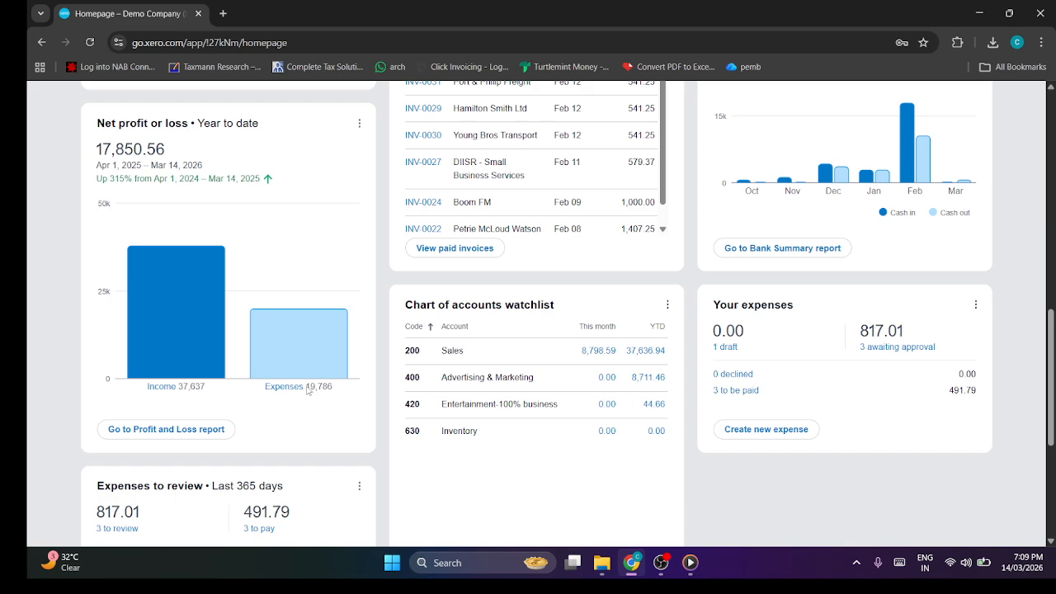
Open the Profit and Loss report, examine its turnover, cost of sales and administrative costs, and return to the homepage.
{"action": "left_click", "coordinate": [190, 430]}
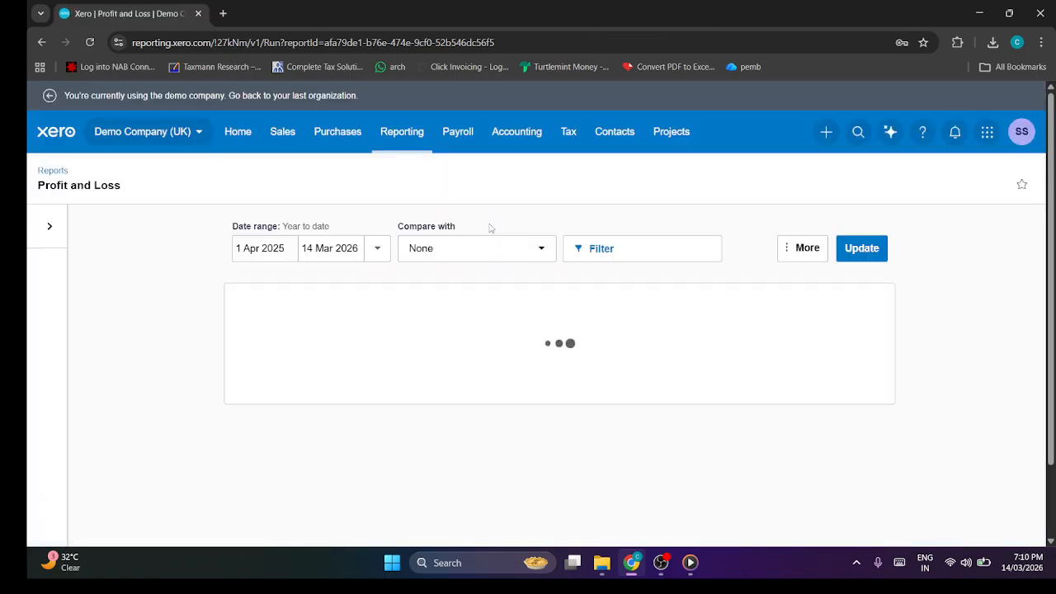
{"action": "scroll", "coordinate": [506, 278], "scroll_direction": "down", "scroll_amount": 4}
{"action": "scroll", "coordinate": [507, 278], "scroll_direction": "up", "scroll_amount": 3}
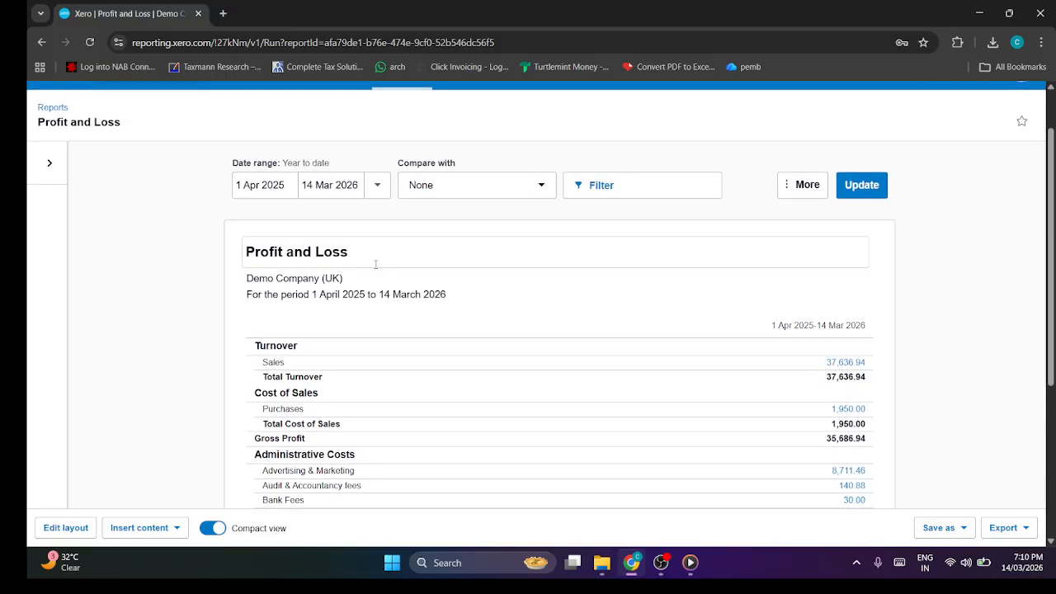
{"action": "scroll", "coordinate": [512, 305], "scroll_direction": "down", "scroll_amount": 2}
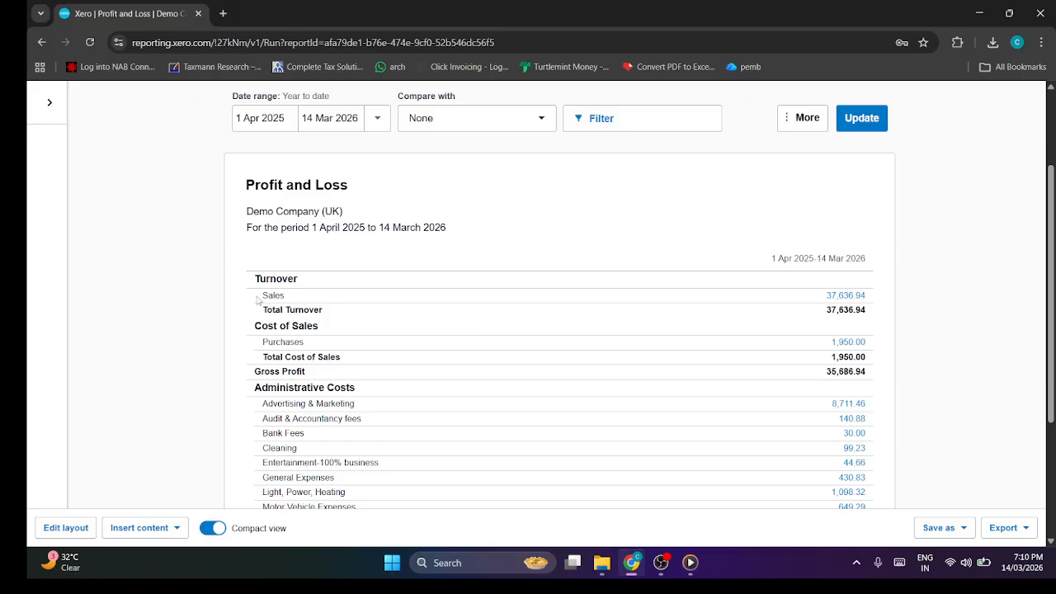
{"action": "scroll", "coordinate": [512, 288], "scroll_direction": "down", "scroll_amount": 1}
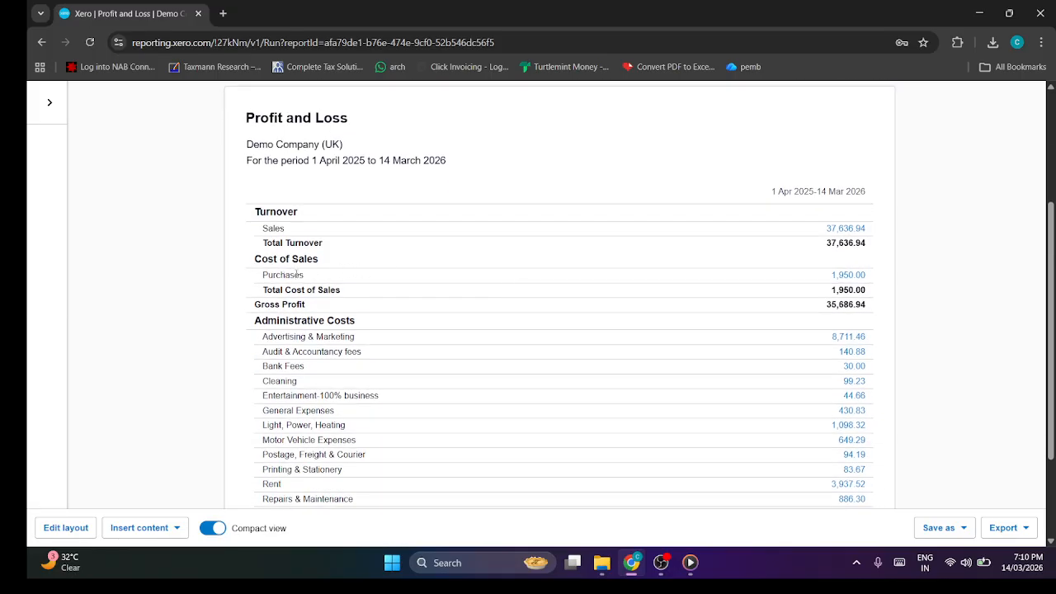
{"action": "scroll", "coordinate": [421, 330], "scroll_direction": "down", "scroll_amount": 1}
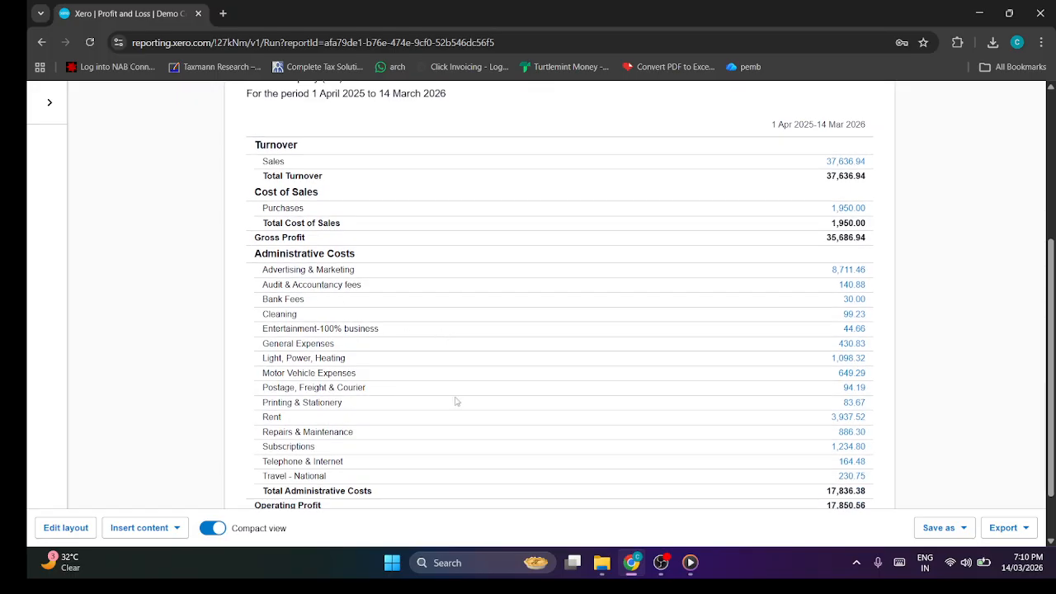
{"action": "scroll", "coordinate": [740, 299], "scroll_direction": "down", "scroll_amount": 1}
{"action": "scroll", "coordinate": [797, 306], "scroll_direction": "up", "scroll_amount": 3}
{"action": "scroll", "coordinate": [796, 309], "scroll_direction": "down", "scroll_amount": 1}
{"action": "scroll", "coordinate": [796, 310], "scroll_direction": "up", "scroll_amount": 3}
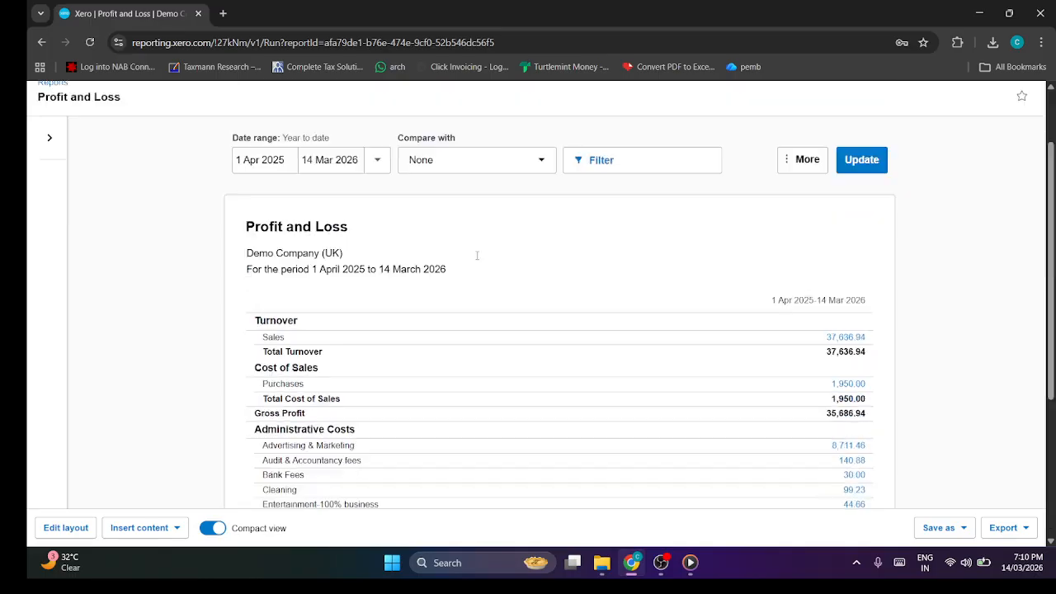
{"action": "left_click", "coordinate": [42, 46]}
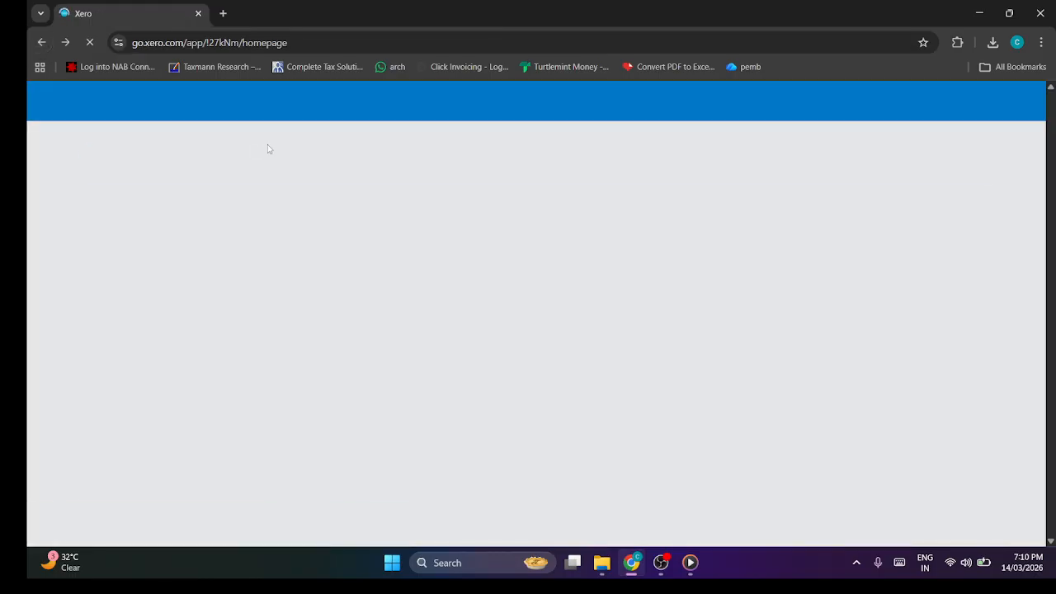
Find the Expenses to review card on the homepage and open its list of expenses awaiting approval.
{"action": "scroll", "coordinate": [493, 285], "scroll_direction": "down", "scroll_amount": 5}
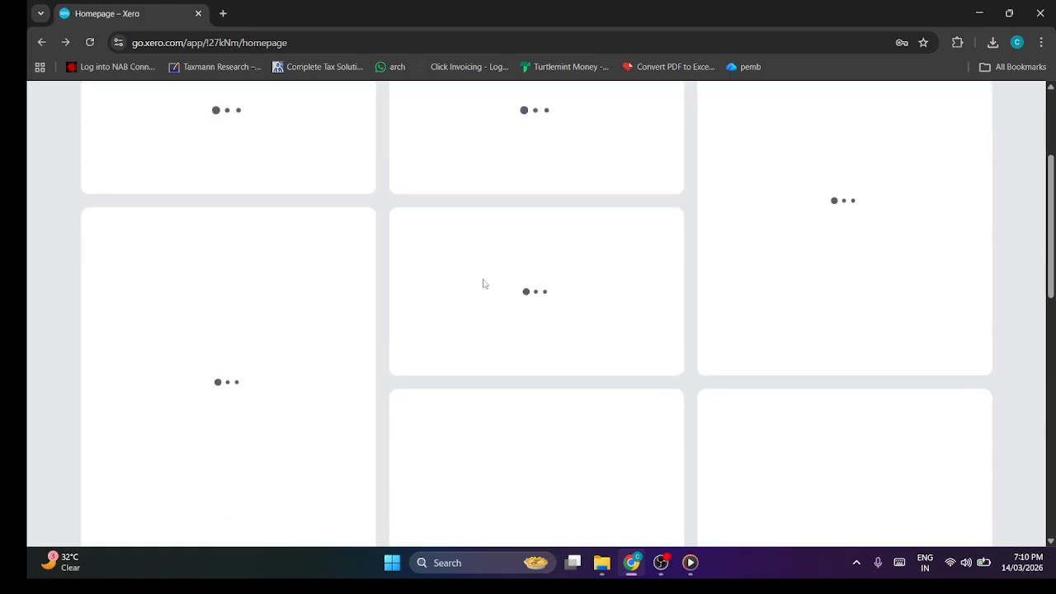
{"action": "scroll", "coordinate": [469, 261], "scroll_direction": "up", "scroll_amount": 3}
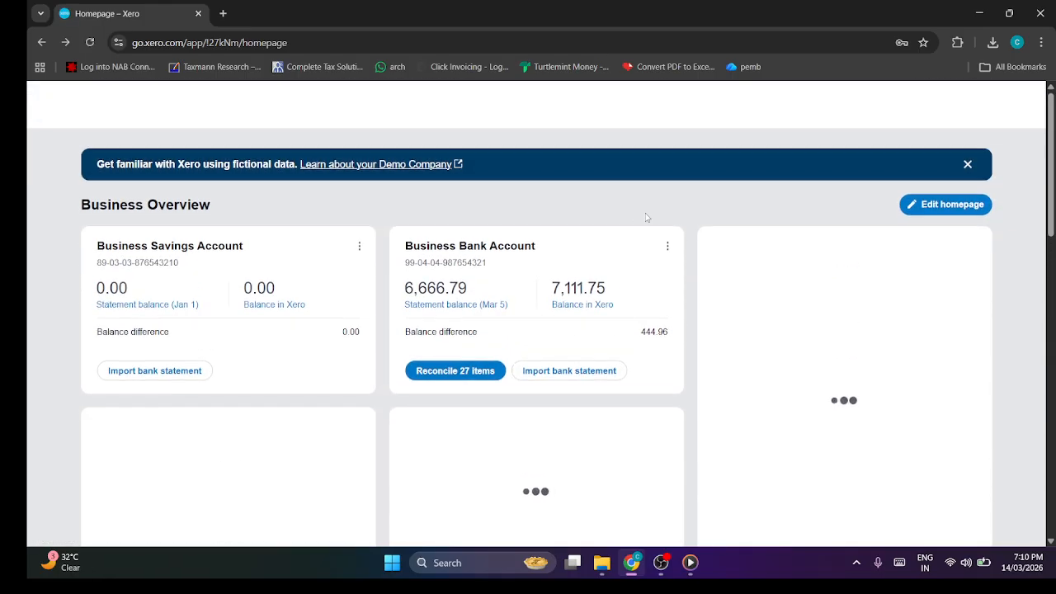
{"action": "scroll", "coordinate": [646, 217], "scroll_direction": "down", "scroll_amount": 5}
{"action": "scroll", "coordinate": [627, 227], "scroll_direction": "down", "scroll_amount": 4}
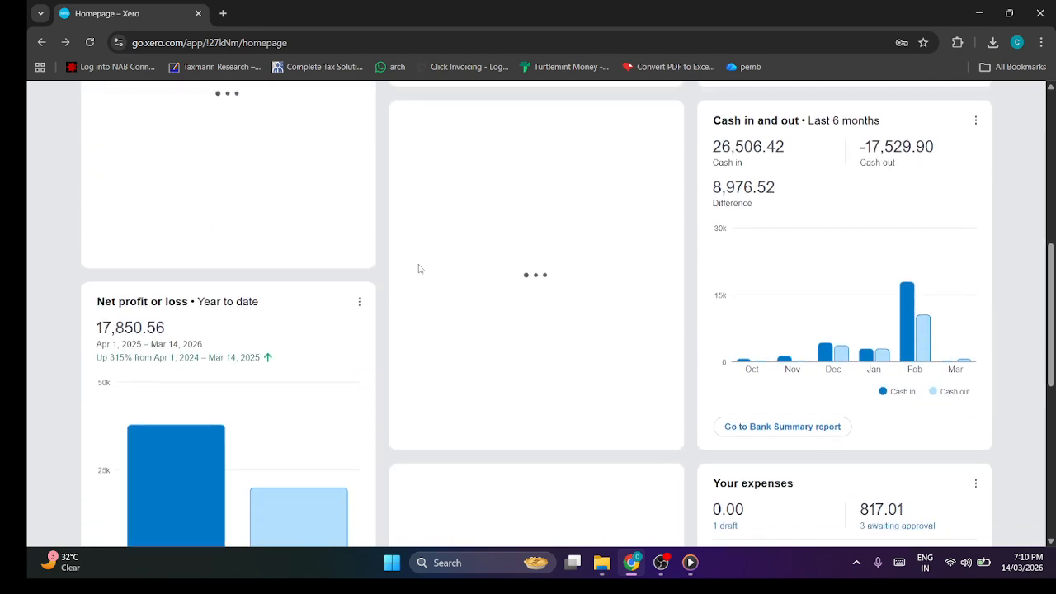
{"action": "scroll", "coordinate": [250, 267], "scroll_direction": "down", "scroll_amount": 3}
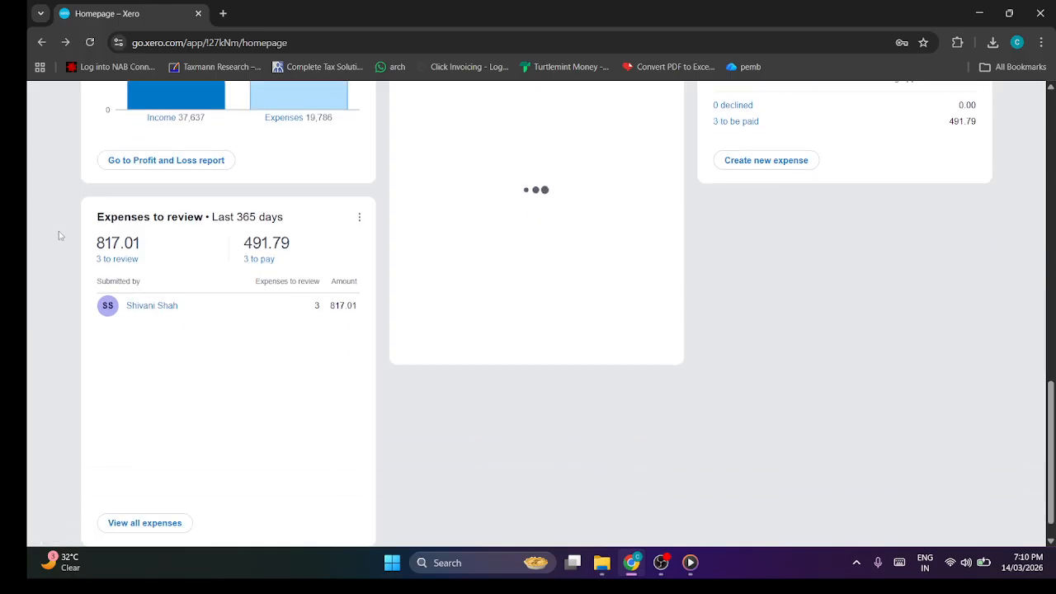
{"action": "left_click", "coordinate": [164, 219]}
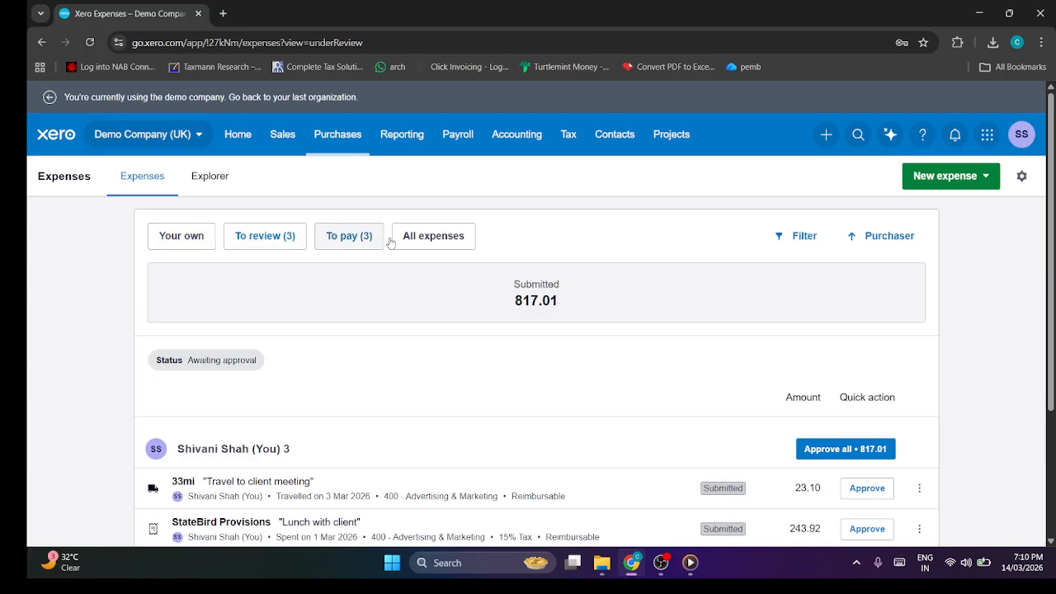
Start a new expense claim with a purchase amount of GBP 15.00 and the description "Meeting".
{"action": "left_click", "coordinate": [957, 181]}
{"action": "left_click", "coordinate": [957, 213]}
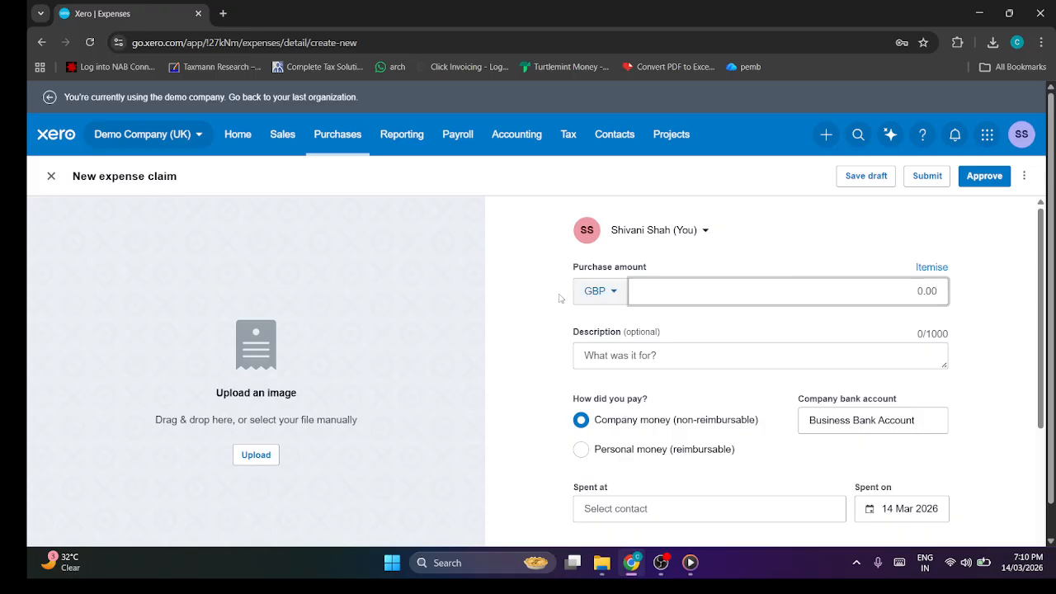
{"action": "scroll", "coordinate": [752, 254], "scroll_direction": "down", "scroll_amount": 1}
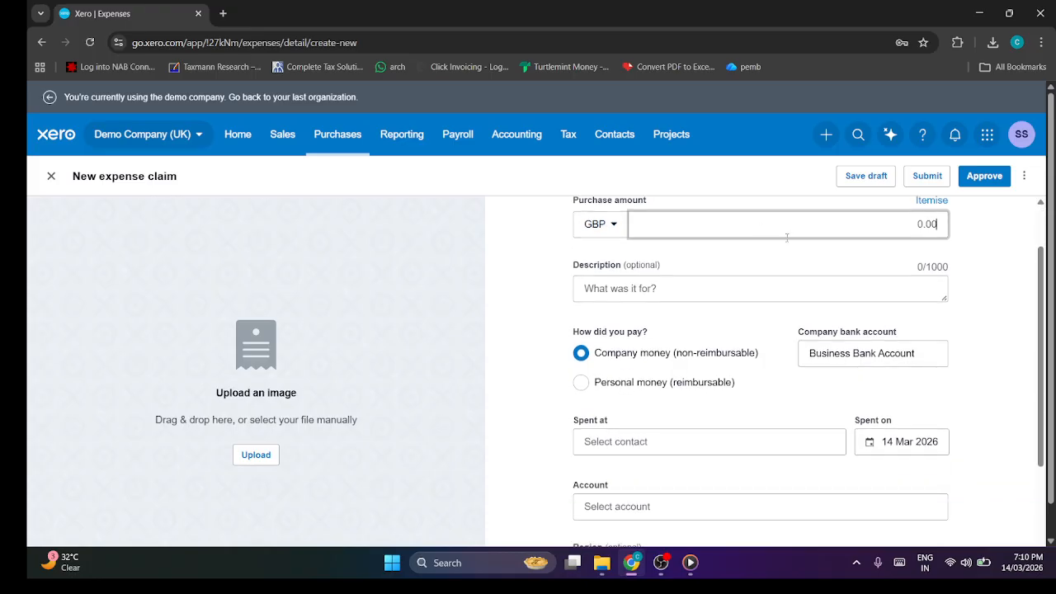
{"action": "type", "text": "15"}
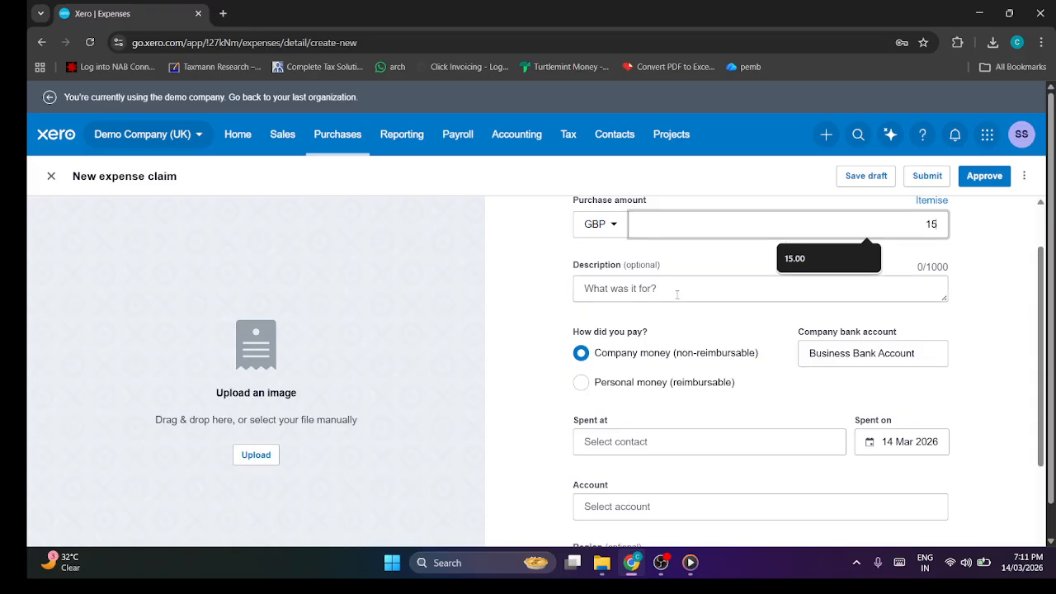
{"action": "left_click", "coordinate": [677, 295]}
{"action": "type", "text": "Meeting"}
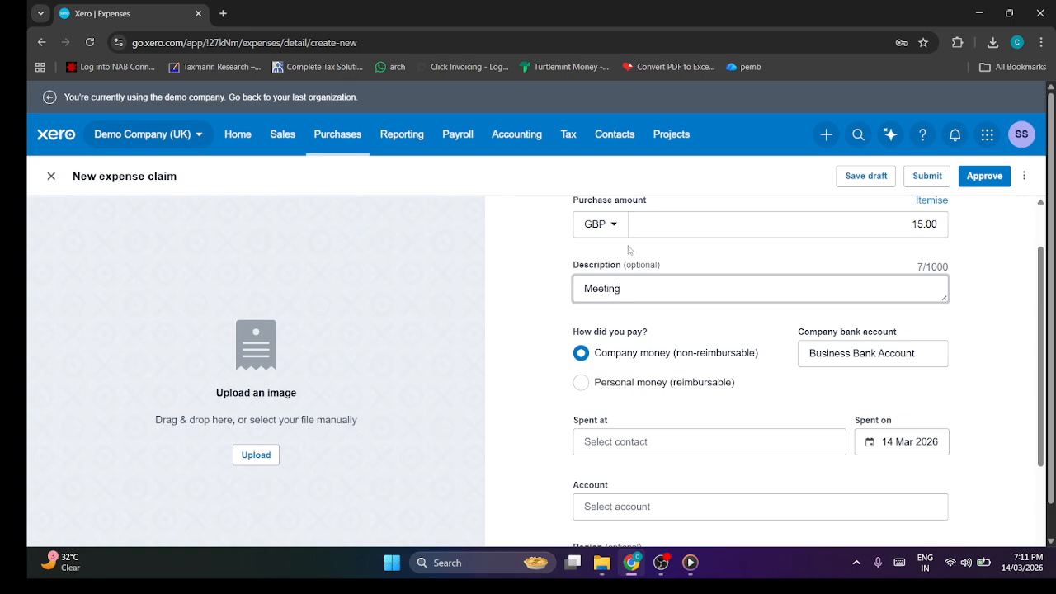
{"action": "scroll", "coordinate": [631, 254], "scroll_direction": "down", "scroll_amount": 1}
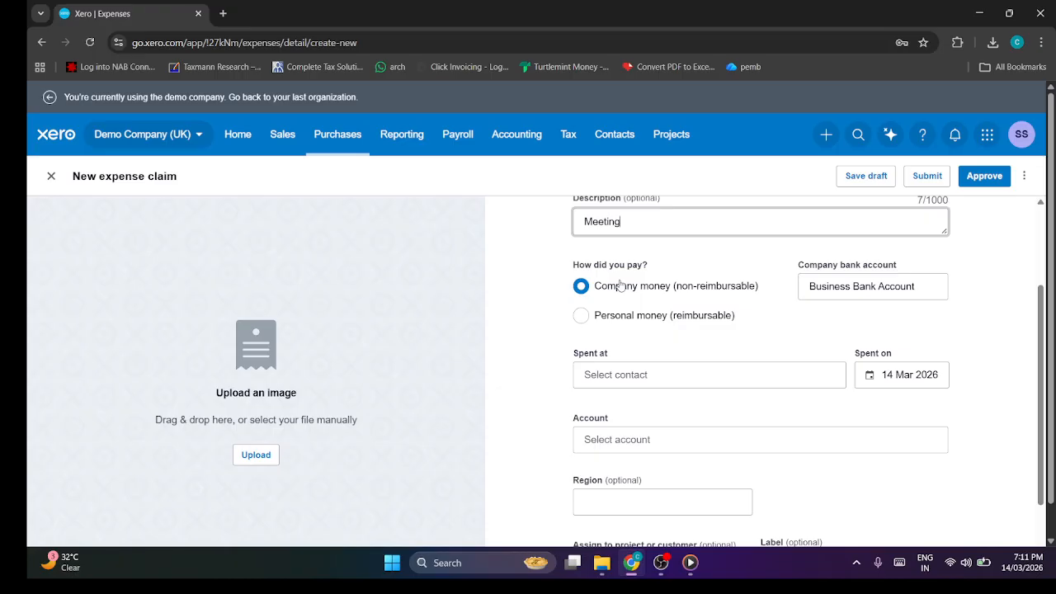
Mark the claim as paid with personal money (reimbursable) and enter "Meeting" as where it was spent.
{"action": "left_click", "coordinate": [825, 282]}
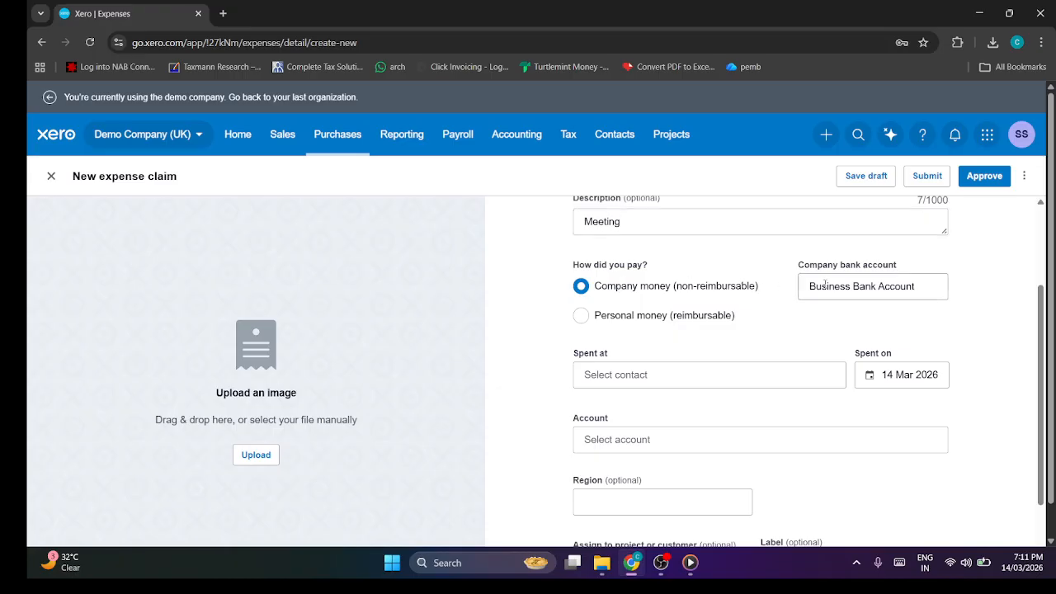
{"action": "double_click", "coordinate": [930, 284]}
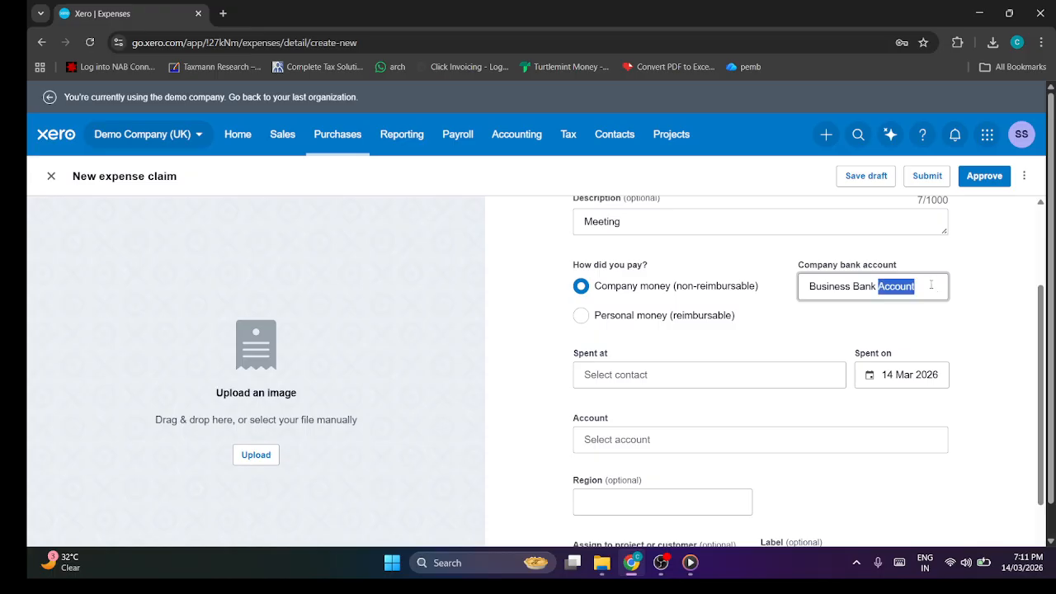
{"action": "left_click", "coordinate": [870, 281]}
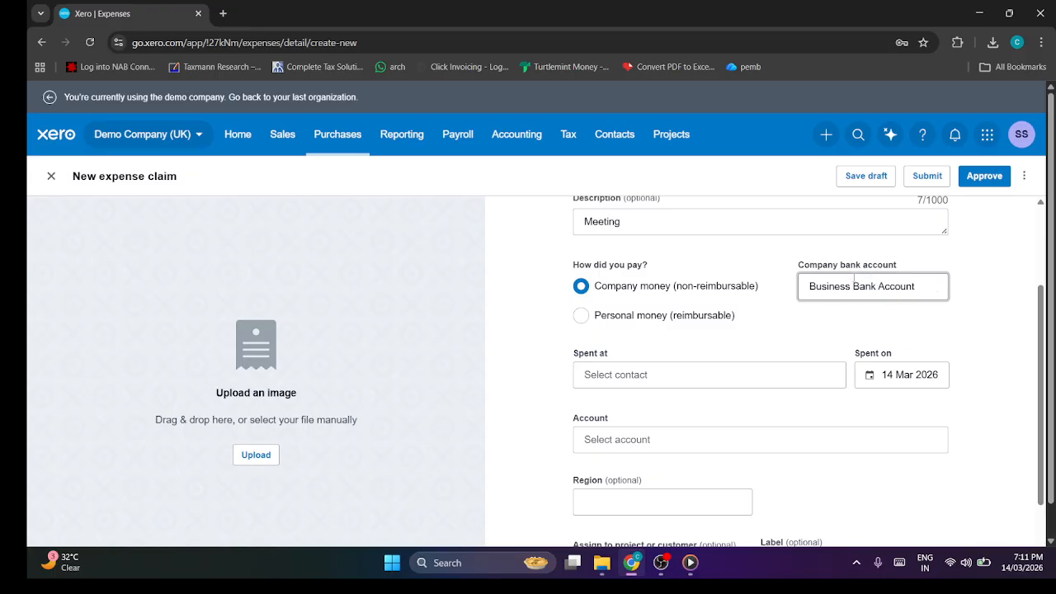
{"action": "left_click", "coordinate": [581, 316]}
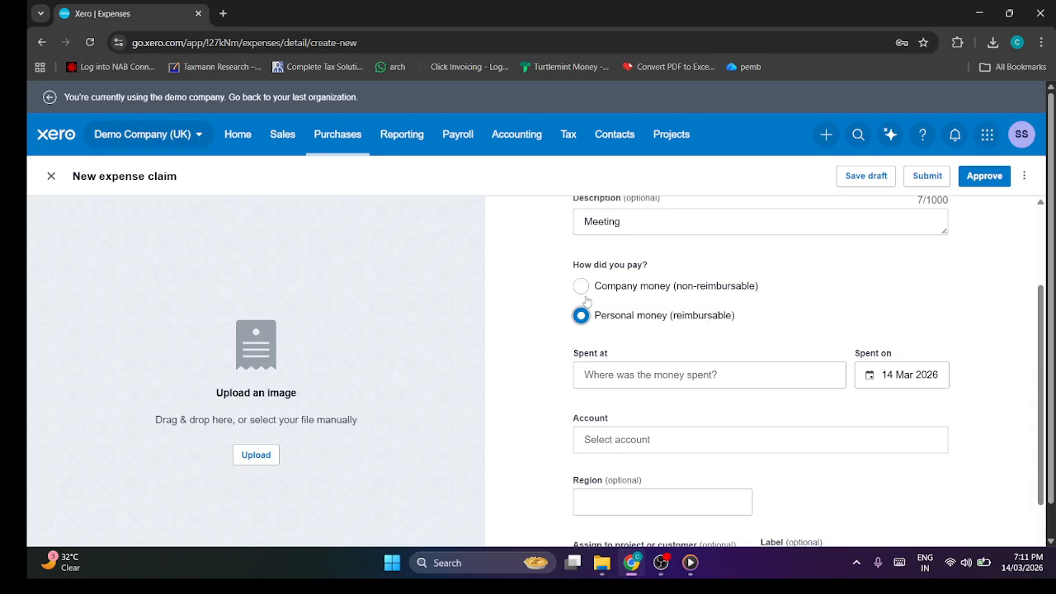
{"action": "key", "text": "Tab"}
{"action": "type", "text": "gv"}
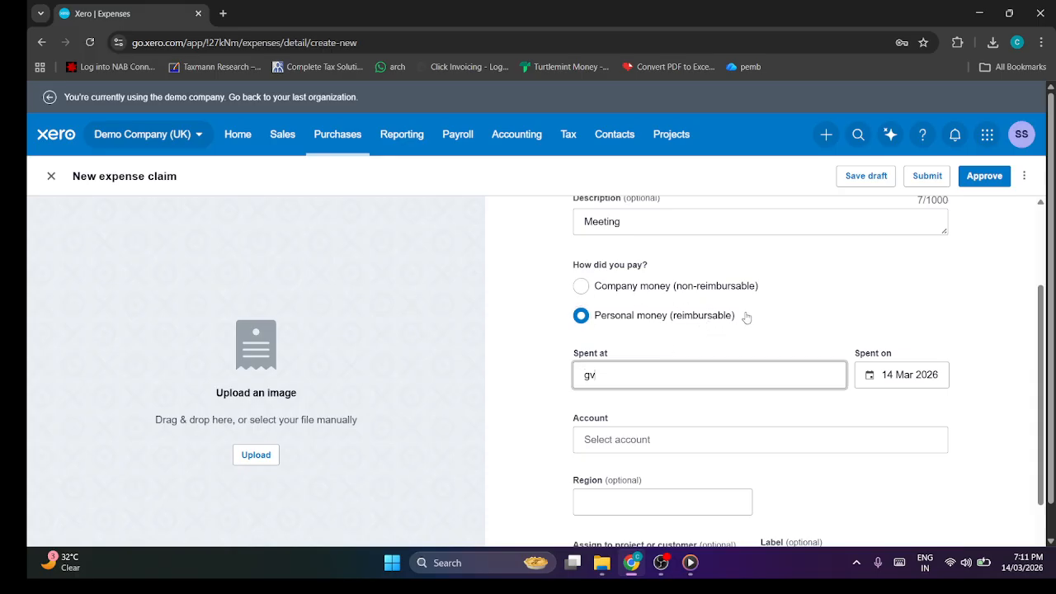
{"action": "key", "text": "BackSpace"}
{"action": "key", "text": "BackSpace"}
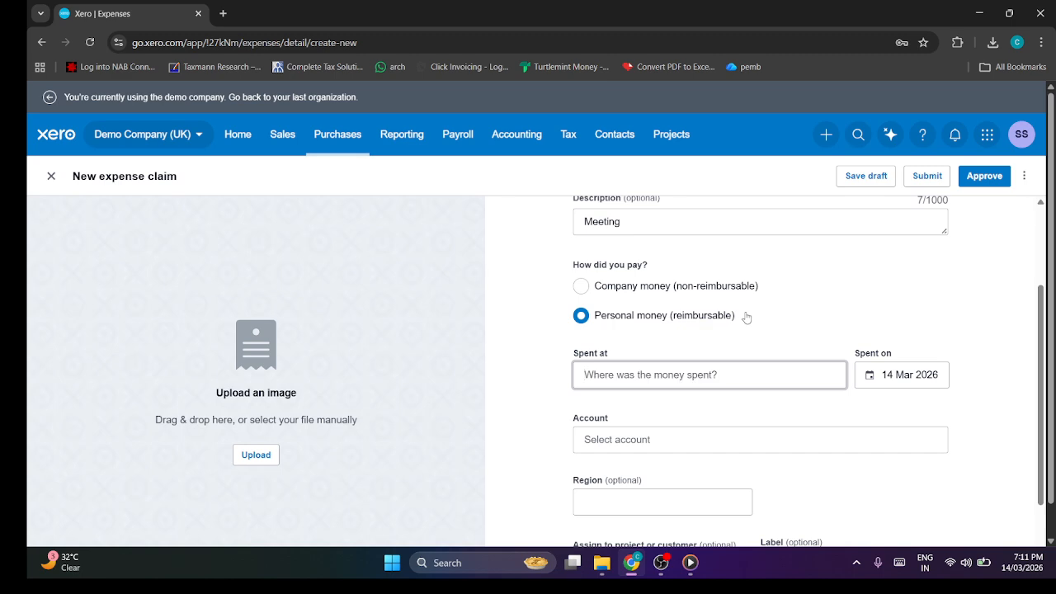
{"action": "type", "text": "Meeting"}
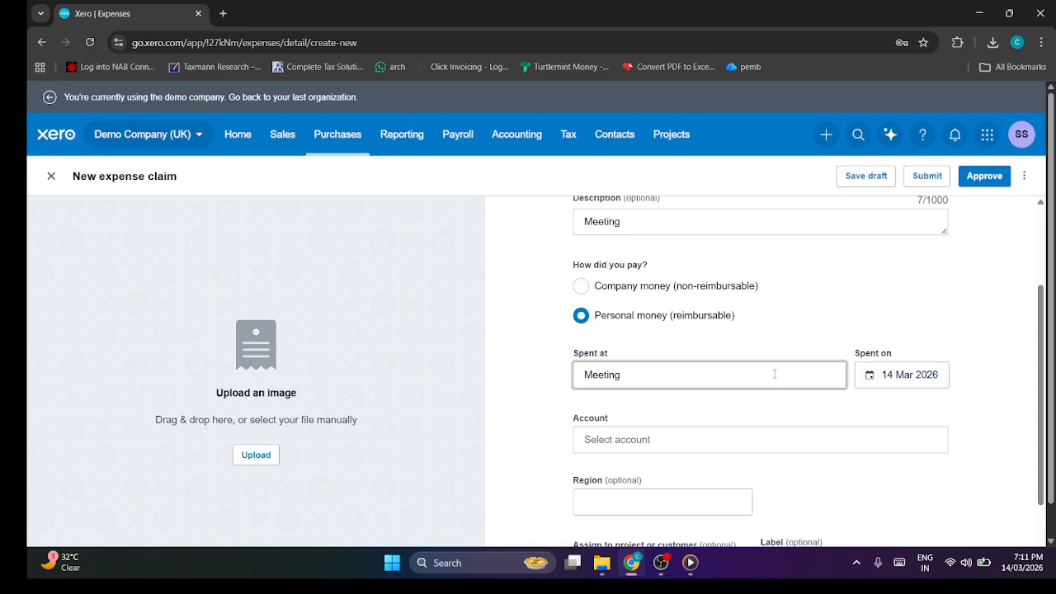
Assign the expense claim to the account 429 - General Expenses.
{"action": "scroll", "coordinate": [527, 300], "scroll_direction": "down", "scroll_amount": 2}
{"action": "left_click", "coordinate": [648, 329]}
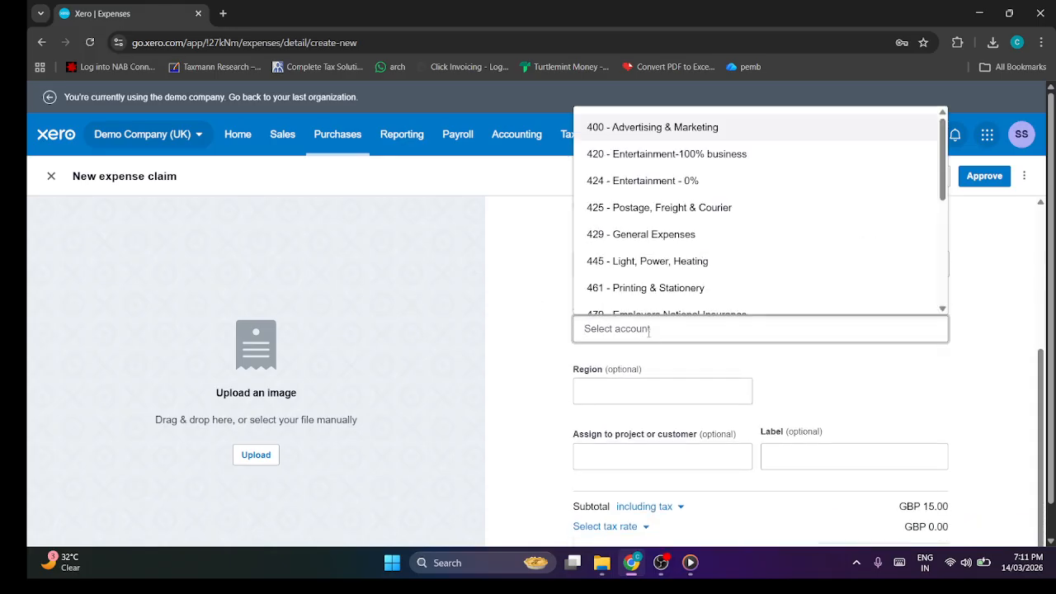
{"action": "type", "text": "gert"}
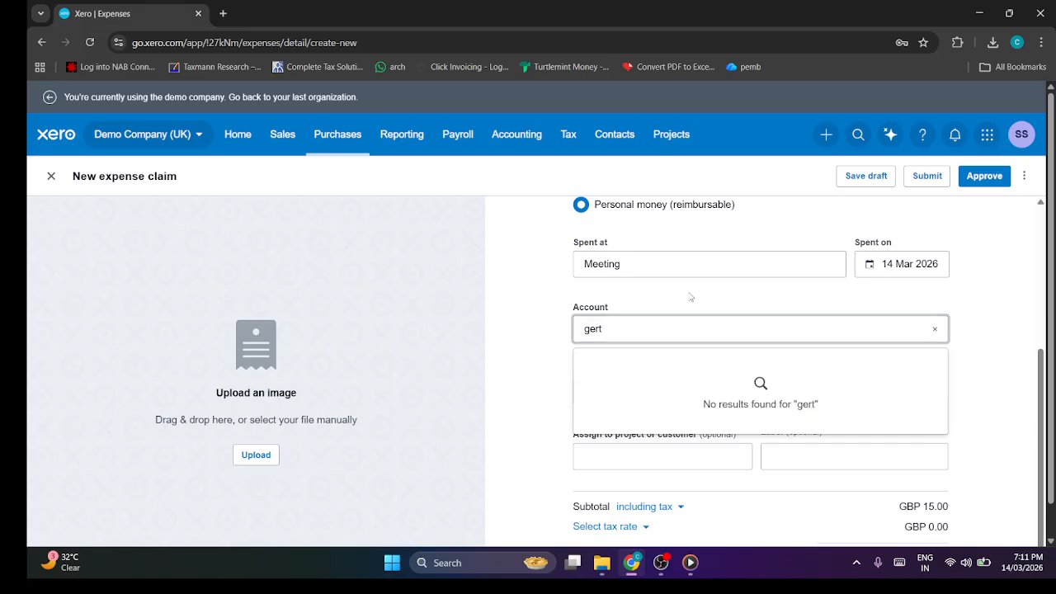
{"action": "key", "text": "BackSpace"}
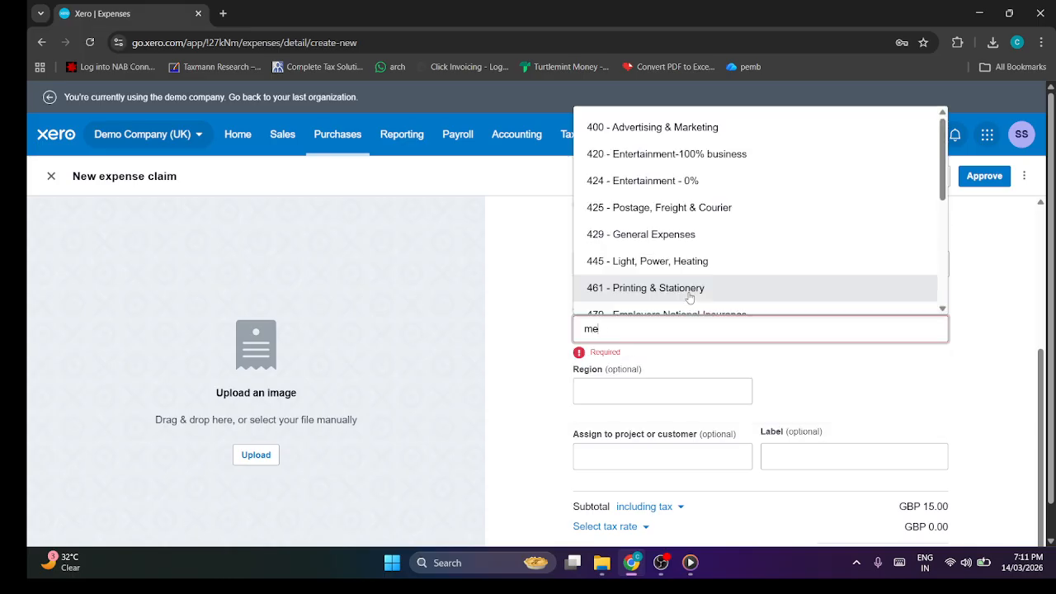
{"action": "type", "text": "genera"}
{"action": "left_click", "coordinate": [692, 360]}
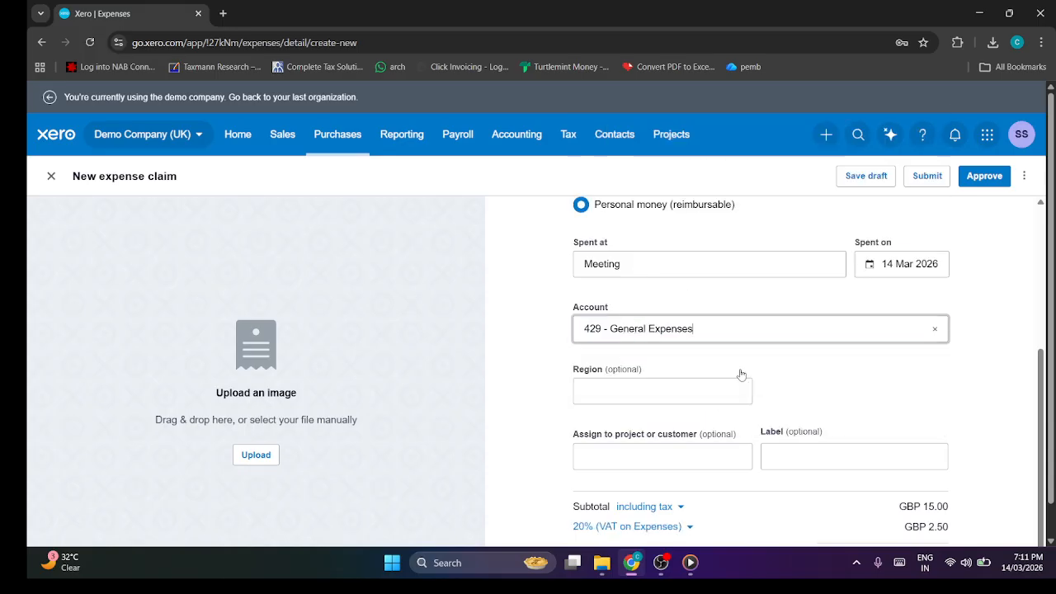
Set the claim's region to North, leaving the project or customer and the label blank.
{"action": "scroll", "coordinate": [719, 369], "scroll_direction": "down", "scroll_amount": 1}
{"action": "left_click", "coordinate": [607, 347]}
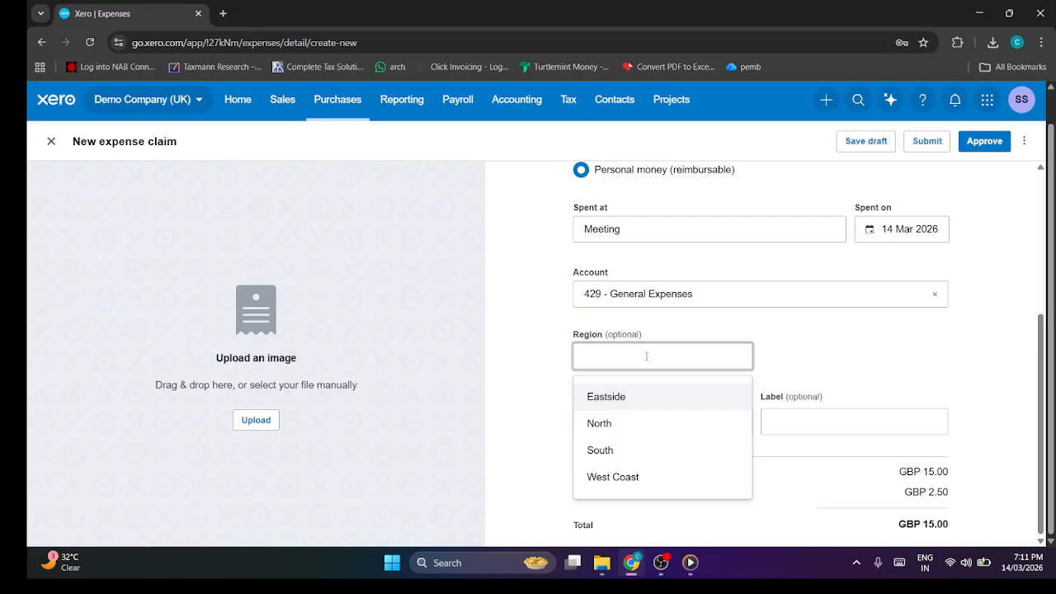
{"action": "left_click", "coordinate": [615, 427]}
{"action": "left_click", "coordinate": [661, 428]}
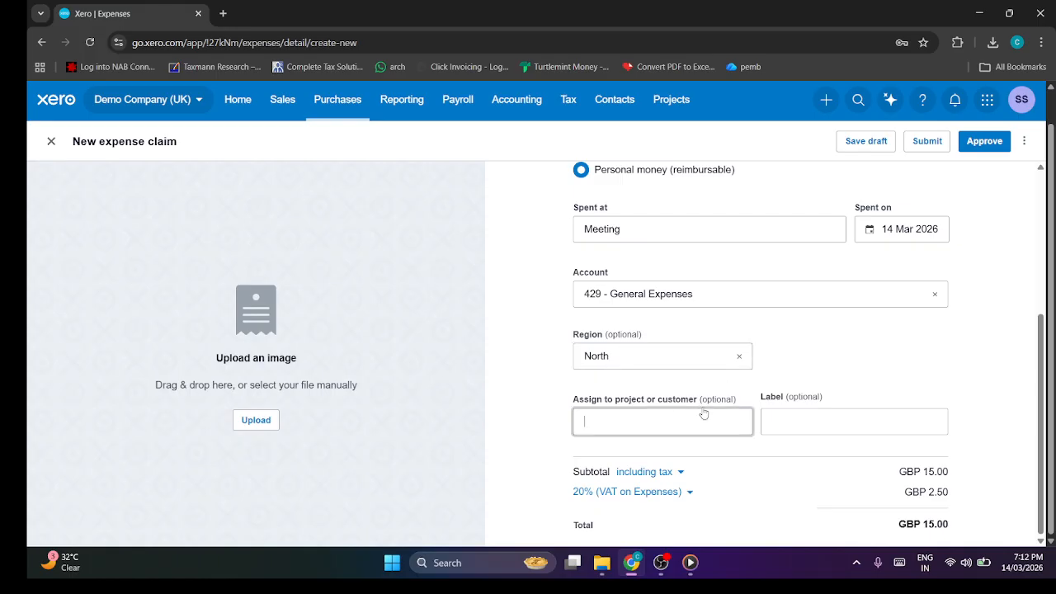
{"action": "left_click", "coordinate": [791, 415]}
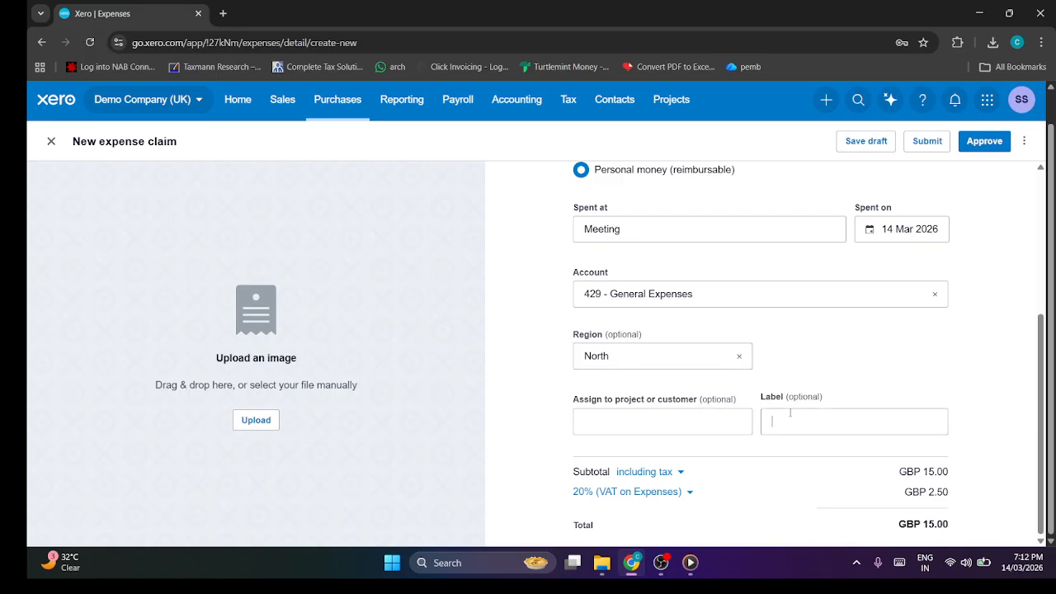
{"action": "left_click", "coordinate": [855, 345]}
Review the claim's entries and compare its subtotal, VAT and total amounts.
{"action": "scroll", "coordinate": [640, 297], "scroll_direction": "up", "scroll_amount": 1}
{"action": "scroll", "coordinate": [637, 297], "scroll_direction": "up", "scroll_amount": 2}
{"action": "scroll", "coordinate": [636, 330], "scroll_direction": "down", "scroll_amount": 3}
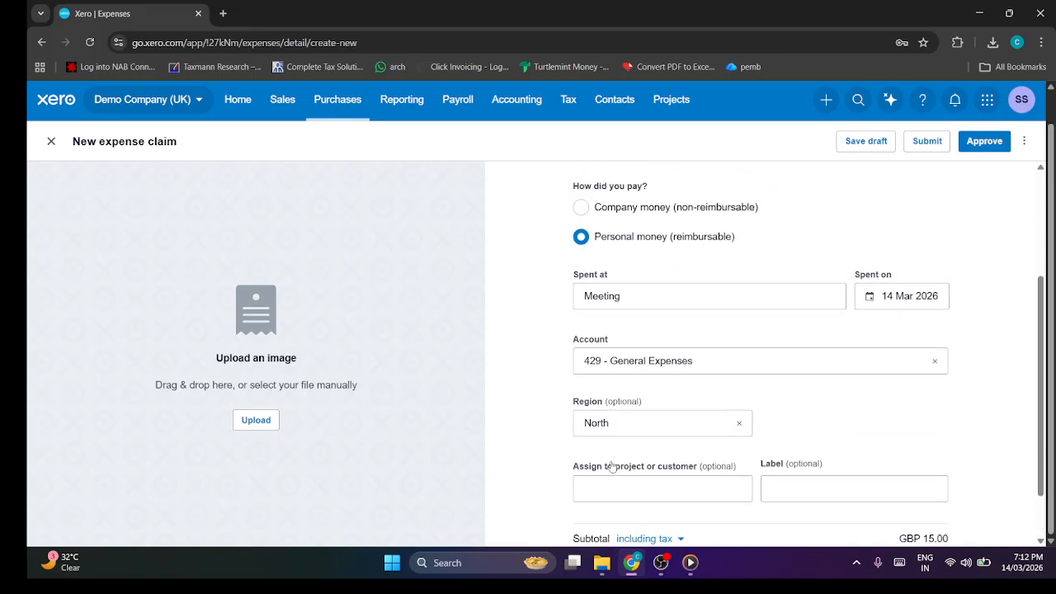
{"action": "scroll", "coordinate": [618, 429], "scroll_direction": "down", "scroll_amount": 1}
{"action": "scroll", "coordinate": [827, 401], "scroll_direction": "up", "scroll_amount": 1}
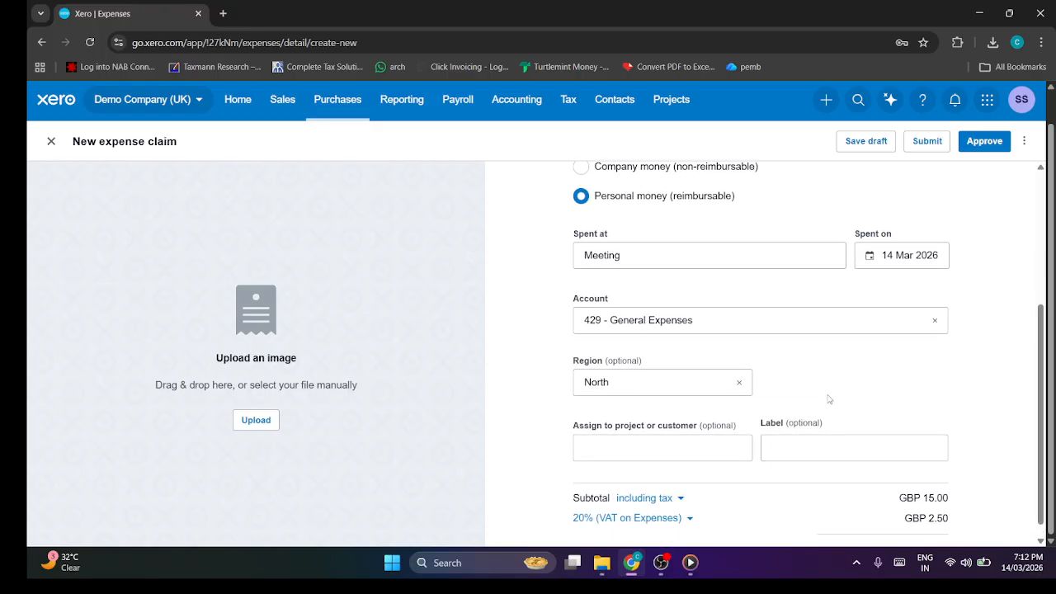
{"action": "scroll", "coordinate": [831, 379], "scroll_direction": "down", "scroll_amount": 1}
{"action": "left_click_drag", "start_coordinate": [923, 472], "coordinate": [967, 471]}
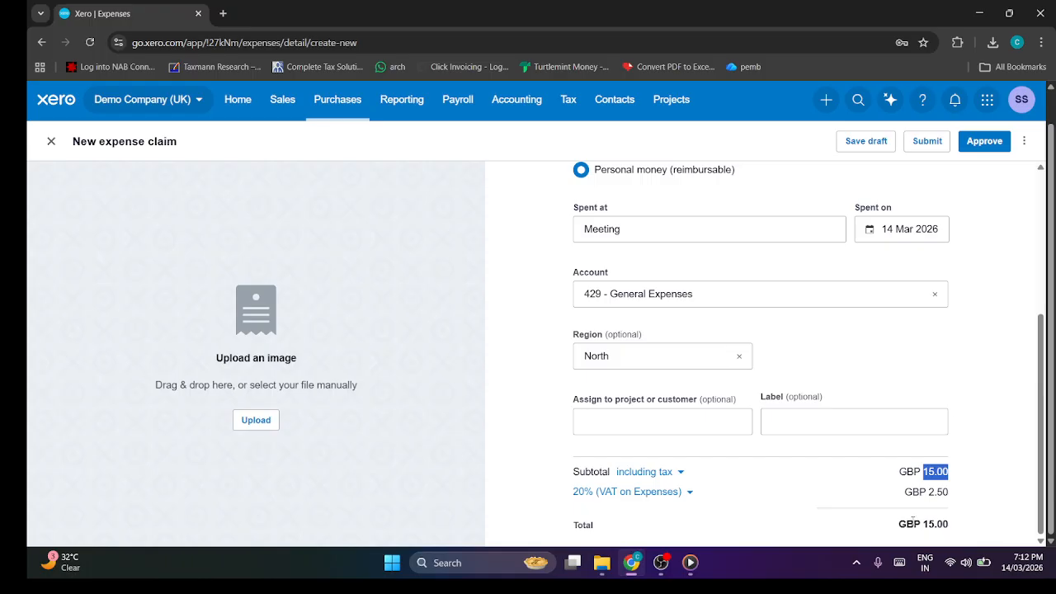
{"action": "left_click_drag", "start_coordinate": [923, 523], "coordinate": [928, 524]}
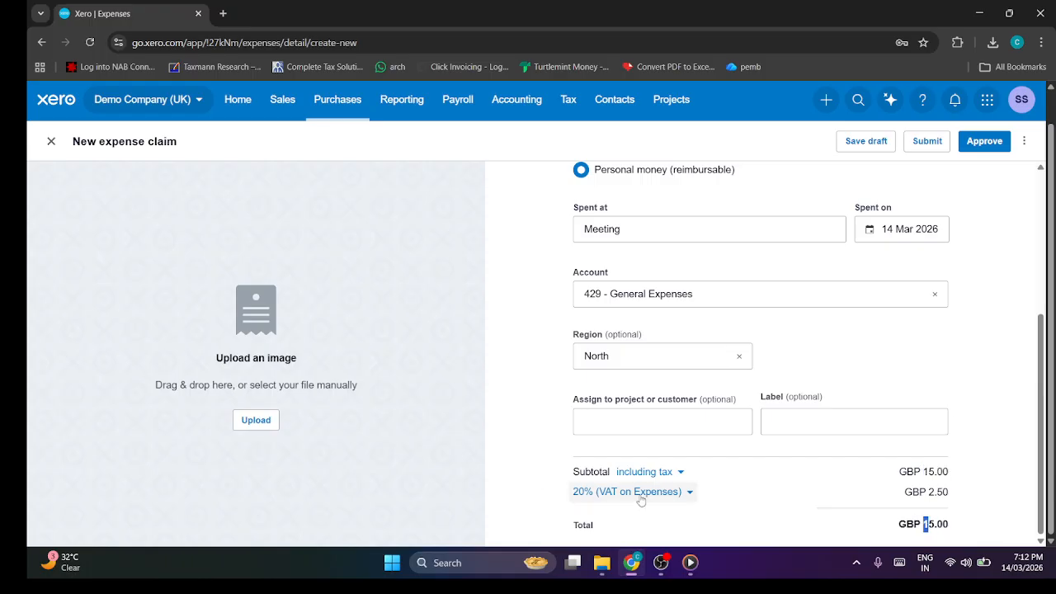
Try the claim's subtotal as excluding tax, check the amounts, and switch it back to including tax.
{"action": "left_click", "coordinate": [651, 474]}
{"action": "left_click", "coordinate": [651, 439]}
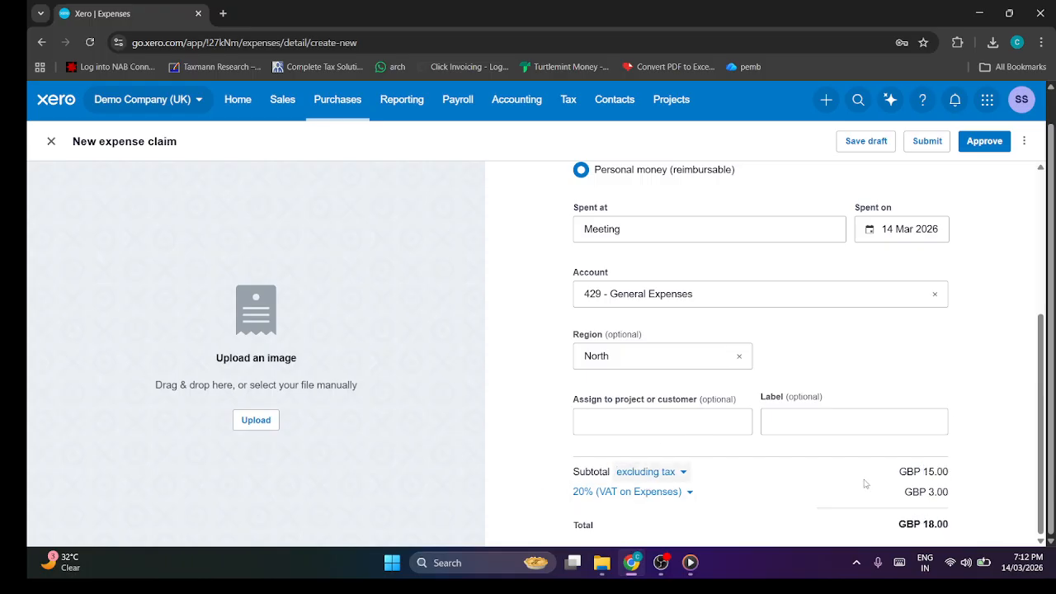
{"action": "left_click", "coordinate": [647, 471]}
{"action": "left_click", "coordinate": [654, 412]}
Submit the expense claim and find it among the expenses awaiting approval.
{"action": "scroll", "coordinate": [1017, 354], "scroll_direction": "up", "scroll_amount": 5}
{"action": "left_click", "coordinate": [921, 175]}
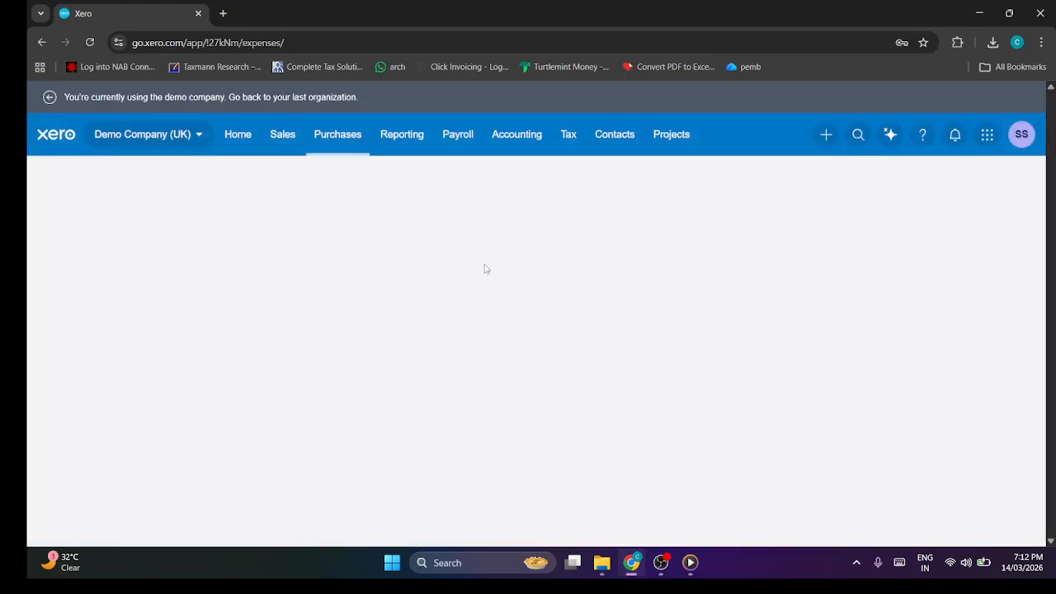
{"action": "scroll", "coordinate": [416, 314], "scroll_direction": "down", "scroll_amount": 2}
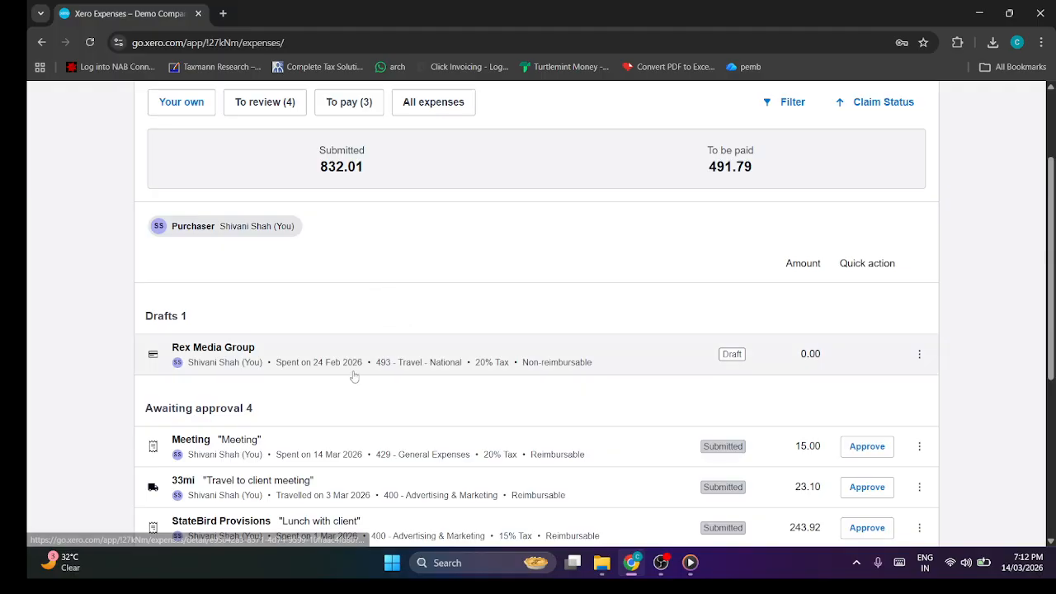
{"action": "scroll", "coordinate": [351, 367], "scroll_direction": "down", "scroll_amount": 2}
Open the submitted "Meeting" expense claim, approve it, and check the updated expenses list.
{"action": "left_click", "coordinate": [239, 308]}
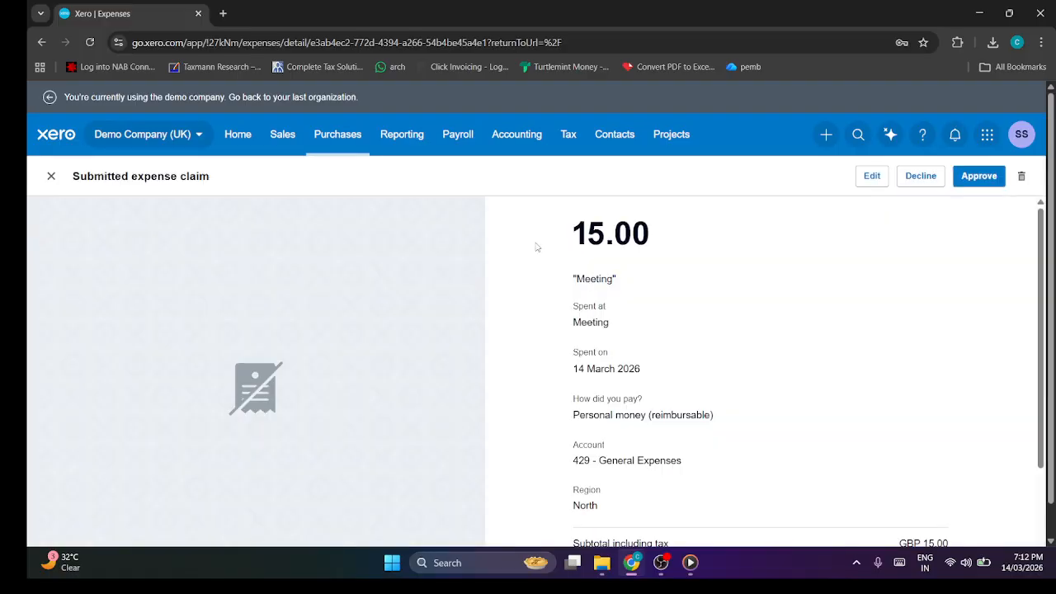
{"action": "left_click", "coordinate": [978, 176]}
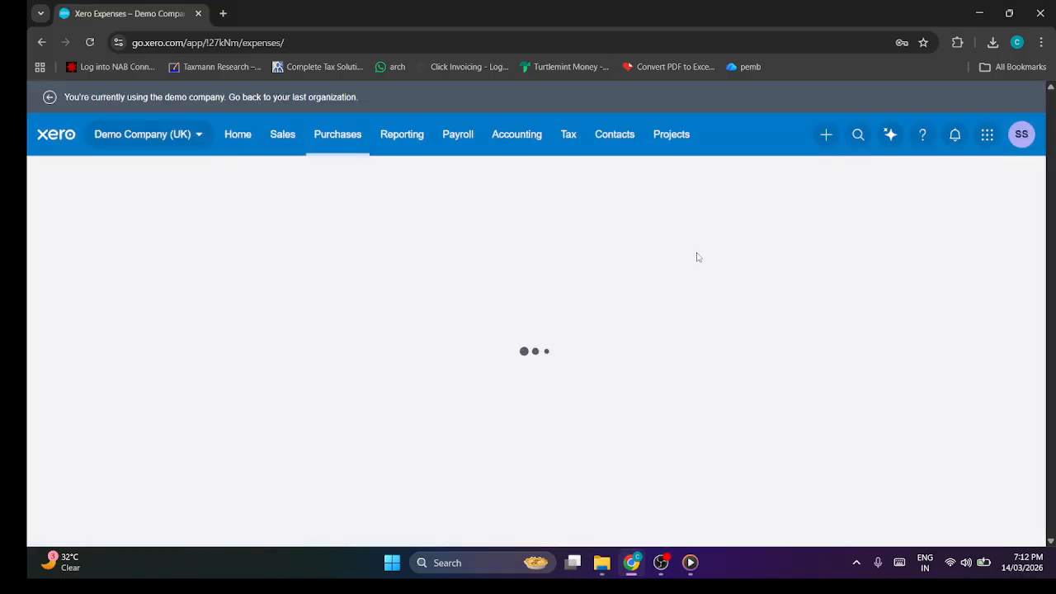
{"action": "scroll", "coordinate": [500, 304], "scroll_direction": "down", "scroll_amount": 2}
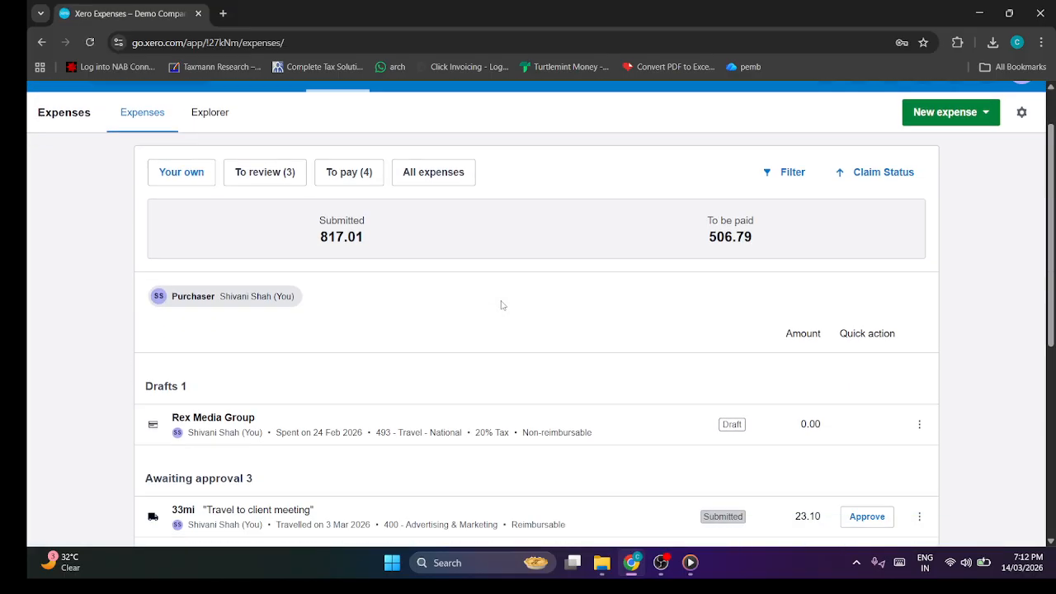
{"action": "scroll", "coordinate": [501, 305], "scroll_direction": "up", "scroll_amount": 2}
Start a new expense claim, open its receipt image upload, and close the claim without saving.
{"action": "left_click", "coordinate": [944, 175]}
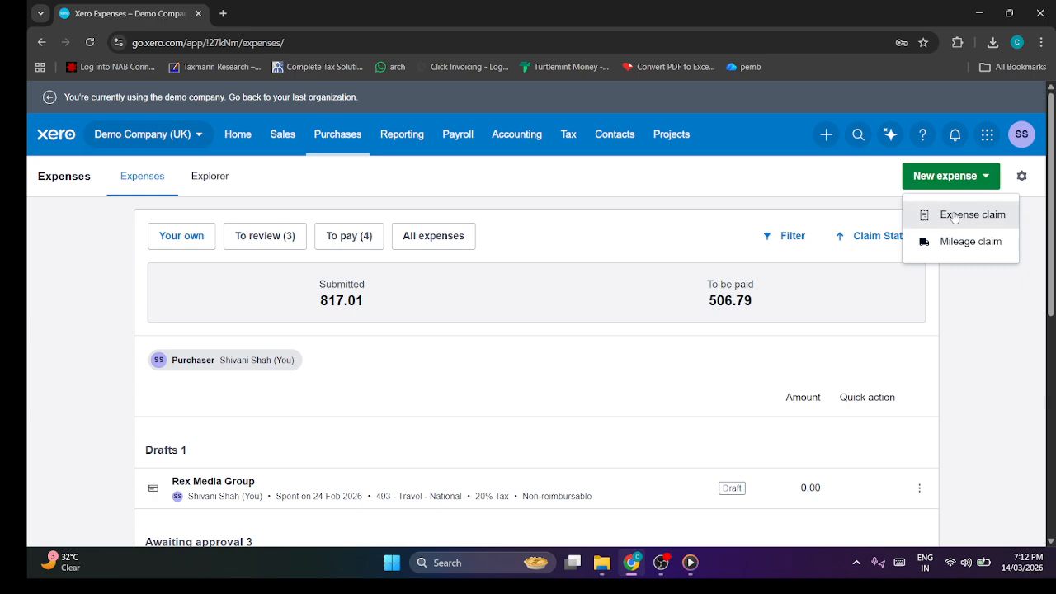
{"action": "left_click", "coordinate": [965, 212]}
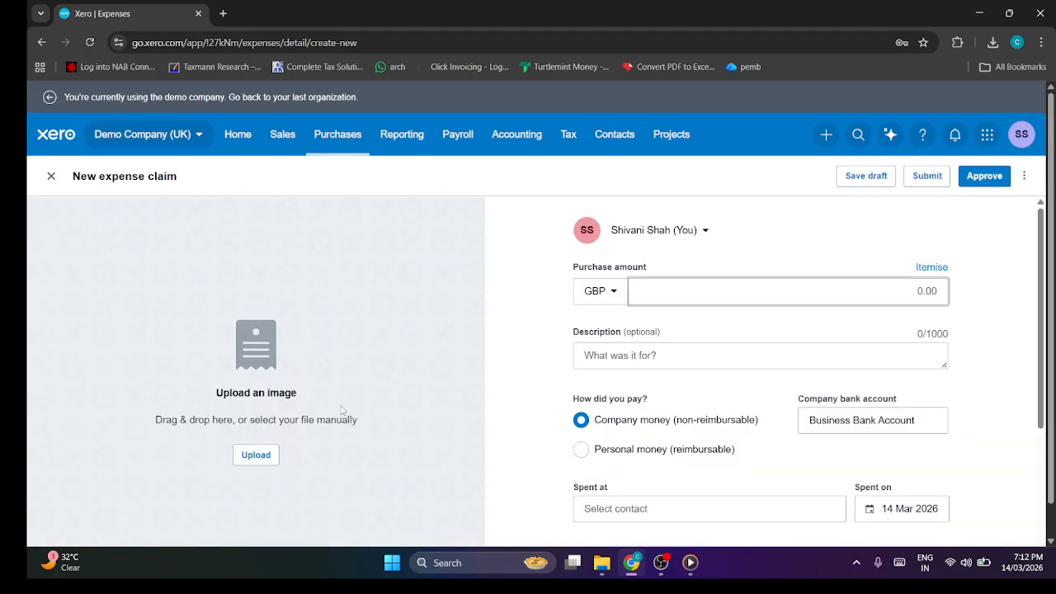
{"action": "left_click", "coordinate": [270, 457]}
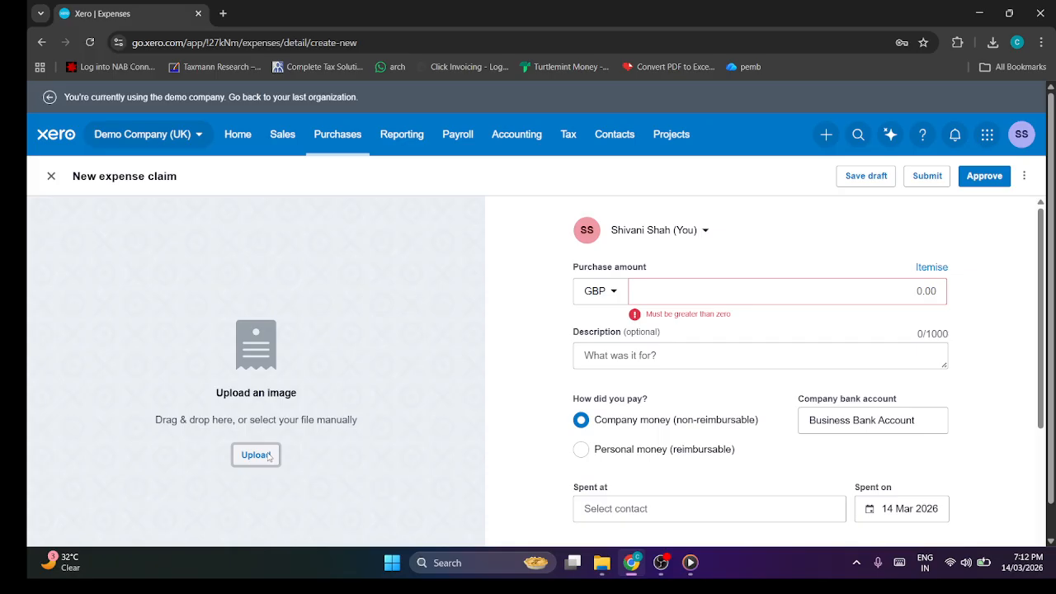
{"action": "key", "text": "Escape"}
{"action": "left_click", "coordinate": [265, 469]}
{"action": "key", "text": "Escape"}
{"action": "scroll", "coordinate": [330, 373], "scroll_direction": "down", "scroll_amount": 1}
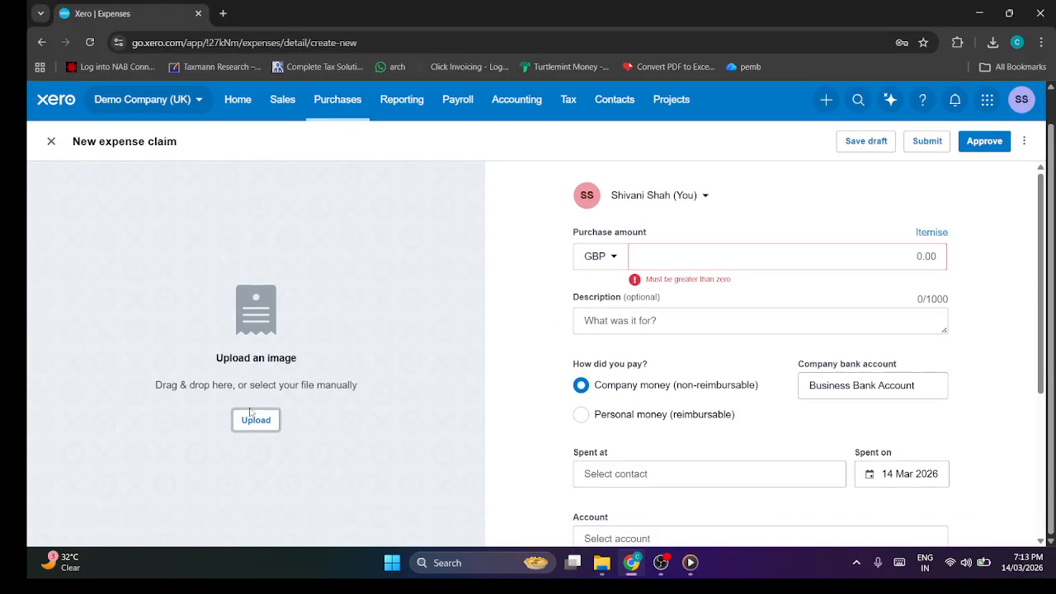
{"action": "left_click", "coordinate": [52, 142]}
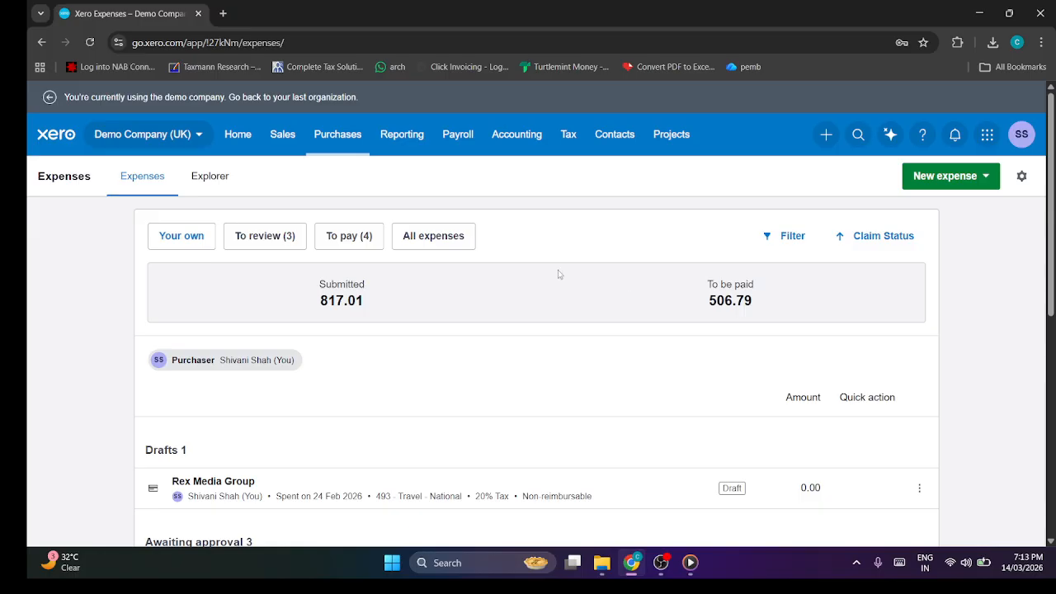
Return to the homepage and review the bank account, bills, invoices and Tasks widgets.
{"action": "left_click", "coordinate": [238, 134]}
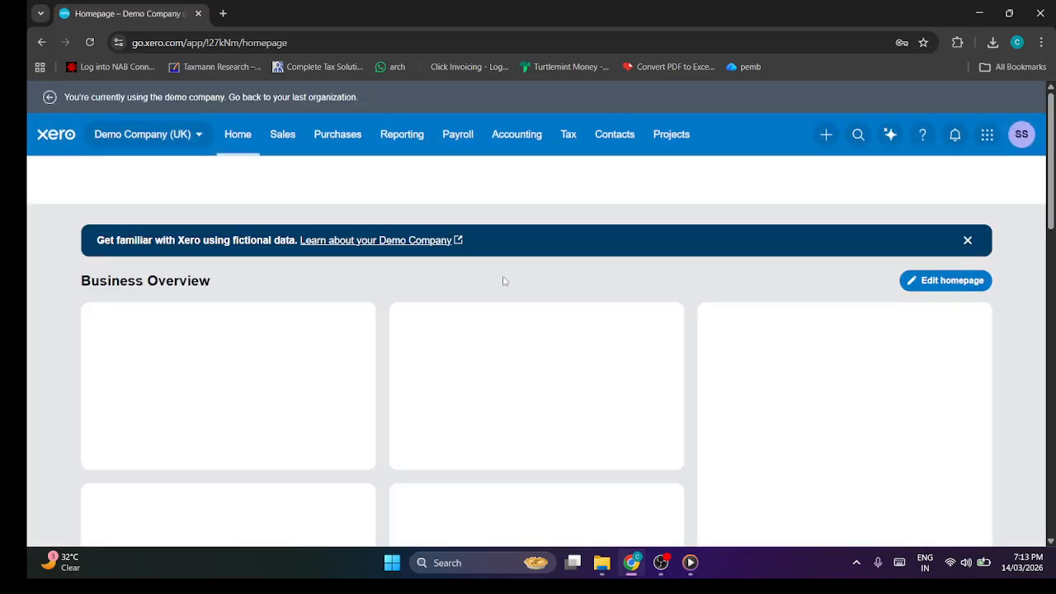
{"action": "scroll", "coordinate": [550, 278], "scroll_direction": "down", "scroll_amount": 2}
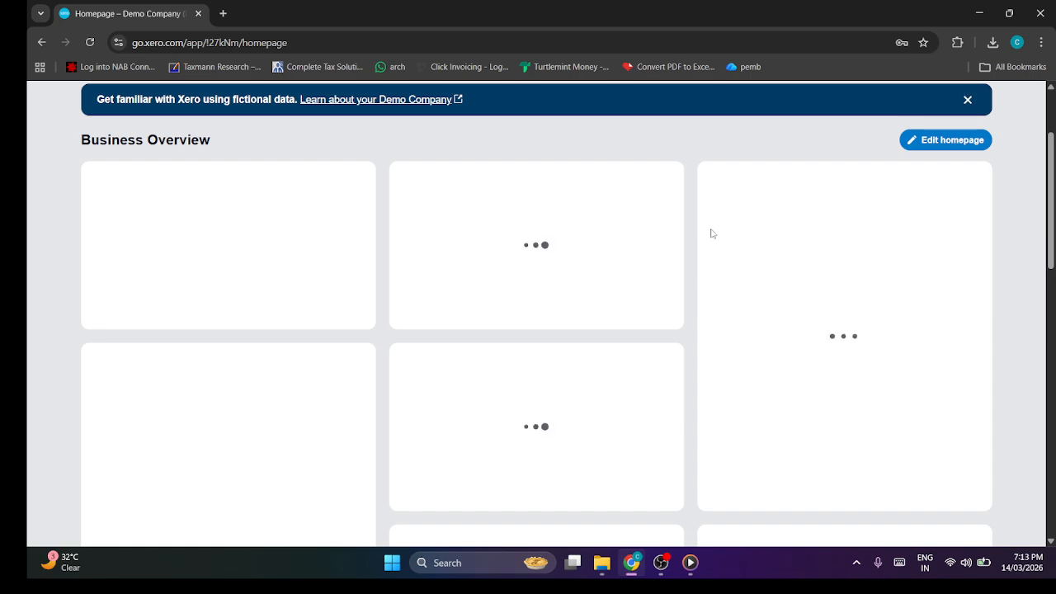
{"action": "scroll", "coordinate": [603, 231], "scroll_direction": "down", "scroll_amount": 5}
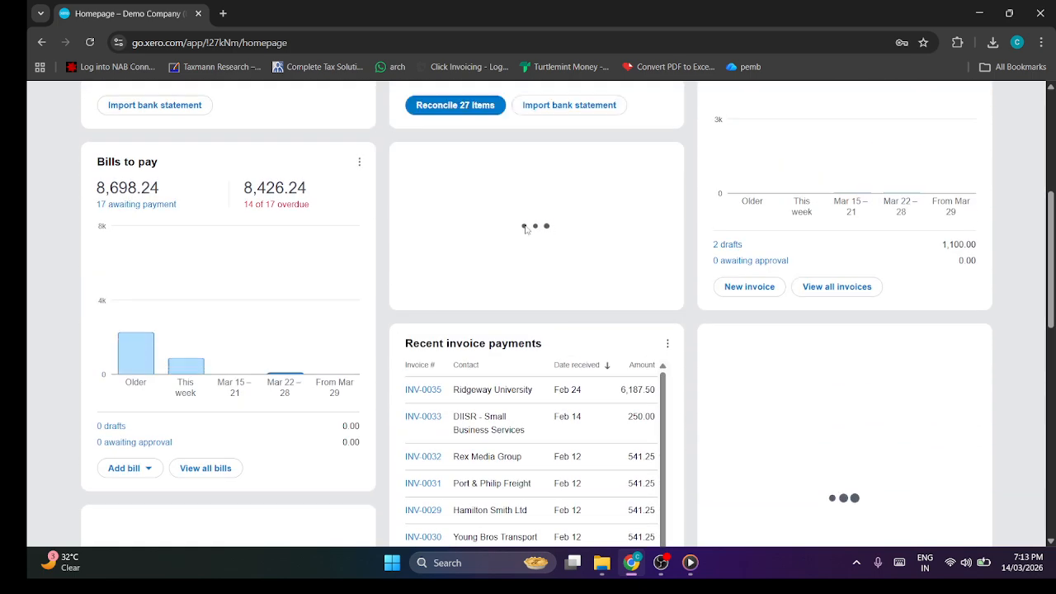
{"action": "scroll", "coordinate": [526, 230], "scroll_direction": "up", "scroll_amount": 4}
{"action": "scroll", "coordinate": [804, 261], "scroll_direction": "down", "scroll_amount": 1}
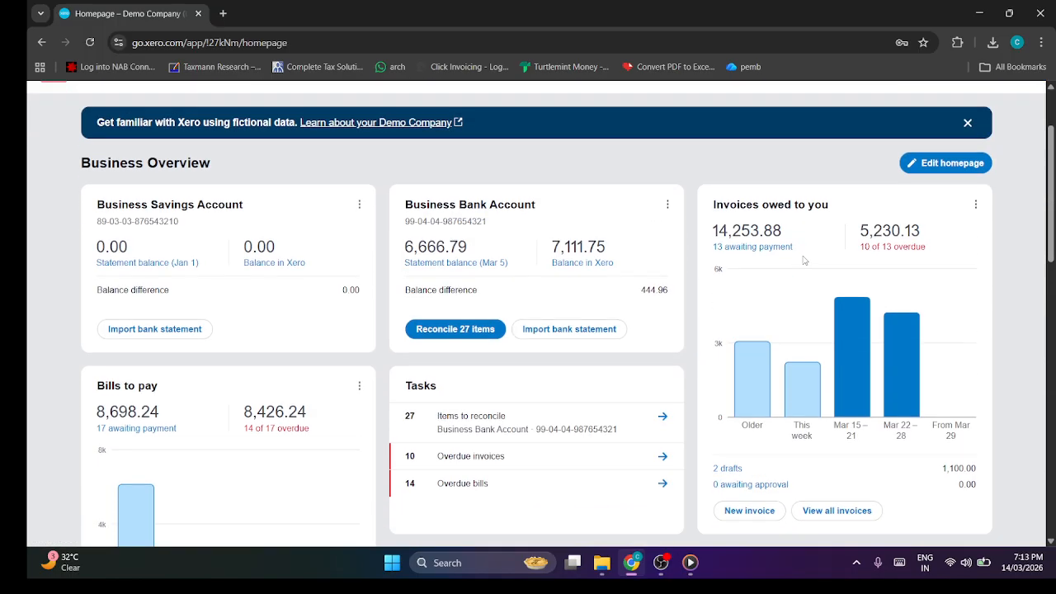
{"action": "scroll", "coordinate": [494, 272], "scroll_direction": "down", "scroll_amount": 2}
{"action": "scroll", "coordinate": [437, 178], "scroll_direction": "down", "scroll_amount": 1}
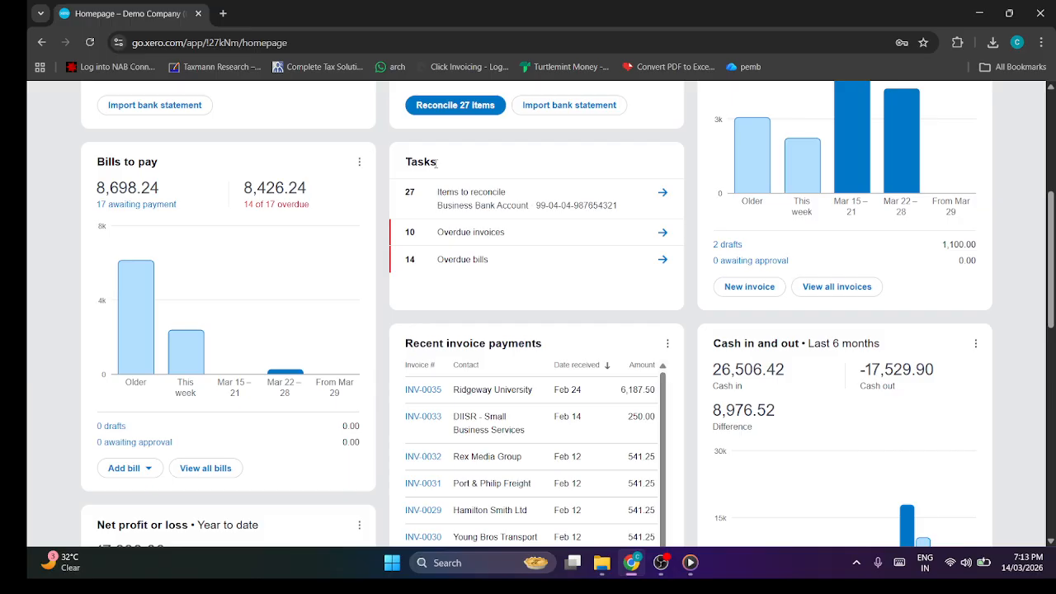
{"action": "scroll", "coordinate": [462, 194], "scroll_direction": "up", "scroll_amount": 1}
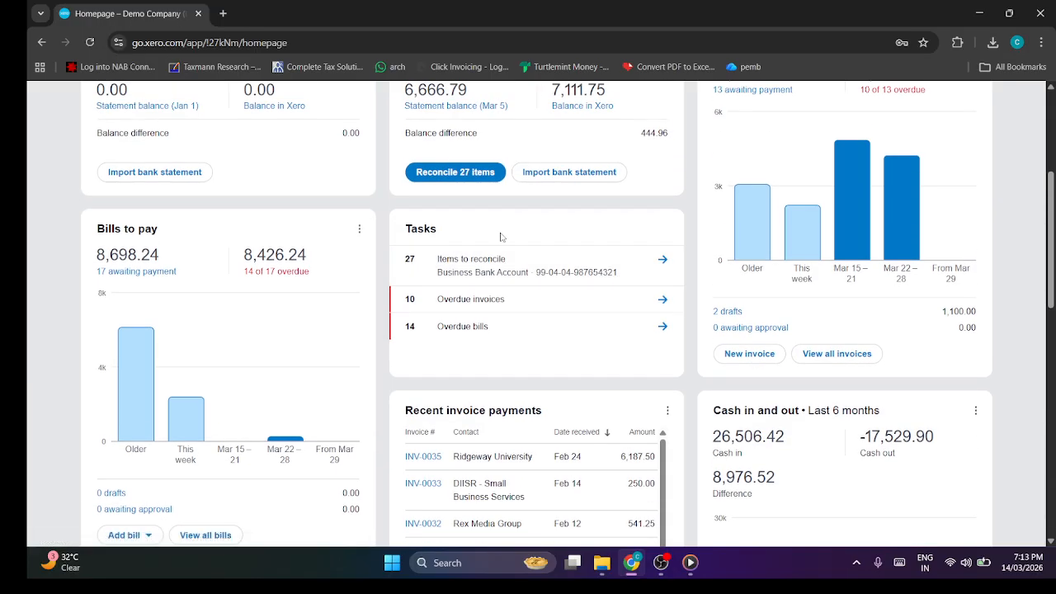
{"action": "scroll", "coordinate": [495, 239], "scroll_direction": "up", "scroll_amount": 1}
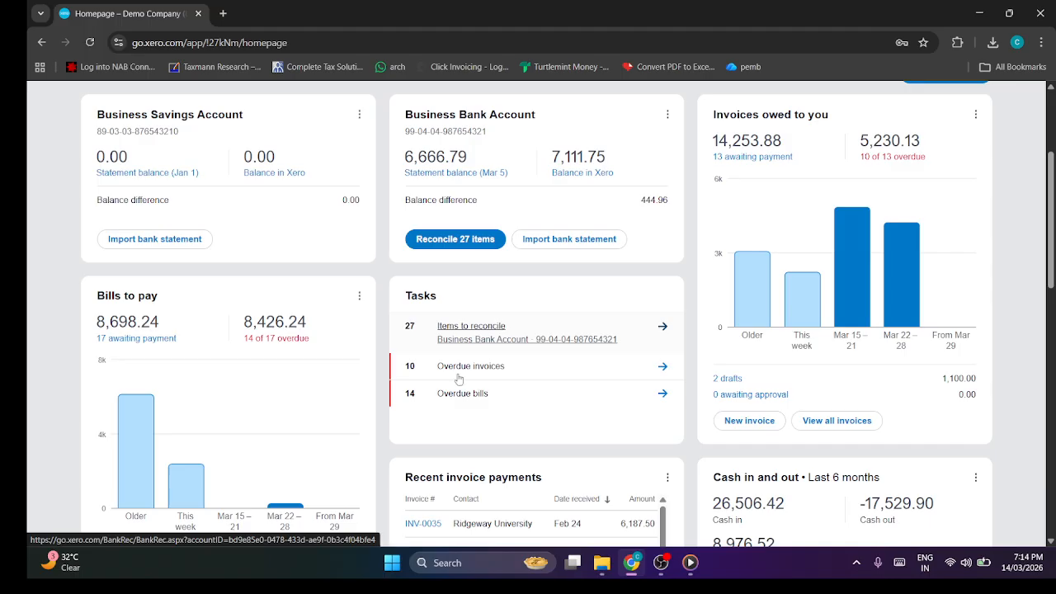
Examine the Recent invoice payments list and the Cash in and out chart on the homepage.
{"action": "scroll", "coordinate": [540, 330], "scroll_direction": "down", "scroll_amount": 1}
{"action": "scroll", "coordinate": [542, 330], "scroll_direction": "down", "scroll_amount": 3}
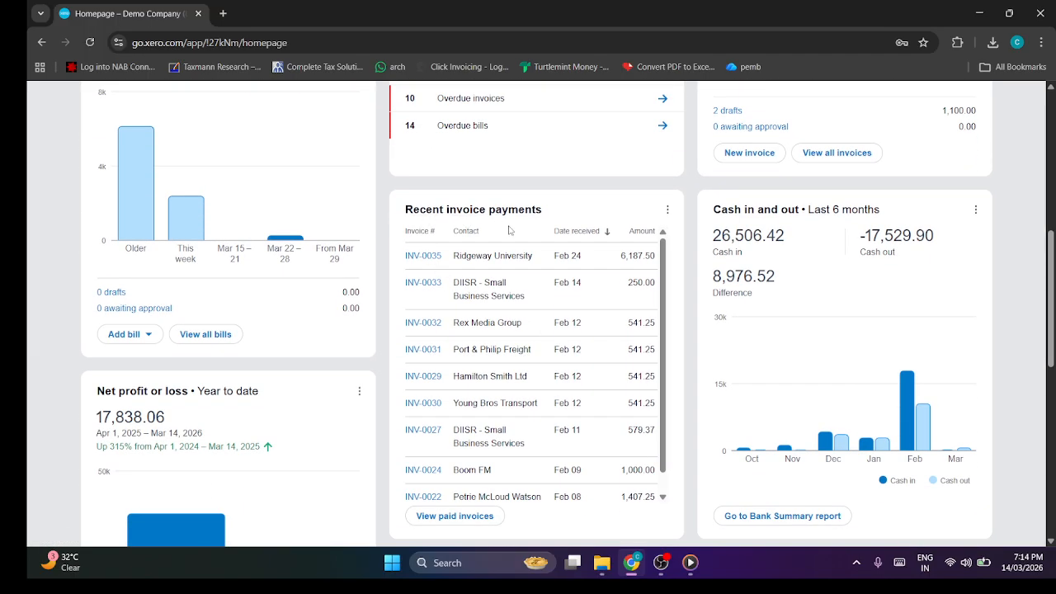
{"action": "scroll", "coordinate": [522, 274], "scroll_direction": "down", "scroll_amount": 1}
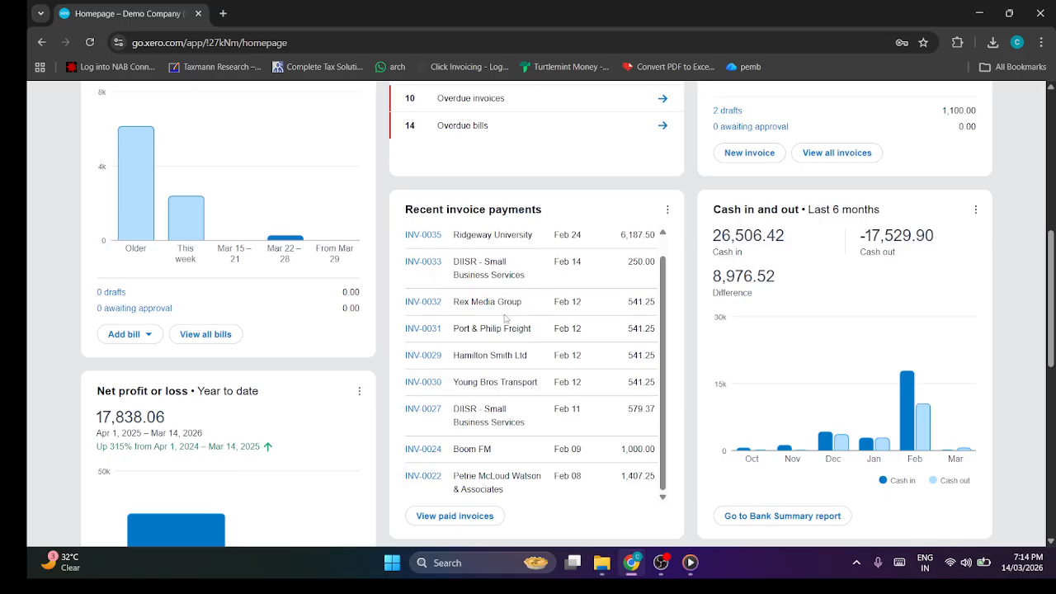
{"action": "scroll", "coordinate": [505, 319], "scroll_direction": "up", "scroll_amount": 1}
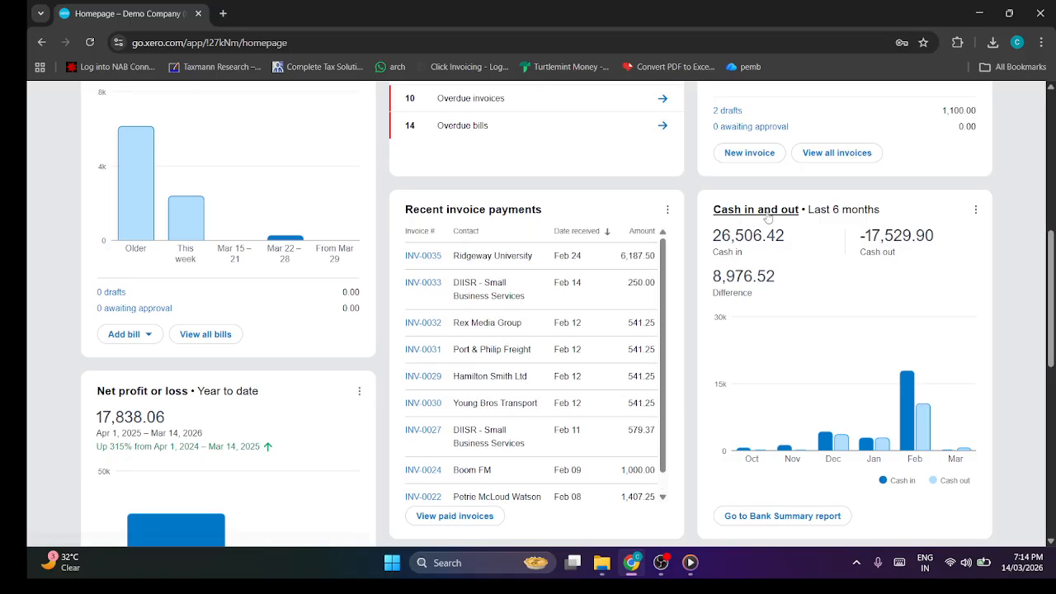
{"action": "scroll", "coordinate": [830, 258], "scroll_direction": "down", "scroll_amount": 2}
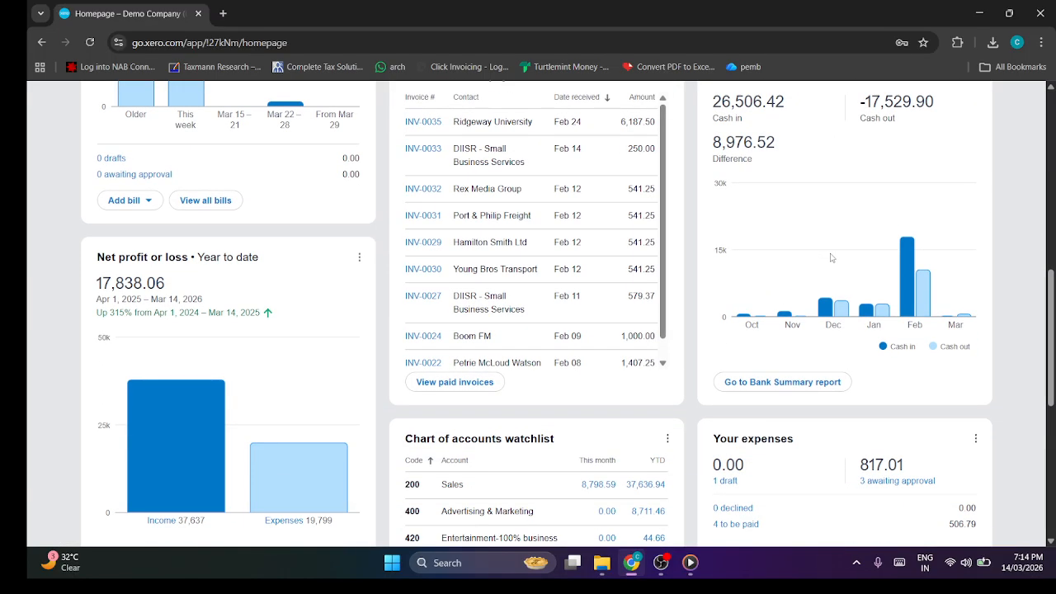
Open the Bank Summary report, examine the cash received and spent, and return to the homepage.
{"action": "left_click", "coordinate": [780, 383]}
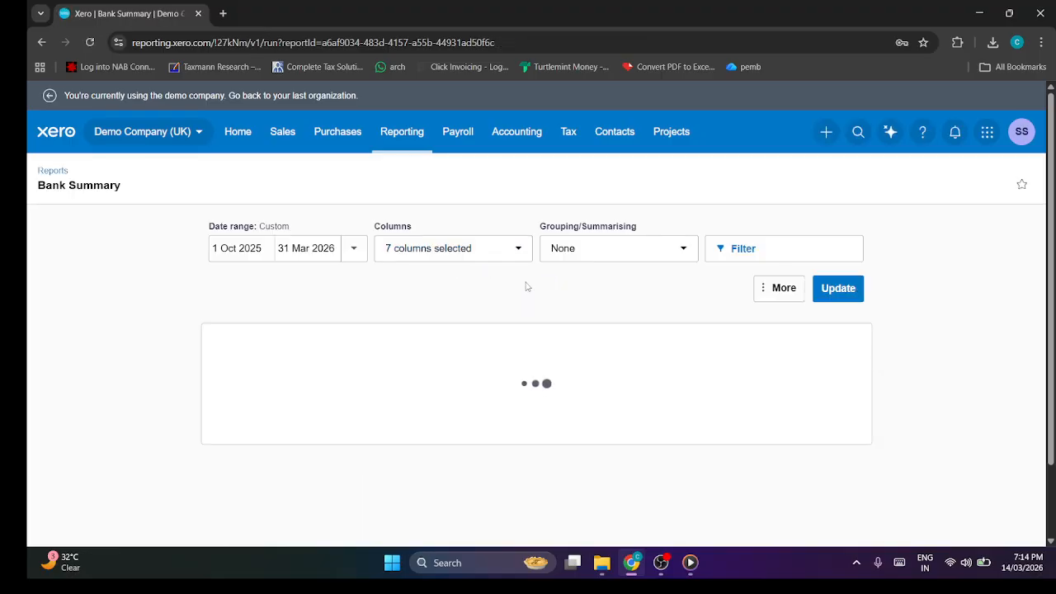
{"action": "scroll", "coordinate": [526, 286], "scroll_direction": "down", "scroll_amount": 1}
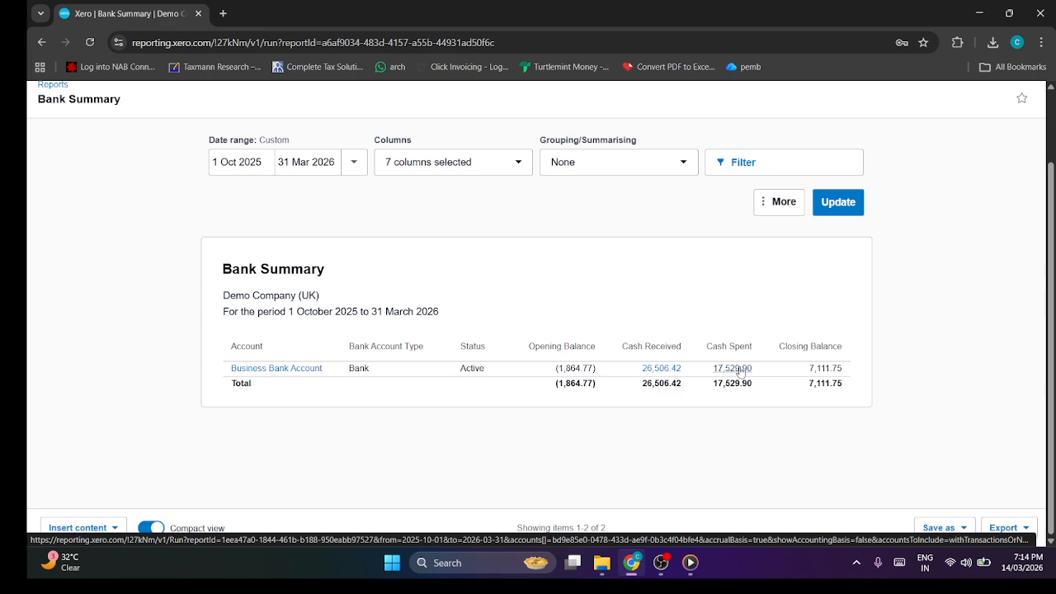
{"action": "left_click", "coordinate": [42, 42]}
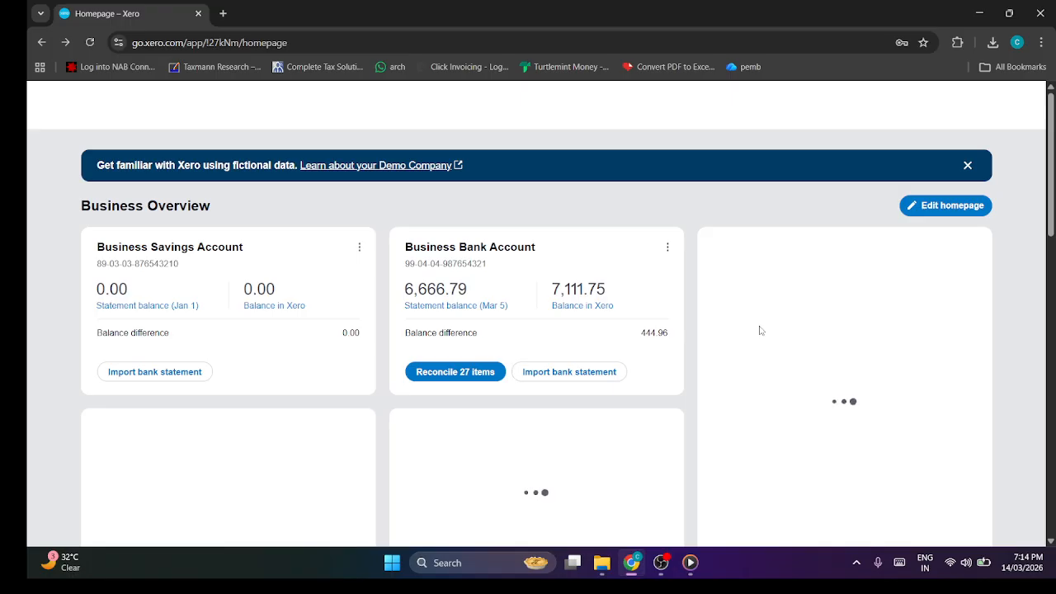
Open the expenses to be paid from the Your expenses widget, review the claims by status, and return to the homepage.
{"action": "scroll", "coordinate": [759, 257], "scroll_direction": "down", "scroll_amount": 4}
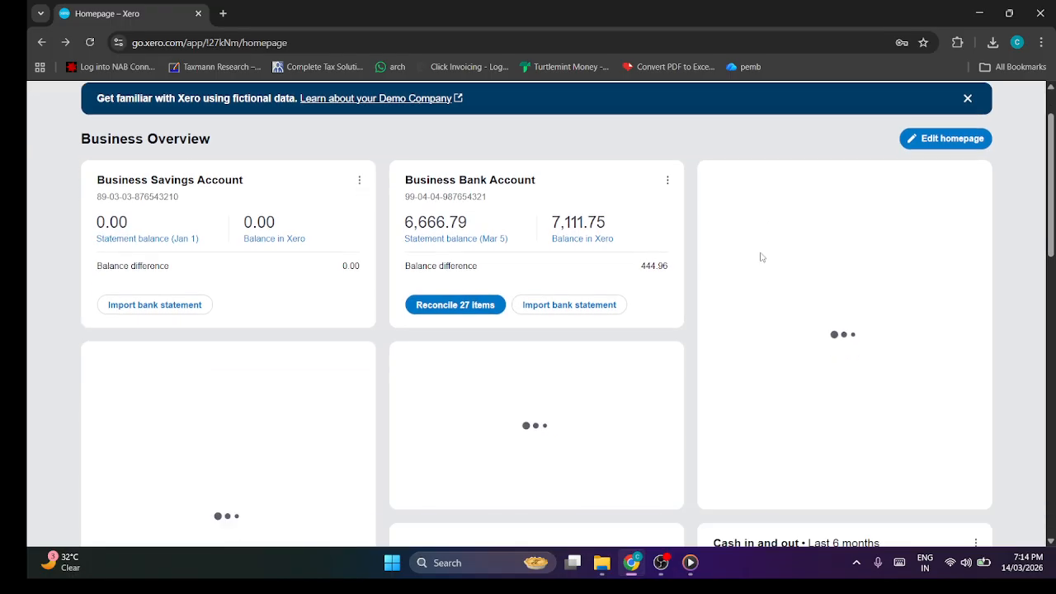
{"action": "scroll", "coordinate": [791, 289], "scroll_direction": "down", "scroll_amount": 7}
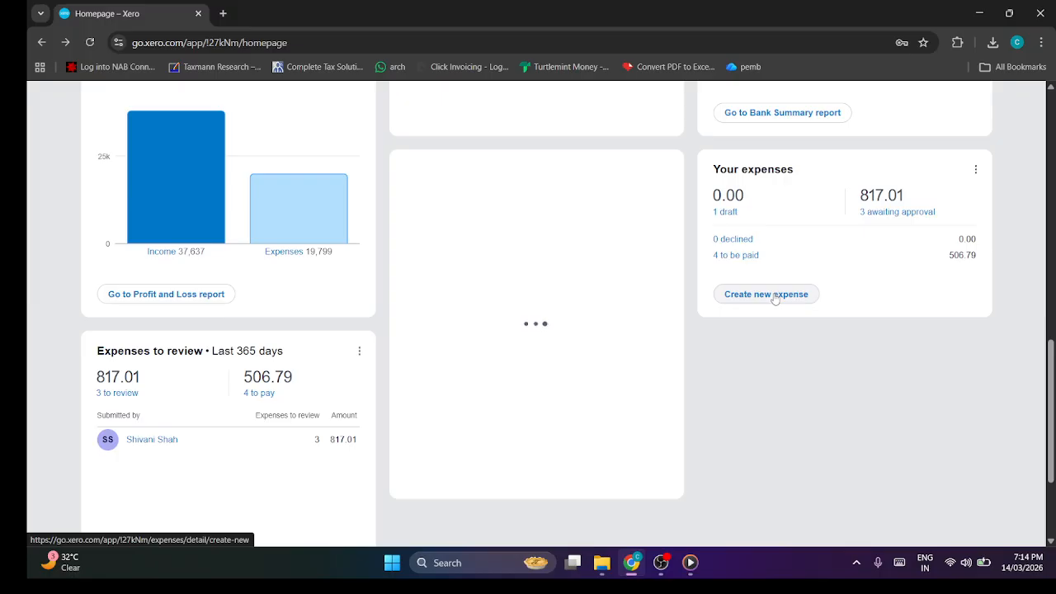
{"action": "left_click", "coordinate": [740, 259]}
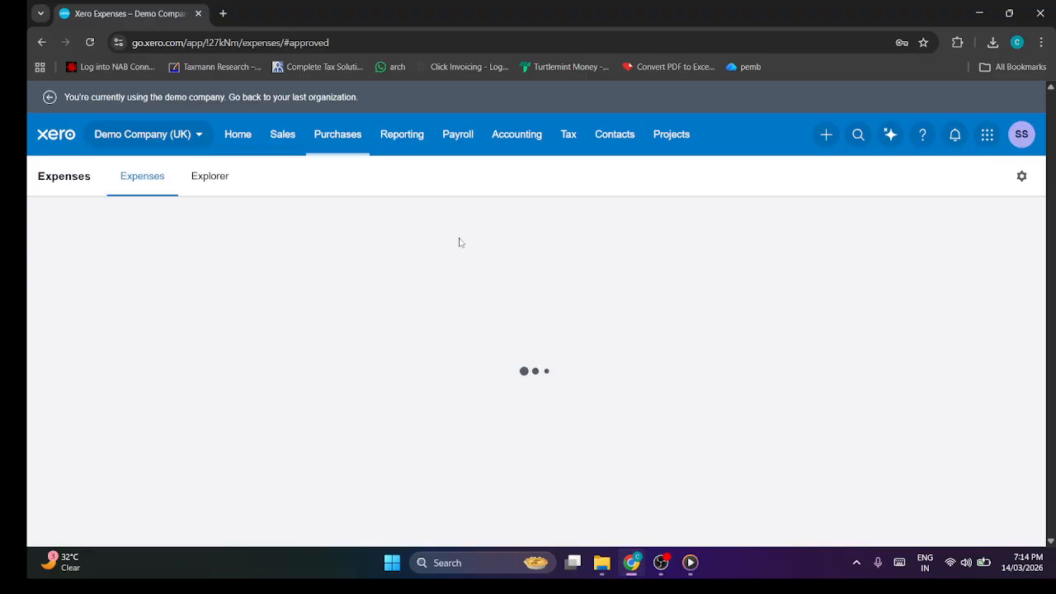
{"action": "scroll", "coordinate": [474, 266], "scroll_direction": "down", "scroll_amount": 3}
{"action": "scroll", "coordinate": [478, 269], "scroll_direction": "down", "scroll_amount": 1}
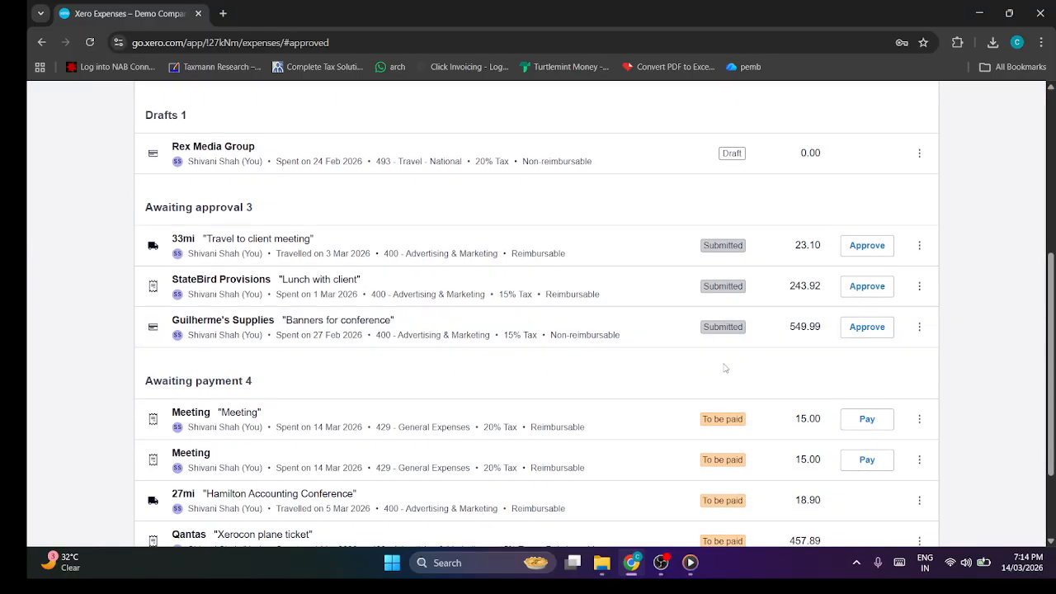
{"action": "scroll", "coordinate": [342, 223], "scroll_direction": "up", "scroll_amount": 1}
{"action": "scroll", "coordinate": [499, 255], "scroll_direction": "up", "scroll_amount": 2}
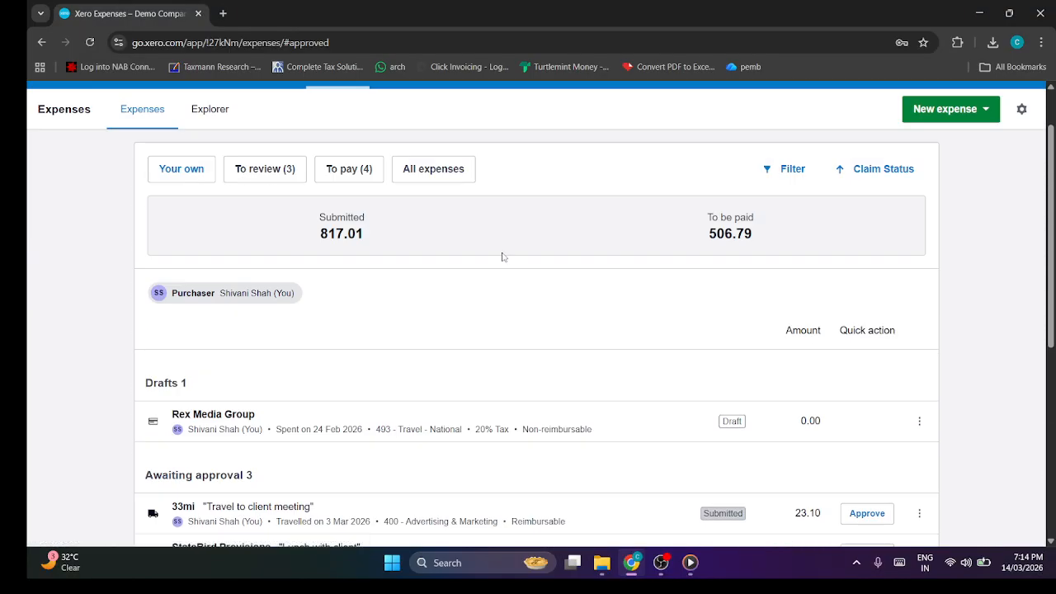
{"action": "scroll", "coordinate": [500, 255], "scroll_direction": "down", "scroll_amount": 5}
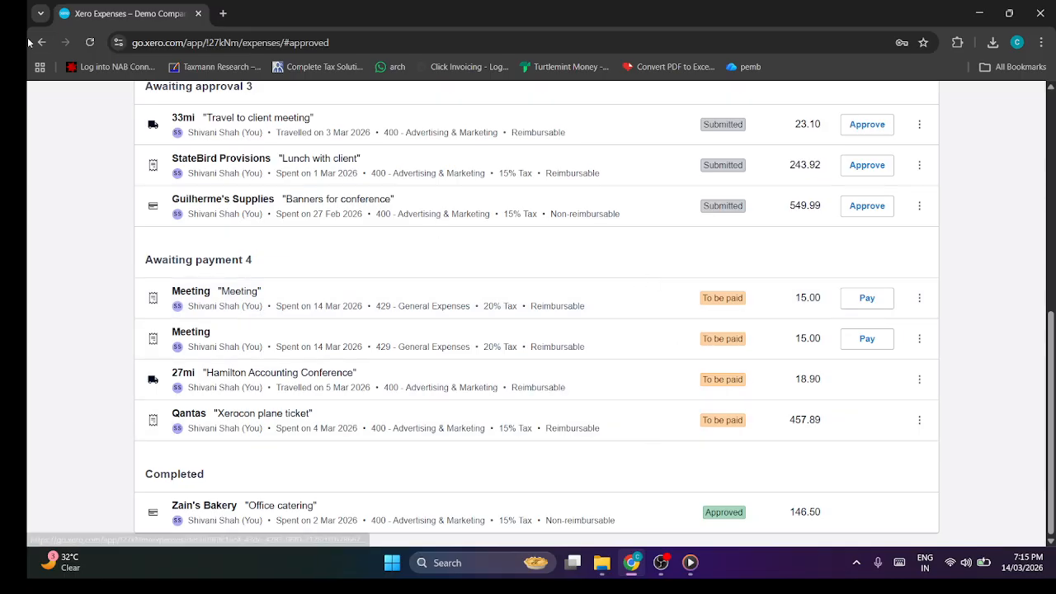
{"action": "left_click", "coordinate": [32, 39]}
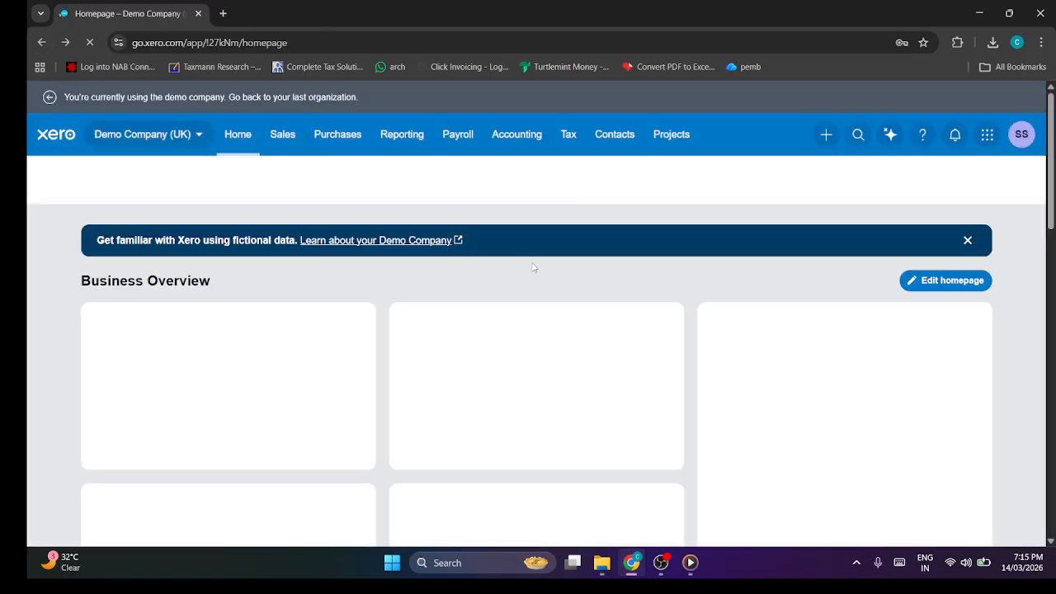
Review the Chart of accounts watchlist and its link to the full chart of accounts on the homepage.
{"action": "scroll", "coordinate": [586, 268], "scroll_direction": "down", "scroll_amount": 5}
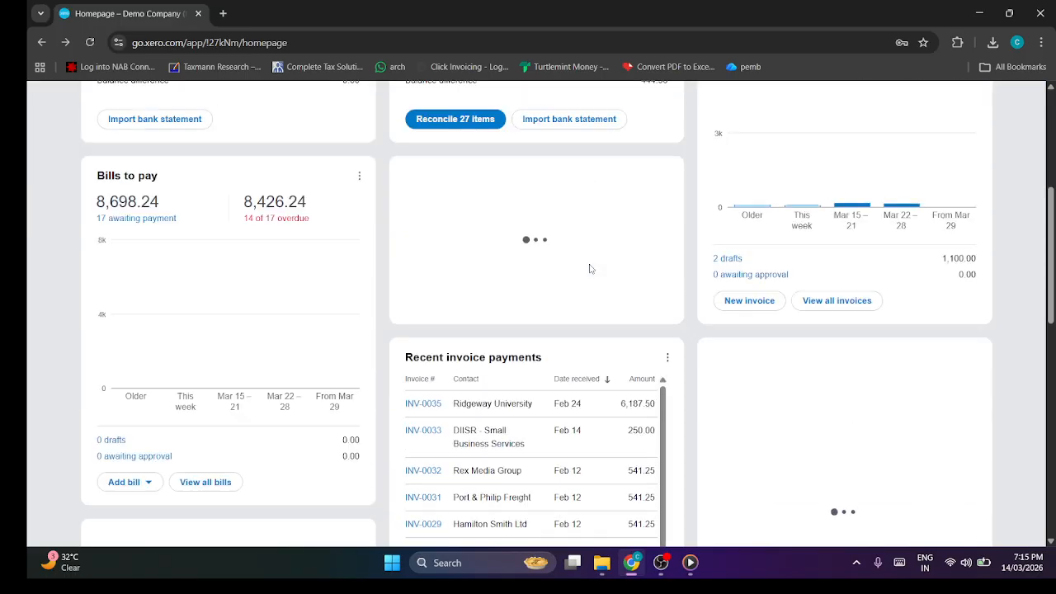
{"action": "scroll", "coordinate": [590, 269], "scroll_direction": "down", "scroll_amount": 4}
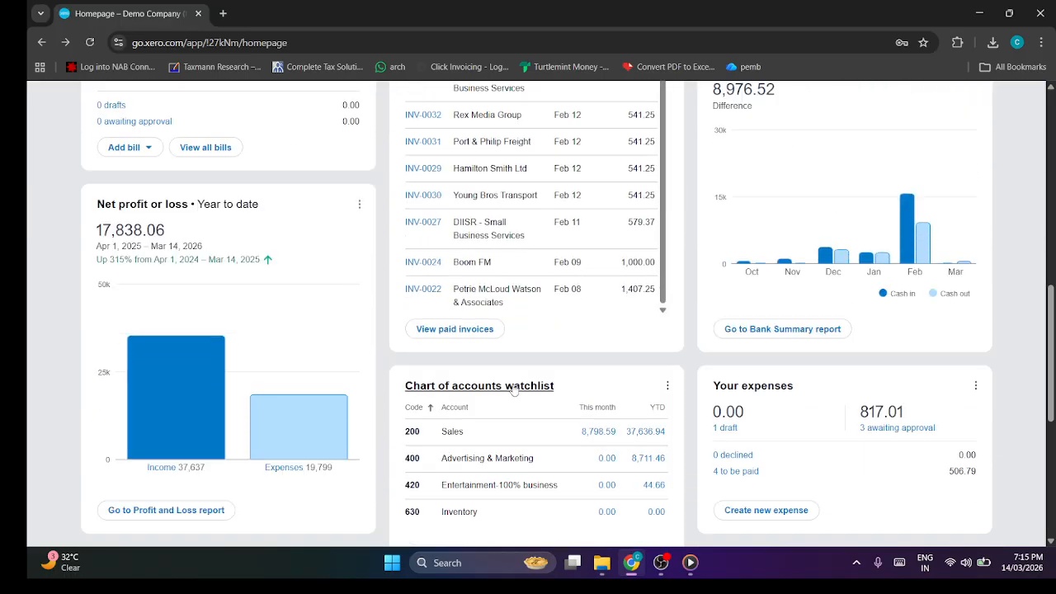
{"action": "scroll", "coordinate": [508, 346], "scroll_direction": "down", "scroll_amount": 2}
{"action": "scroll", "coordinate": [508, 346], "scroll_direction": "down", "scroll_amount": 3}
{"action": "scroll", "coordinate": [506, 242], "scroll_direction": "up", "scroll_amount": 2}
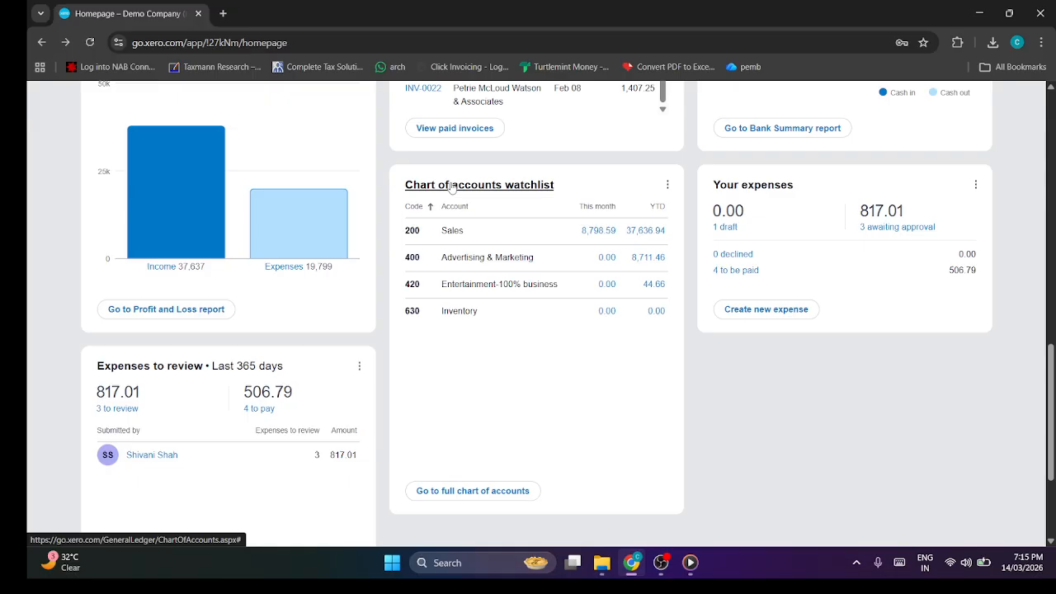
{"action": "left_click", "coordinate": [496, 492]}
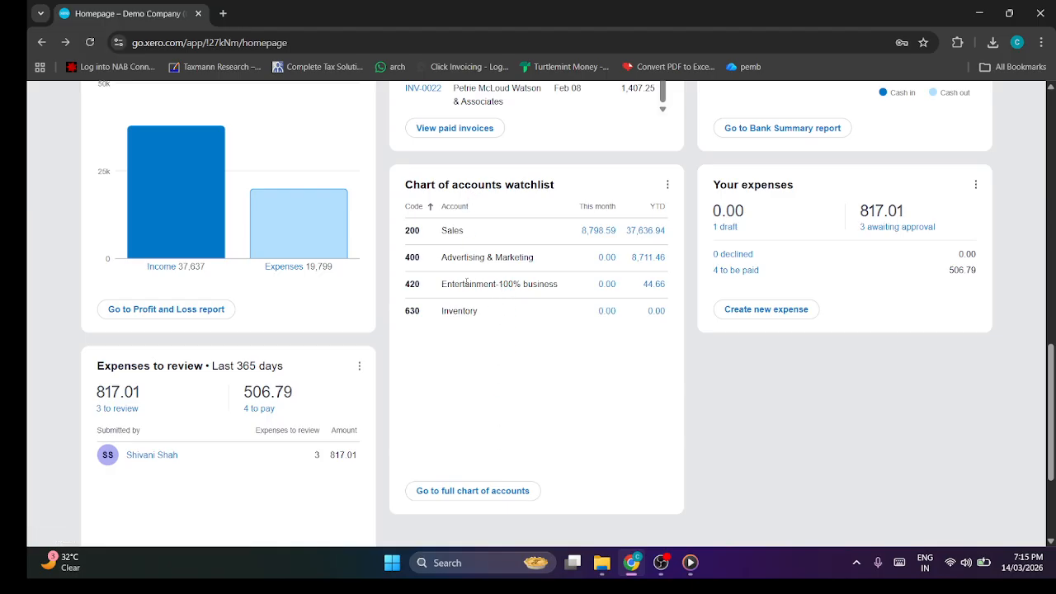
{"action": "scroll", "coordinate": [504, 421], "scroll_direction": "down", "scroll_amount": 2}
Start editing the homepage and rearrange its upper widgets, placing Invoices owed to you first and Business Savings Account below Business Bank Account.
{"action": "scroll", "coordinate": [678, 384], "scroll_direction": "up", "scroll_amount": 12}
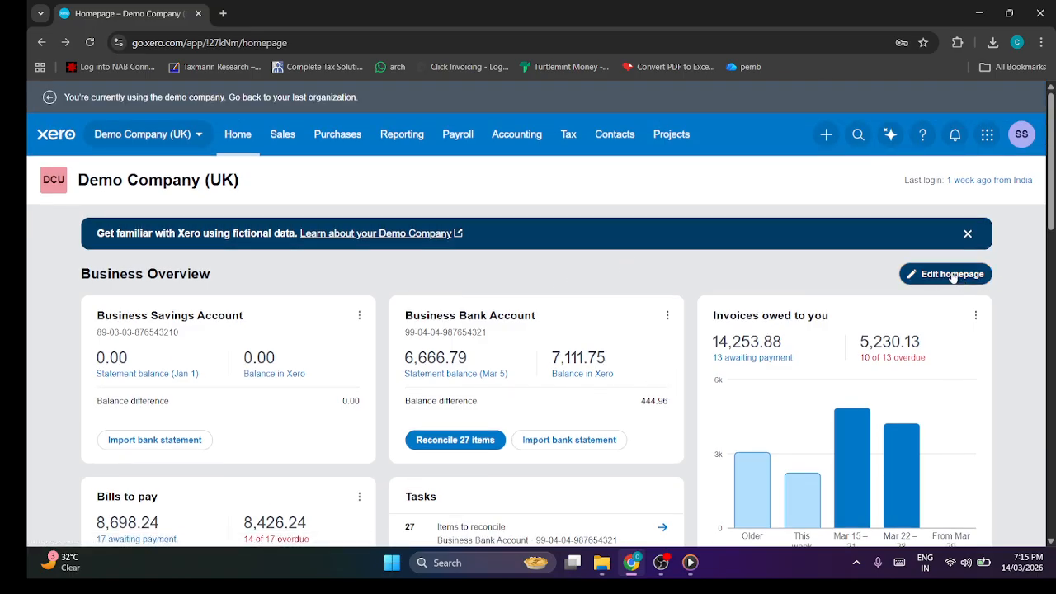
{"action": "left_click", "coordinate": [953, 279]}
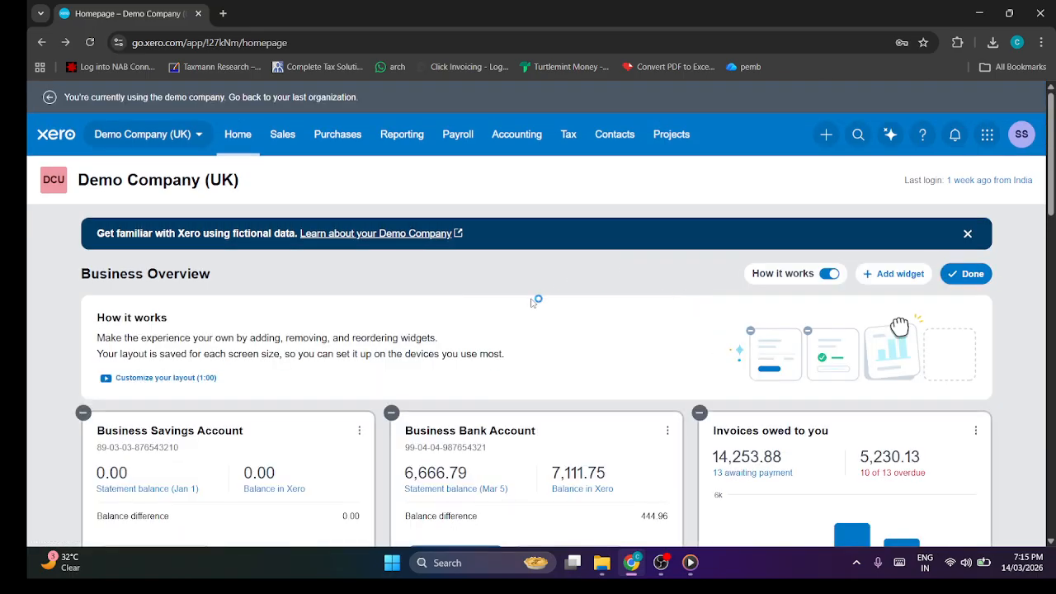
{"action": "scroll", "coordinate": [664, 235], "scroll_direction": "down", "scroll_amount": 1}
{"action": "scroll", "coordinate": [664, 233], "scroll_direction": "down", "scroll_amount": 2}
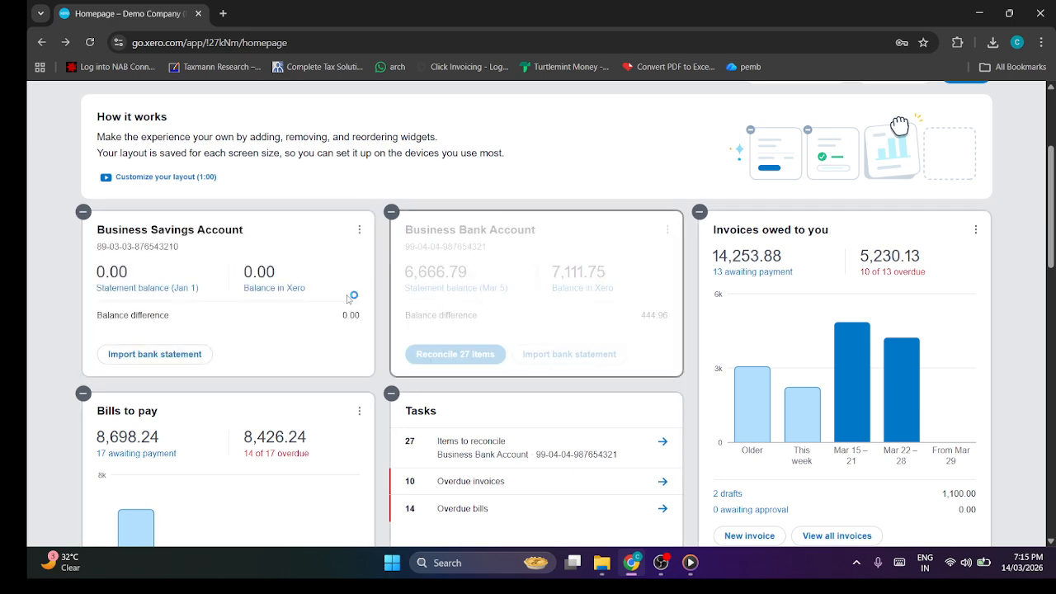
{"action": "left_click_drag", "start_coordinate": [205, 311], "coordinate": [191, 528]}
{"action": "left_click_drag", "start_coordinate": [536, 191], "coordinate": [278, 189]}
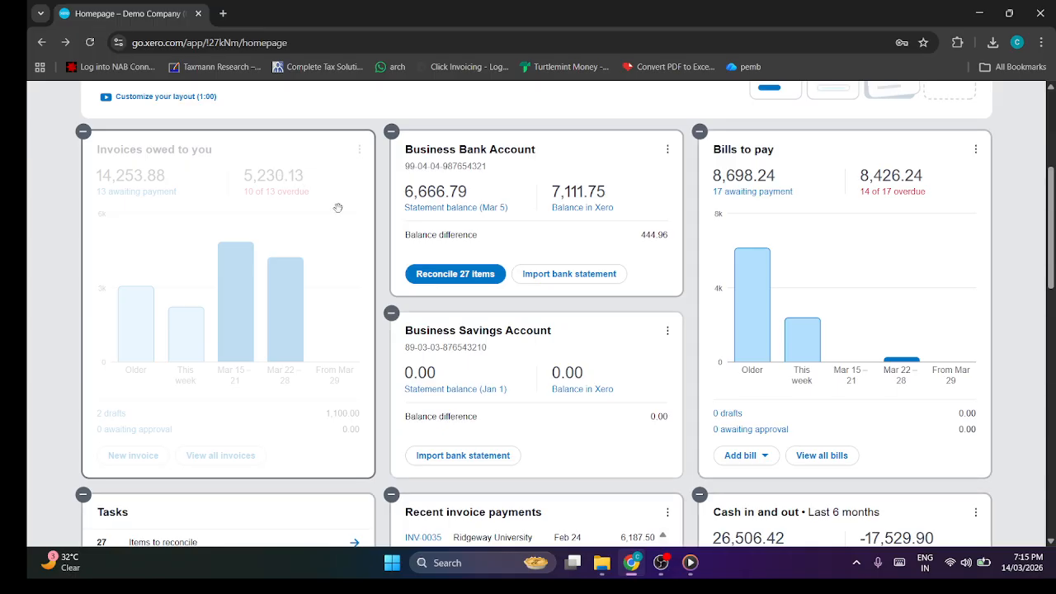
Move the Tasks widget after Cash in and out, so its row starts with Recent invoice payments.
{"action": "scroll", "coordinate": [448, 262], "scroll_direction": "down", "scroll_amount": 1}
{"action": "scroll", "coordinate": [447, 262], "scroll_direction": "down", "scroll_amount": 2}
{"action": "left_click_drag", "start_coordinate": [272, 330], "coordinate": [537, 382]}
{"action": "left_click_drag", "start_coordinate": [809, 383], "coordinate": [750, 302]}
{"action": "scroll", "coordinate": [912, 288], "scroll_direction": "down", "scroll_amount": 9}
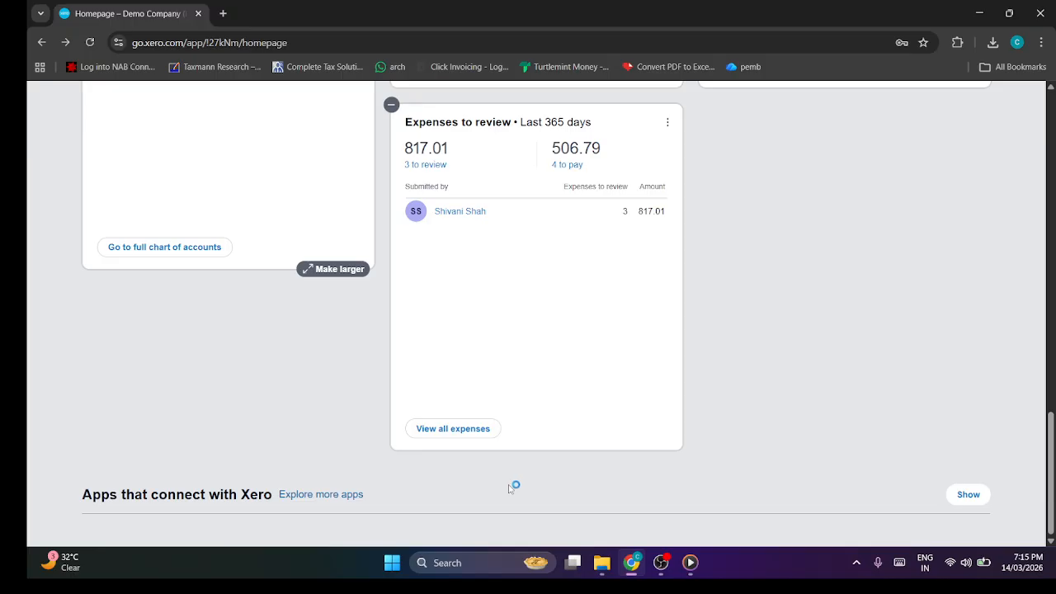
Show the Apps that connect with Xero section, hide it, and show it again to look at the suggested apps.
{"action": "left_click", "coordinate": [969, 494]}
{"action": "scroll", "coordinate": [835, 282], "scroll_direction": "down", "scroll_amount": 2}
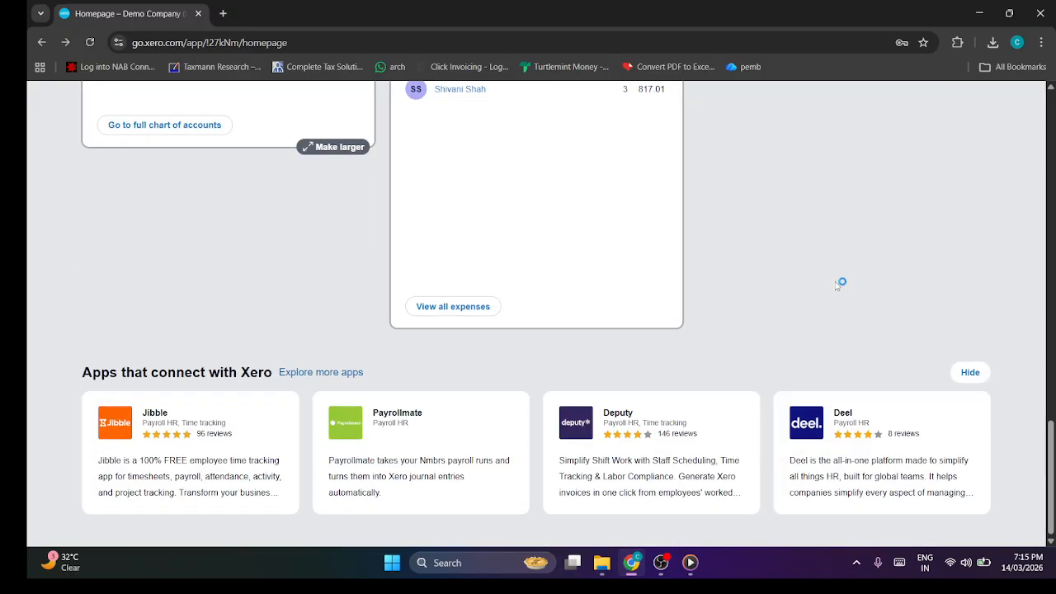
{"action": "left_click", "coordinate": [970, 373]}
{"action": "left_click", "coordinate": [969, 495]}
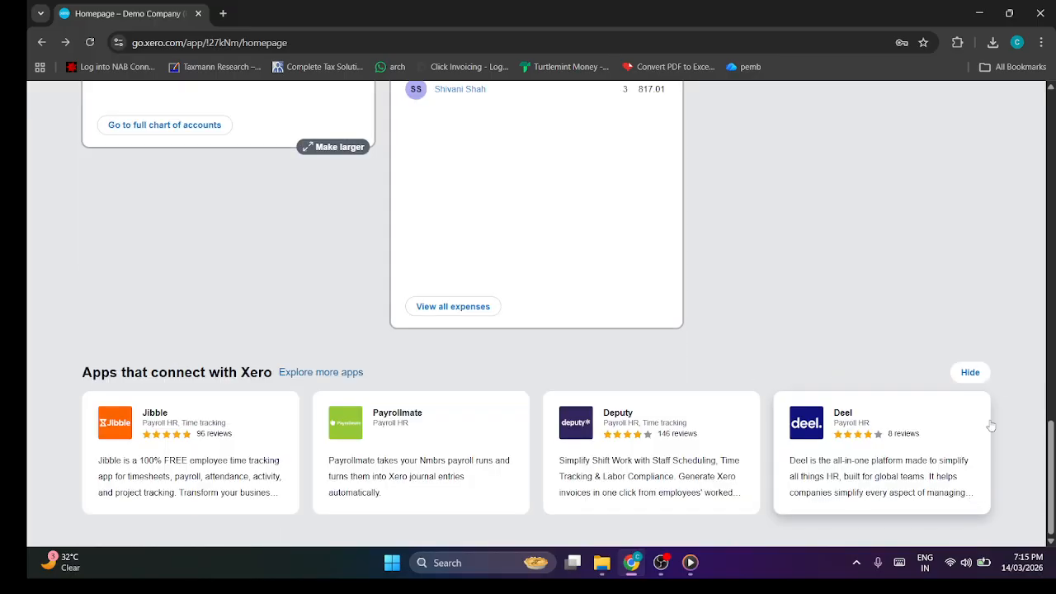
Remove the Recent invoice payments and Your expenses widgets from the homepage.
{"action": "scroll", "coordinate": [790, 371], "scroll_direction": "up", "scroll_amount": 15}
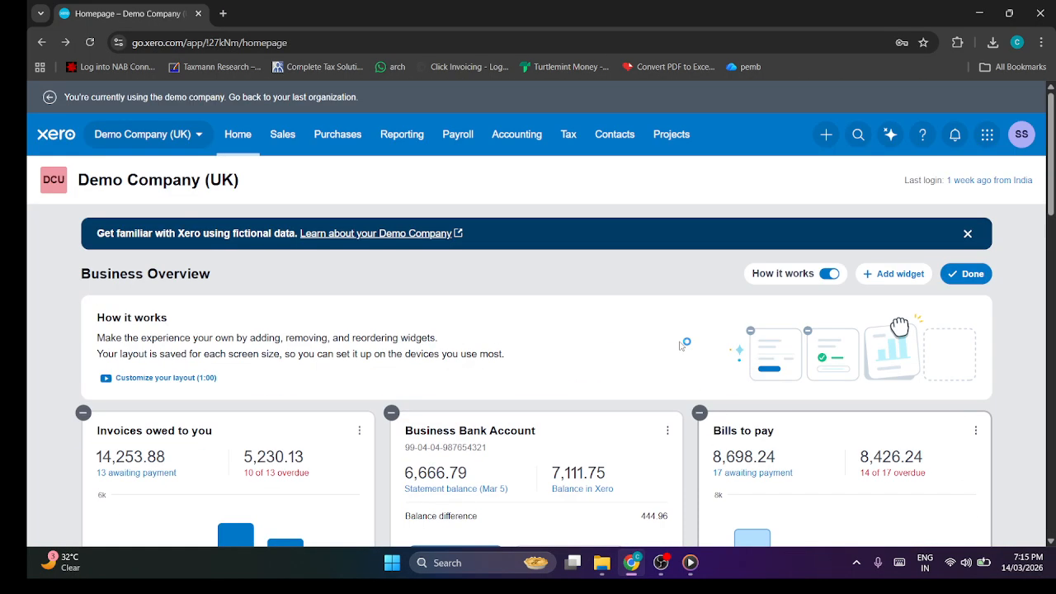
{"action": "scroll", "coordinate": [540, 357], "scroll_direction": "down", "scroll_amount": 4}
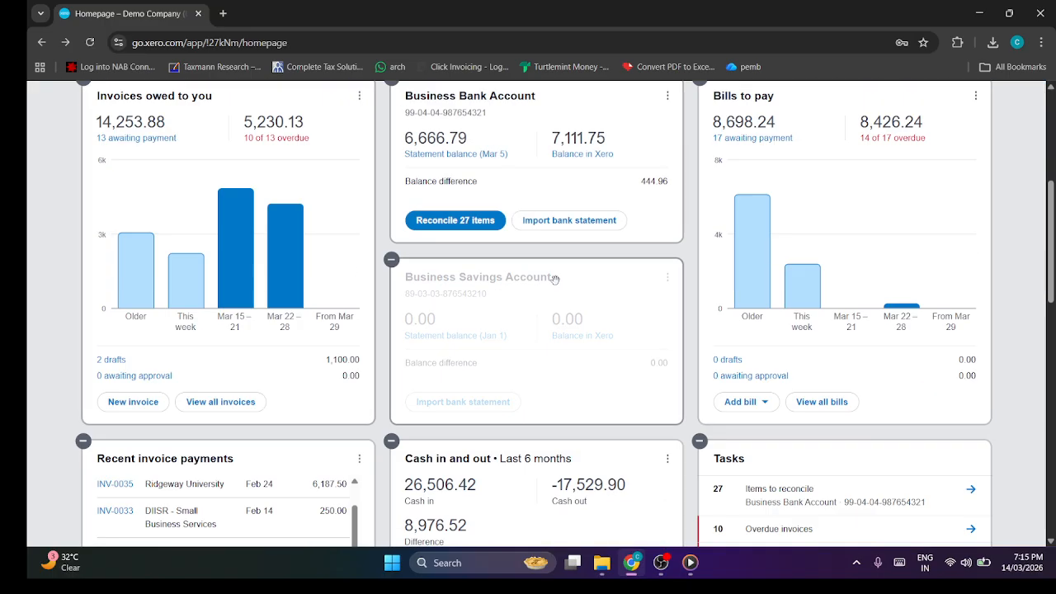
{"action": "scroll", "coordinate": [457, 316], "scroll_direction": "down", "scroll_amount": 3}
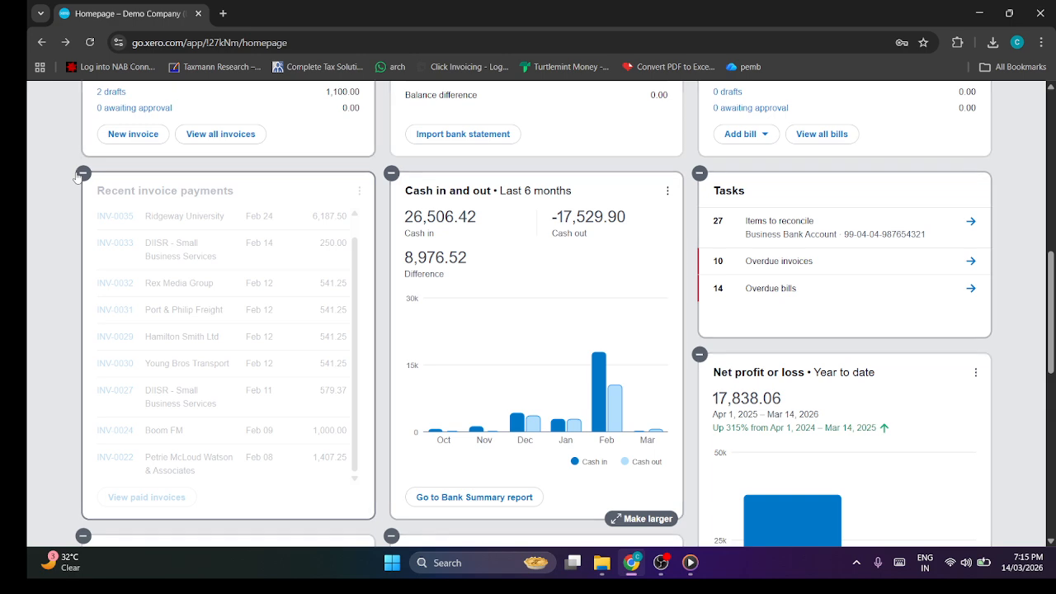
{"action": "left_click", "coordinate": [82, 174]}
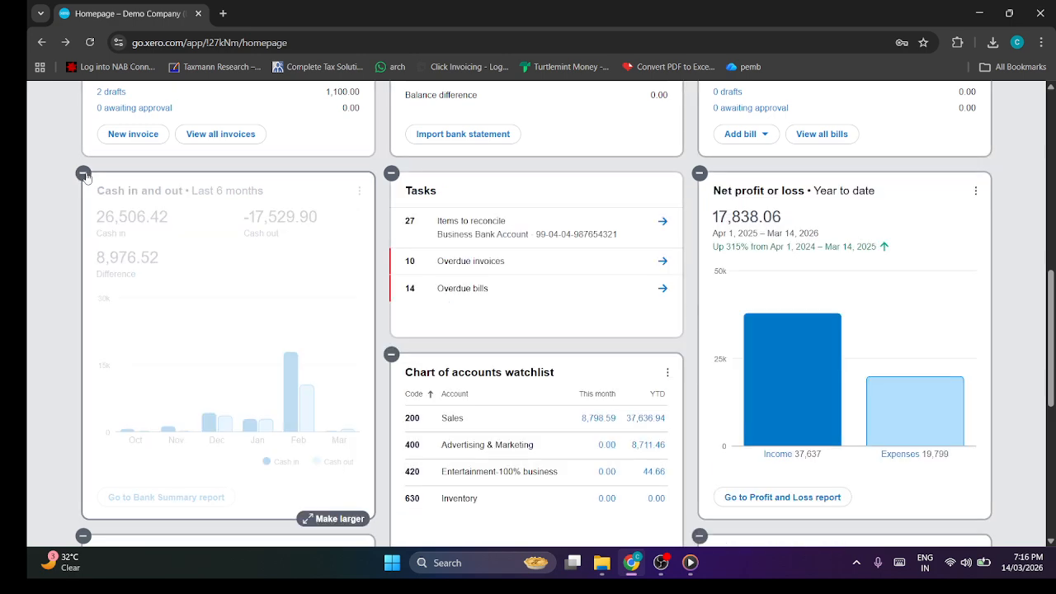
{"action": "scroll", "coordinate": [113, 227], "scroll_direction": "down", "scroll_amount": 5}
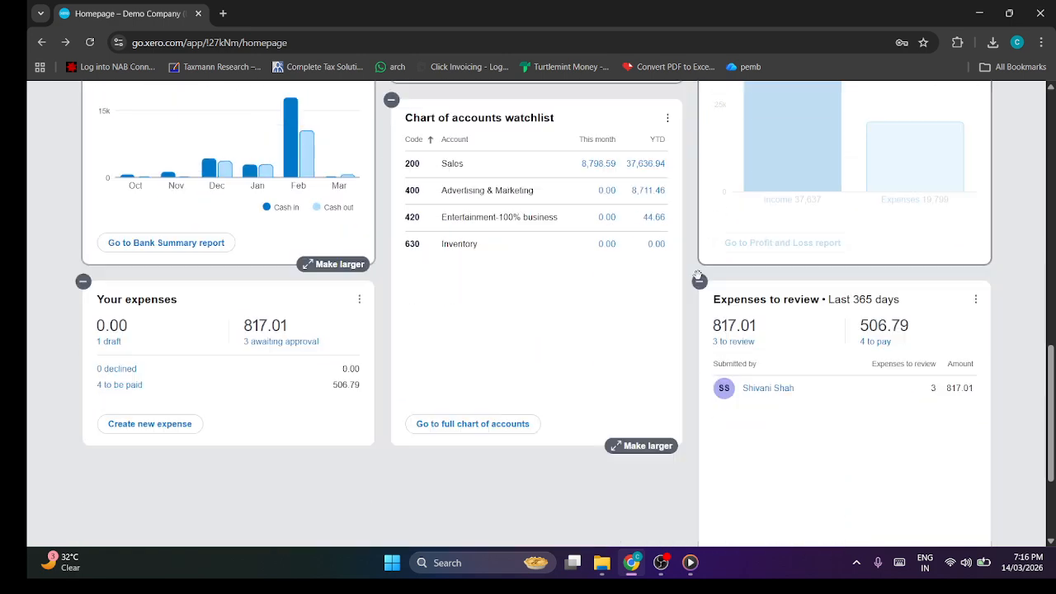
{"action": "scroll", "coordinate": [113, 227], "scroll_direction": "up", "scroll_amount": 1}
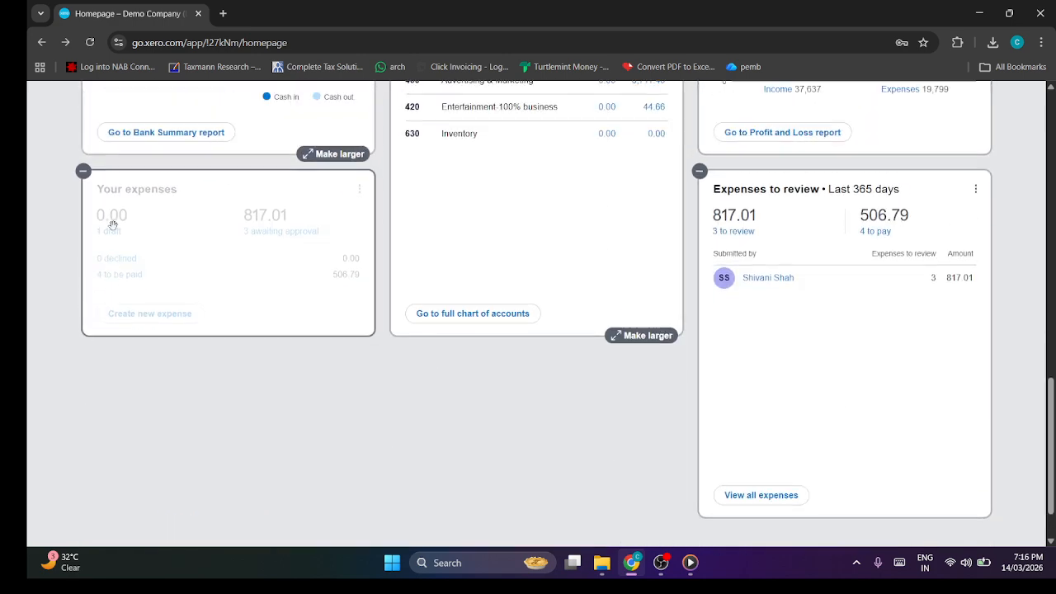
{"action": "left_click", "coordinate": [83, 172]}
{"action": "scroll", "coordinate": [495, 308], "scroll_direction": "up", "scroll_amount": 5}
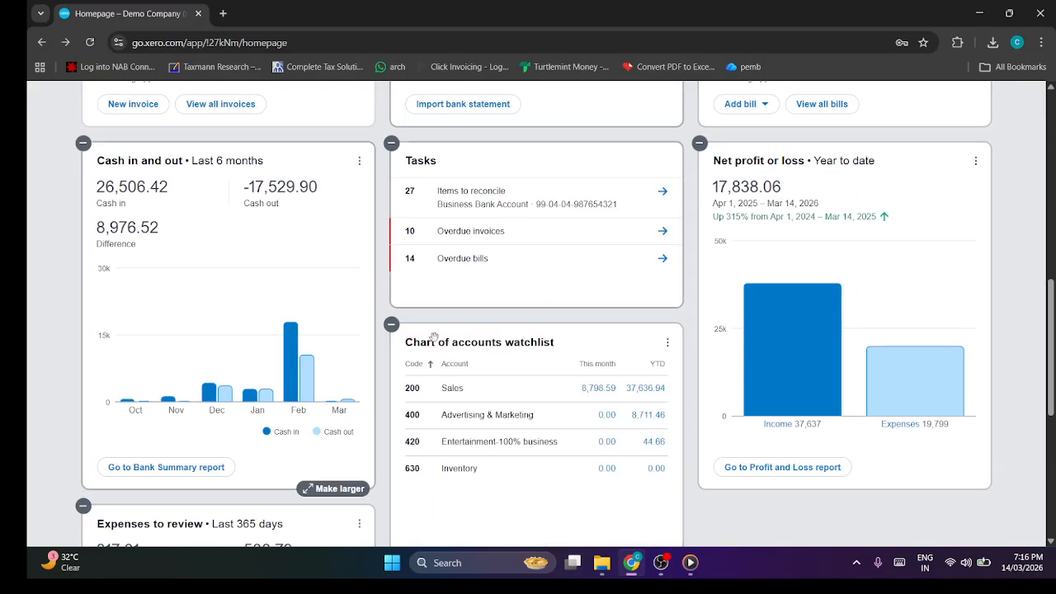
Remove the Chart of accounts watchlist, Tasks and Expenses to review widgets from the homepage.
{"action": "left_click", "coordinate": [393, 324]}
{"action": "scroll", "coordinate": [393, 322], "scroll_direction": "down", "scroll_amount": 3}
{"action": "scroll", "coordinate": [414, 320], "scroll_direction": "up", "scroll_amount": 5}
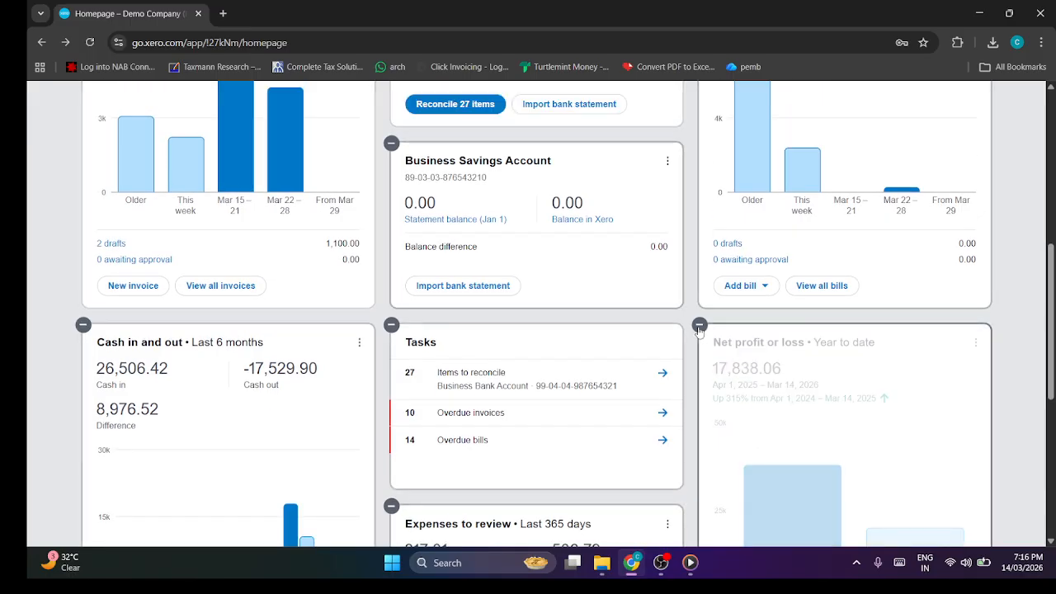
{"action": "left_click", "coordinate": [391, 324]}
{"action": "scroll", "coordinate": [500, 325], "scroll_direction": "down", "scroll_amount": 2}
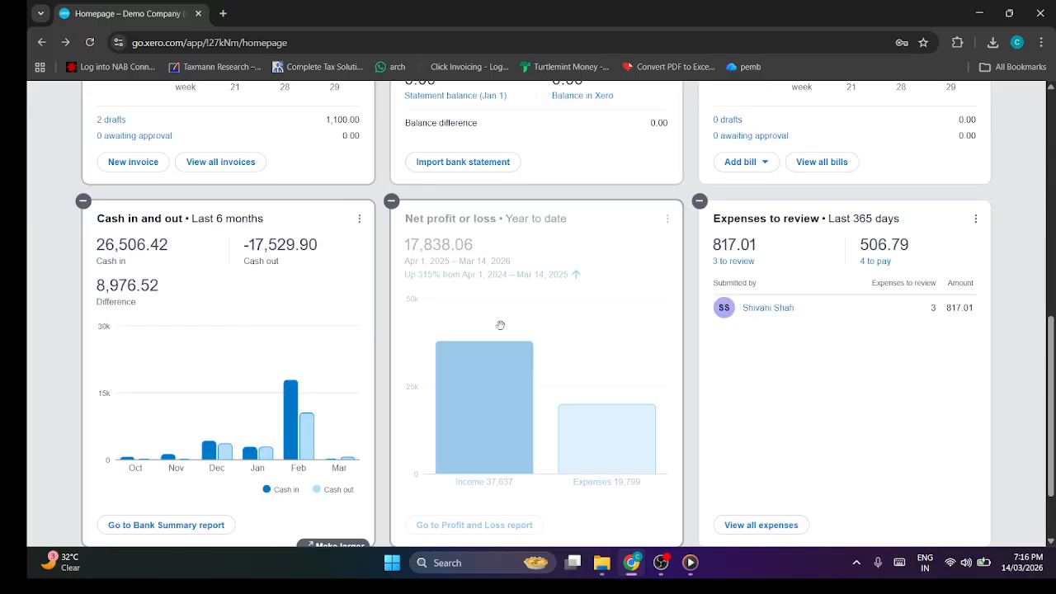
{"action": "scroll", "coordinate": [500, 325], "scroll_direction": "up", "scroll_amount": 3}
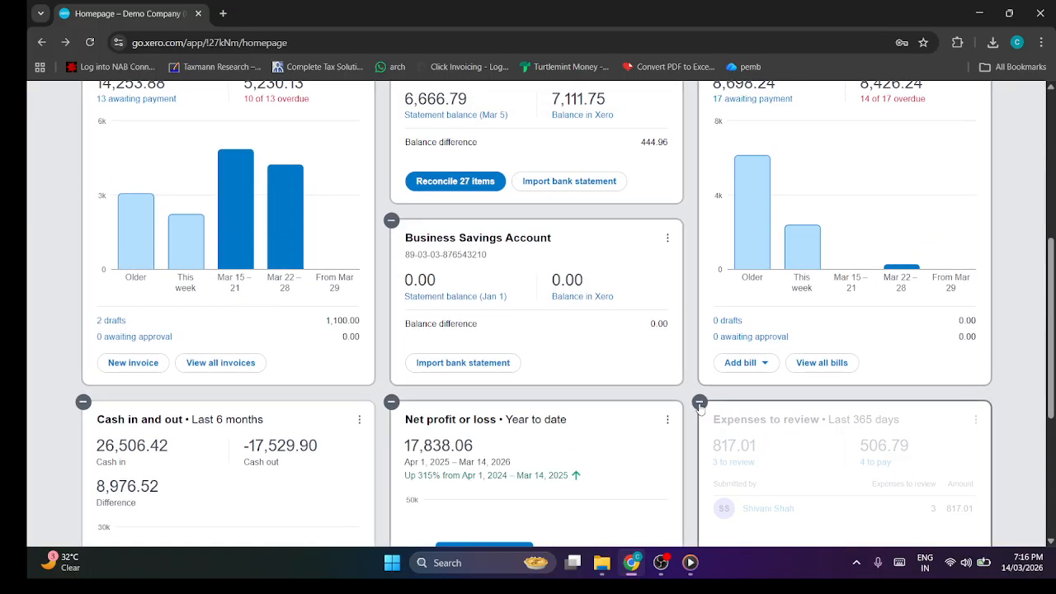
{"action": "left_click", "coordinate": [699, 405]}
{"action": "scroll", "coordinate": [523, 358], "scroll_direction": "down", "scroll_amount": 4}
Finish editing the homepage and look over the reduced widget layout.
{"action": "scroll", "coordinate": [523, 358], "scroll_direction": "up", "scroll_amount": 8}
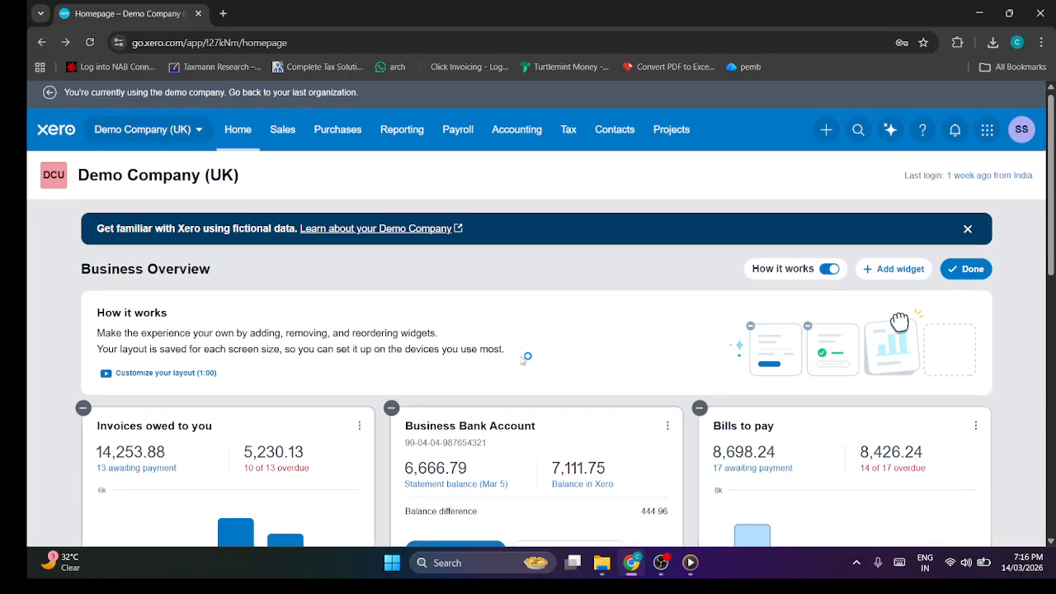
{"action": "scroll", "coordinate": [523, 358], "scroll_direction": "down", "scroll_amount": 4}
{"action": "scroll", "coordinate": [1043, 344], "scroll_direction": "up", "scroll_amount": 5}
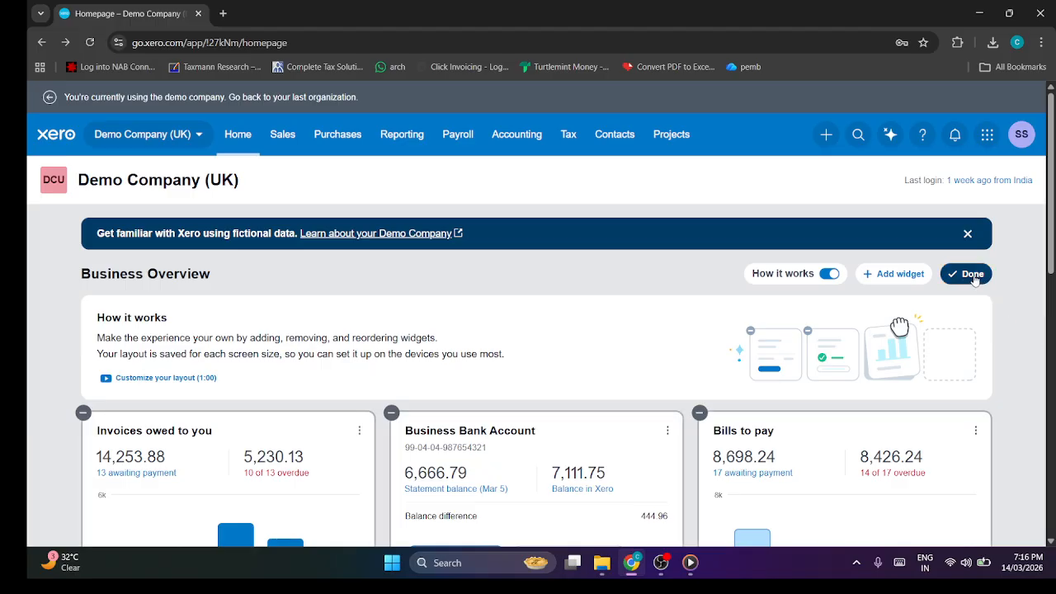
{"action": "left_click", "coordinate": [973, 275]}
{"action": "scroll", "coordinate": [721, 228], "scroll_direction": "down", "scroll_amount": 5}
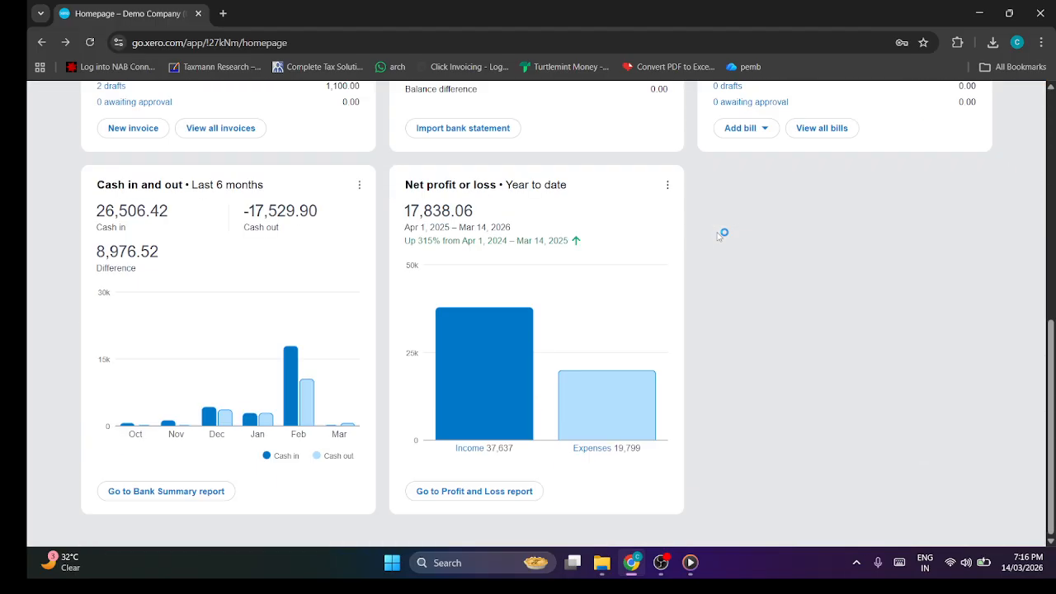
{"action": "scroll", "coordinate": [698, 245], "scroll_direction": "up", "scroll_amount": 5}
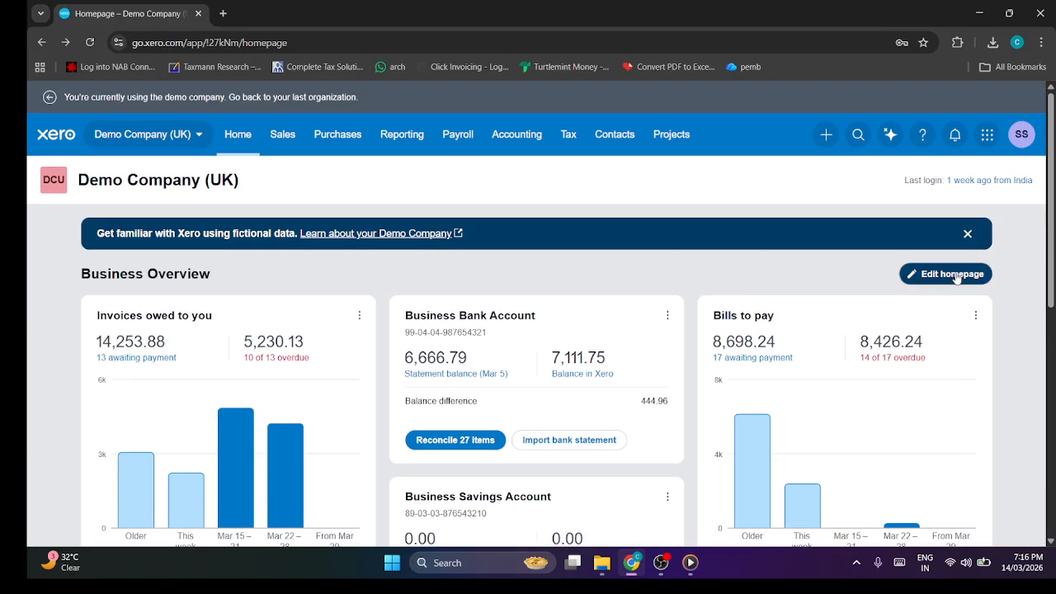
Reopen homepage editing, restore the Tasks, Recent invoice payments and Chart of accounts watchlist widgets, and finish editing.
{"action": "left_click", "coordinate": [953, 275]}
{"action": "left_click", "coordinate": [899, 273]}
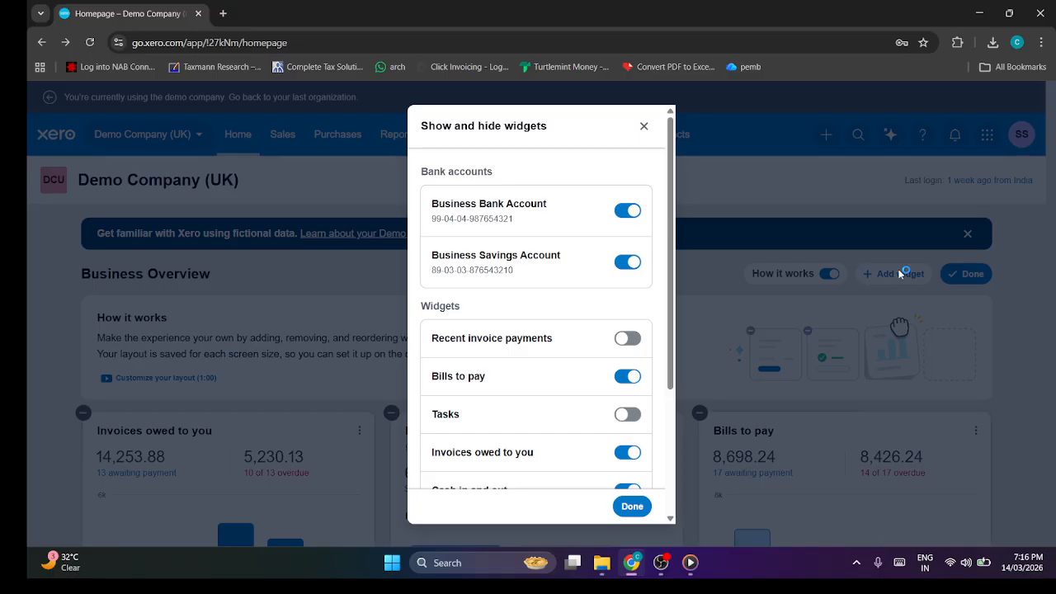
{"action": "scroll", "coordinate": [569, 318], "scroll_direction": "down", "scroll_amount": 3}
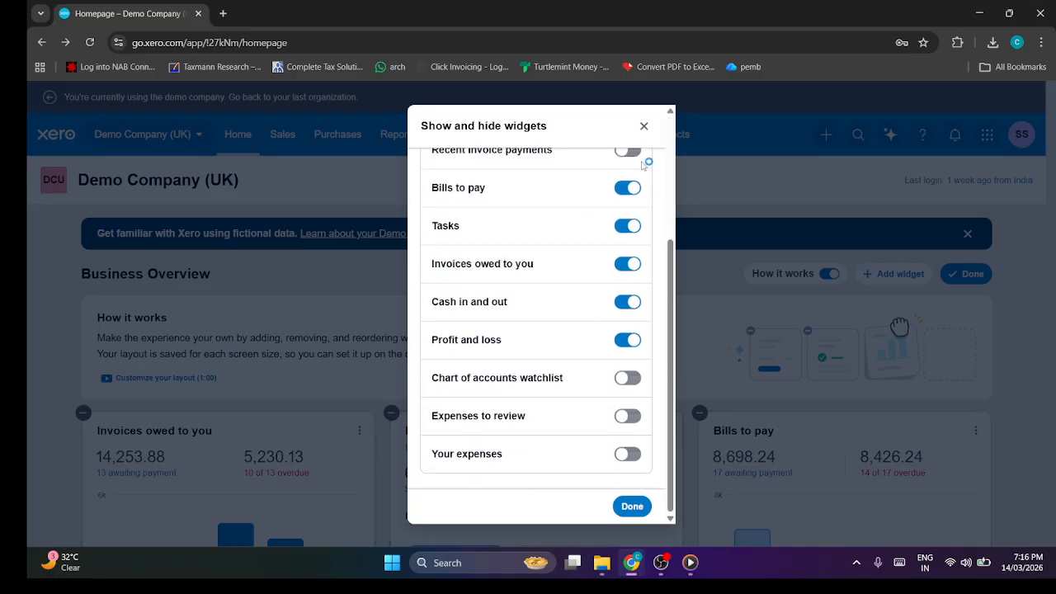
{"action": "left_click", "coordinate": [632, 507]}
{"action": "scroll", "coordinate": [321, 239], "scroll_direction": "down", "scroll_amount": 12}
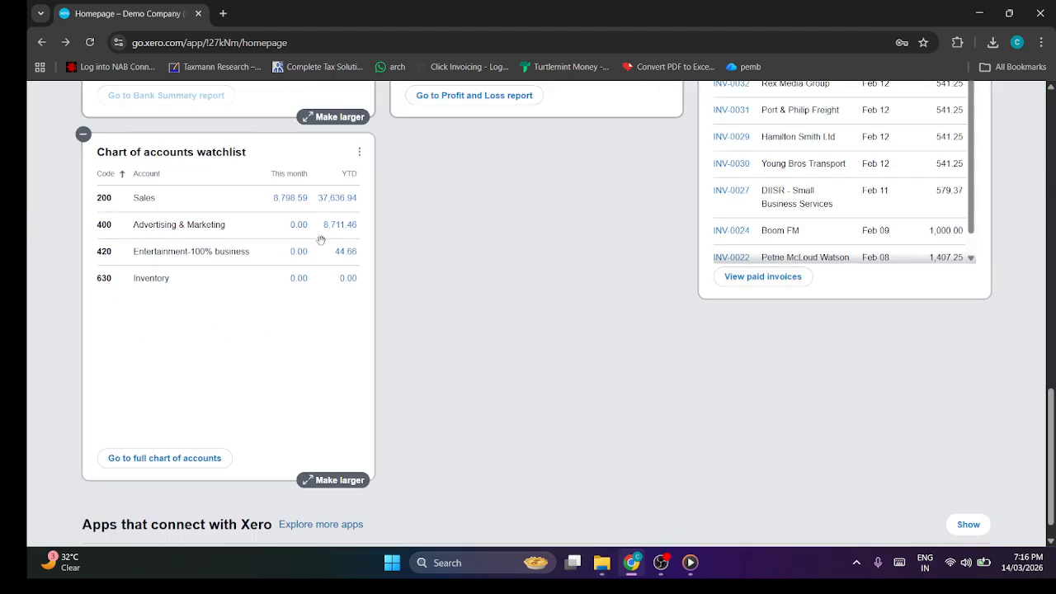
{"action": "scroll", "coordinate": [448, 258], "scroll_direction": "up", "scroll_amount": 15}
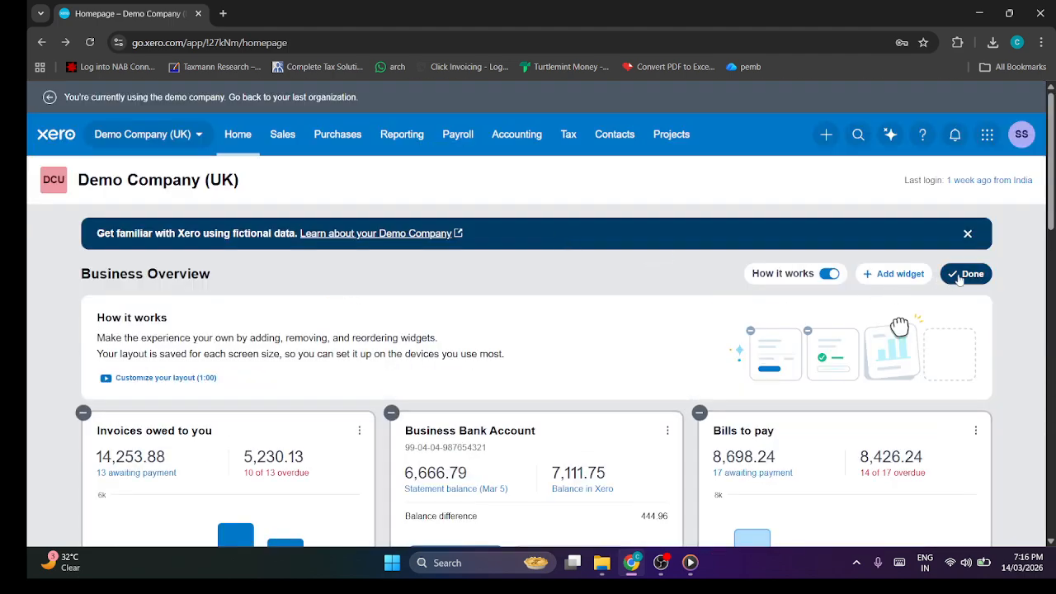
{"action": "left_click", "coordinate": [960, 277]}
Review the customised homepage from the invoices and bank widgets down to the restored ones.
{"action": "scroll", "coordinate": [452, 274], "scroll_direction": "down", "scroll_amount": 4}
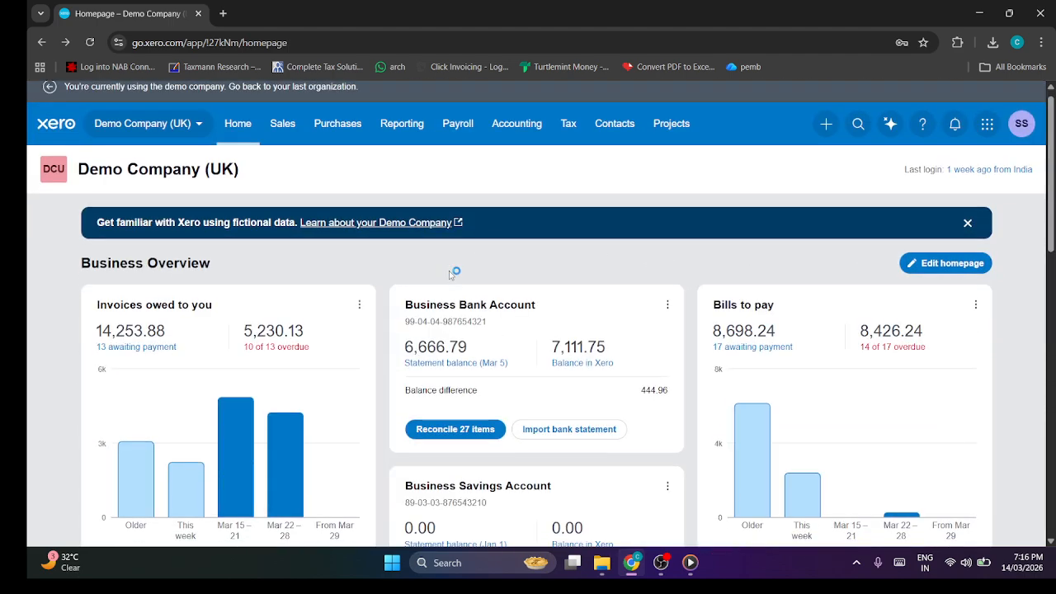
{"action": "scroll", "coordinate": [452, 273], "scroll_direction": "up", "scroll_amount": 4}
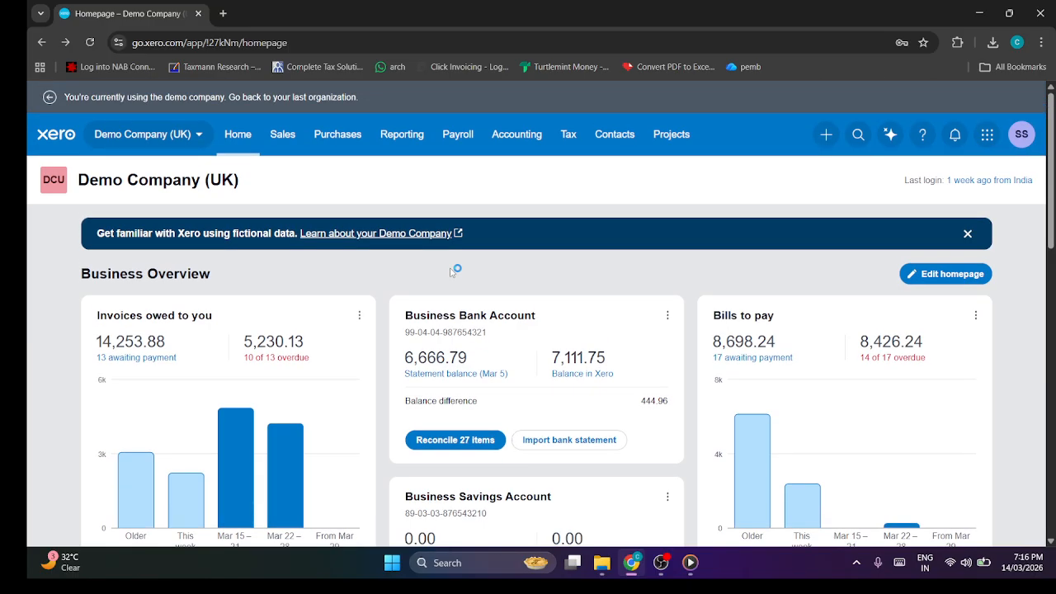
{"action": "scroll", "coordinate": [454, 265], "scroll_direction": "down", "scroll_amount": 10}
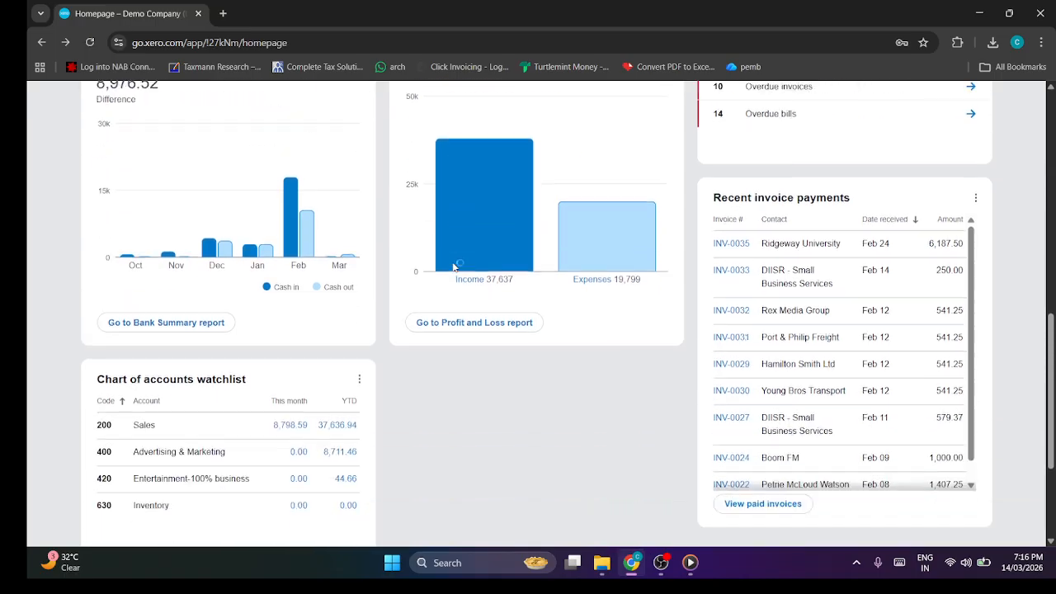
{"action": "scroll", "coordinate": [455, 264], "scroll_direction": "up", "scroll_amount": 10}
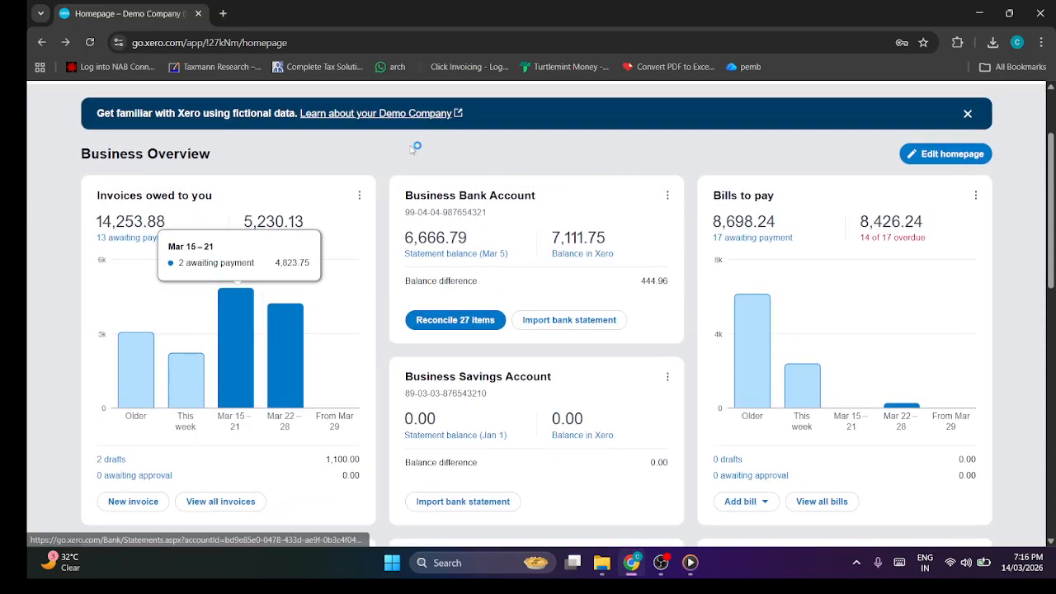
{"action": "scroll", "coordinate": [245, 225], "scroll_direction": "up", "scroll_amount": 3}
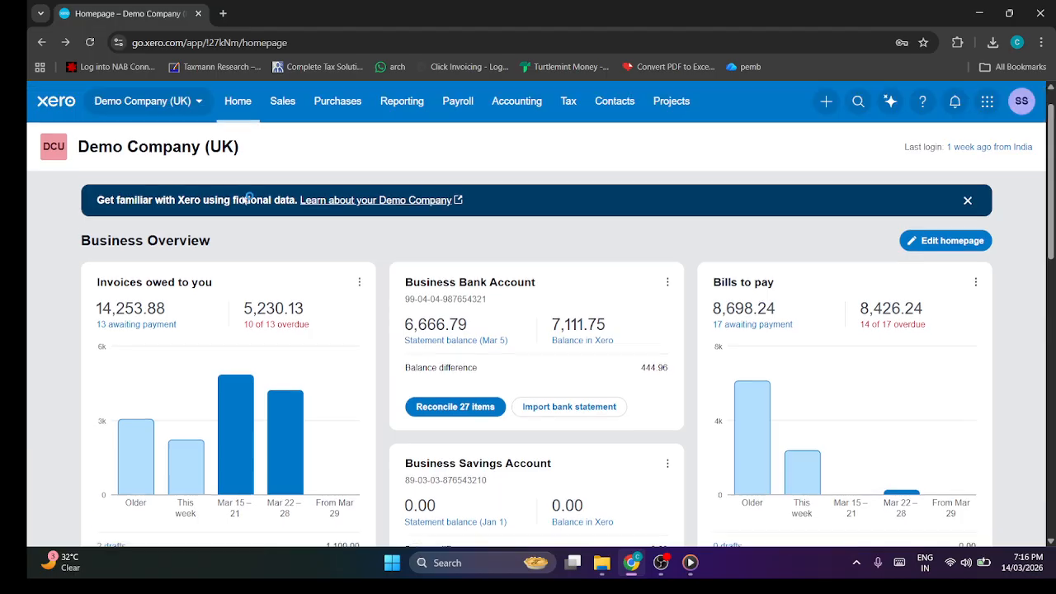
{"action": "left_click", "coordinate": [662, 563]}
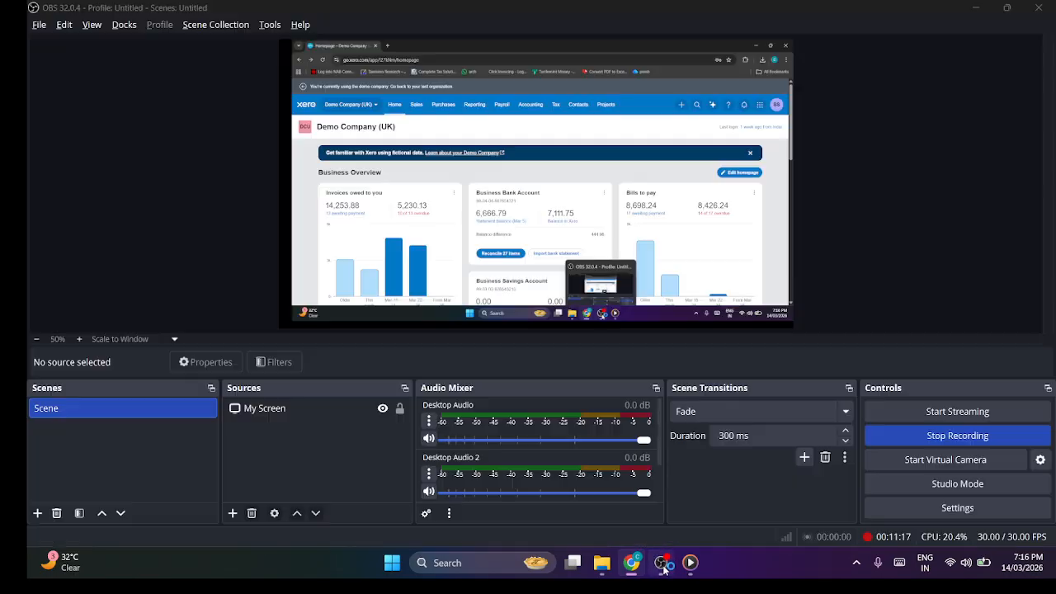